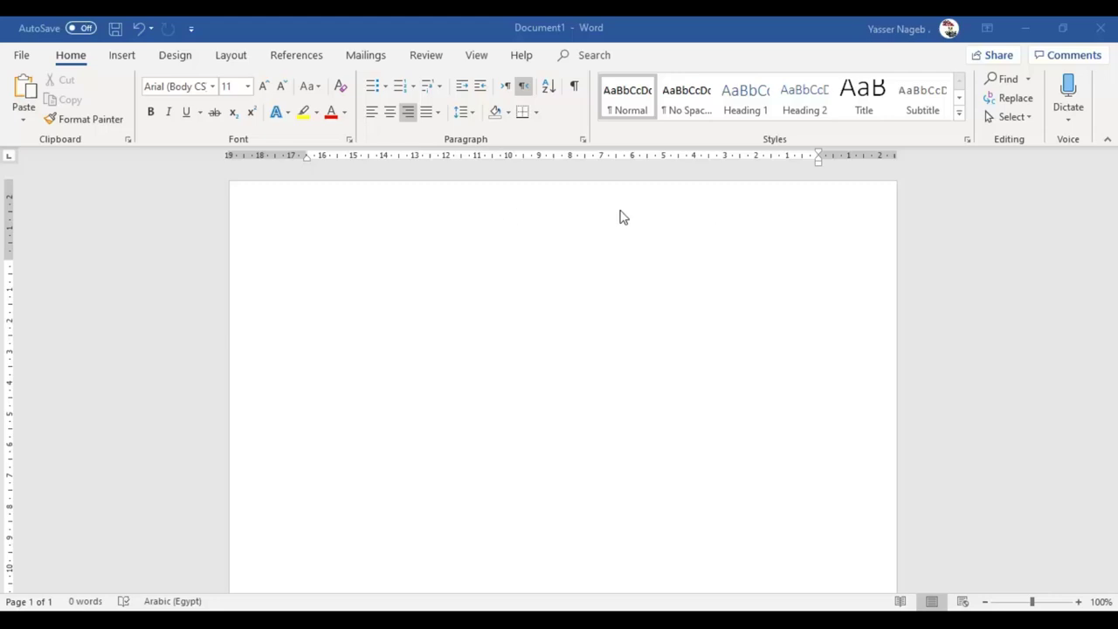
- Open the page header, scroll to check the page, then return to the body
double_click(566, 223)
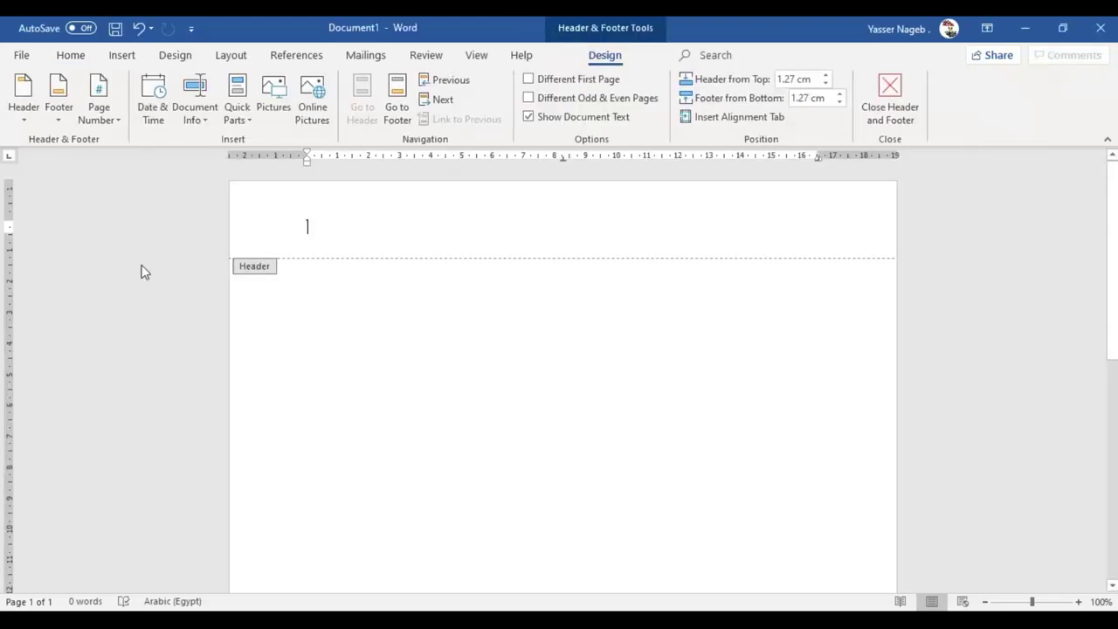
scroll(262, 287, "down", 5)
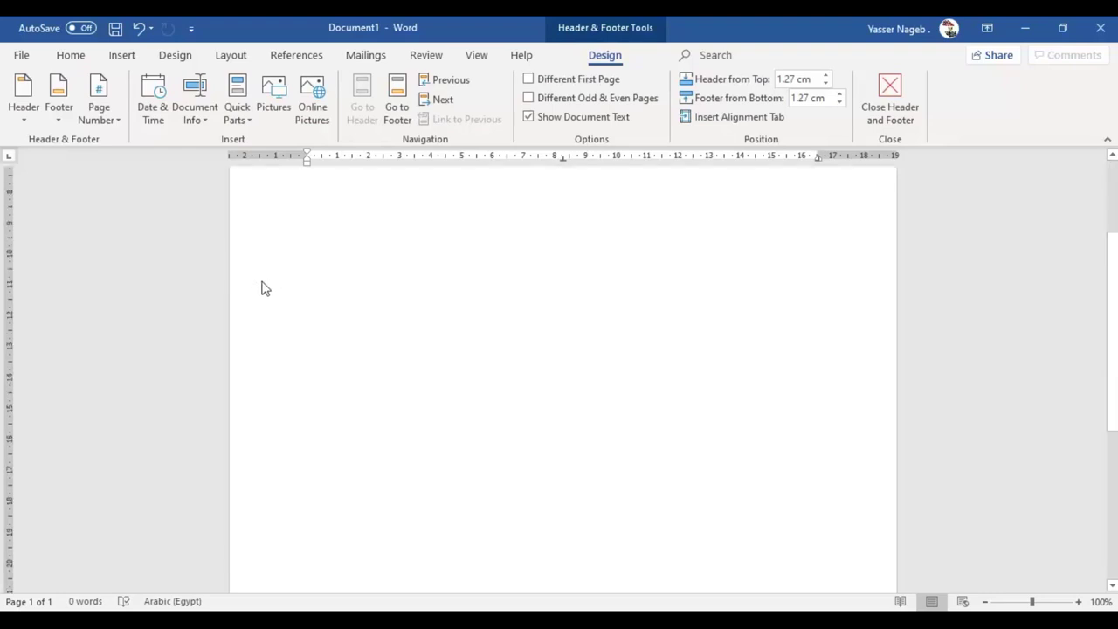
scroll(292, 300, "down", 5)
scroll(525, 393, "up", 9)
scroll(599, 385, "up", 2)
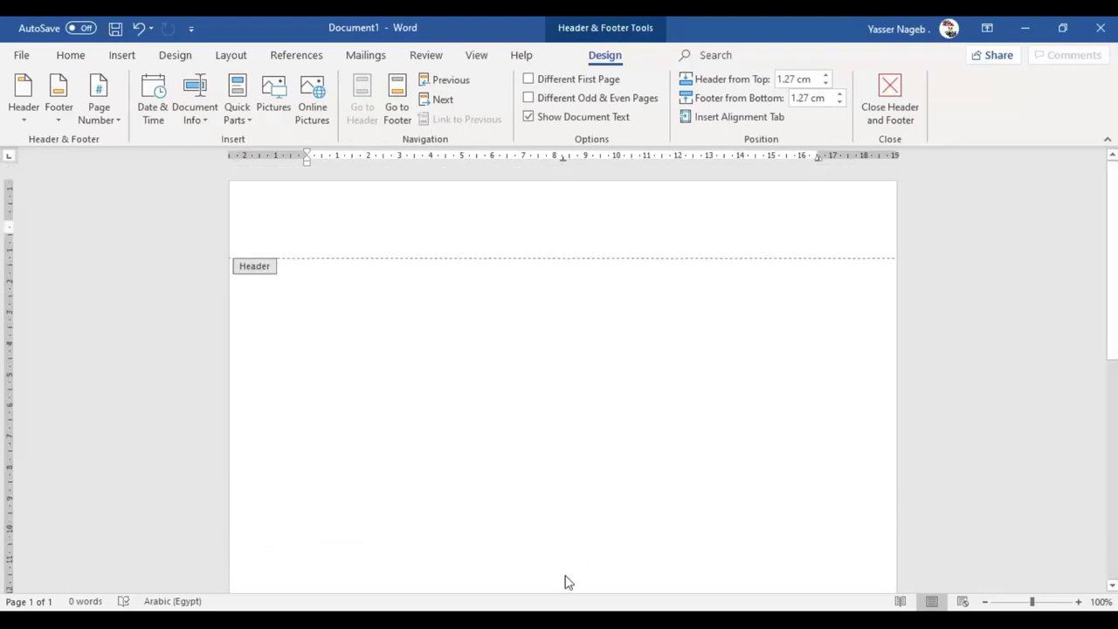
double_click(552, 417)
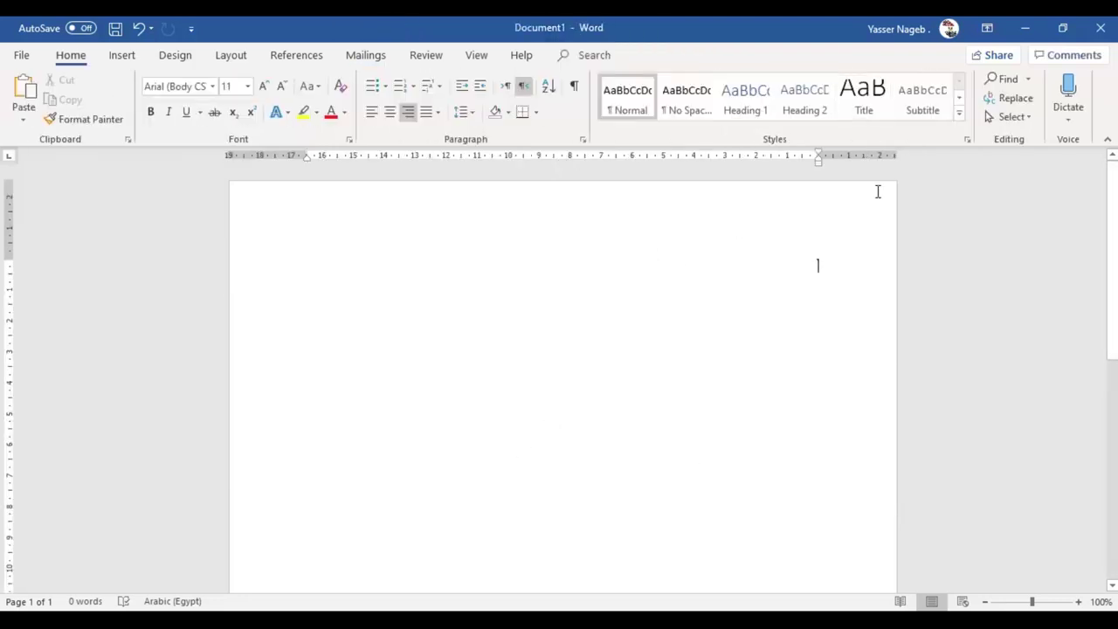
- Insert a Blank header from the Insert tab's Header gallery
left_click(124, 56)
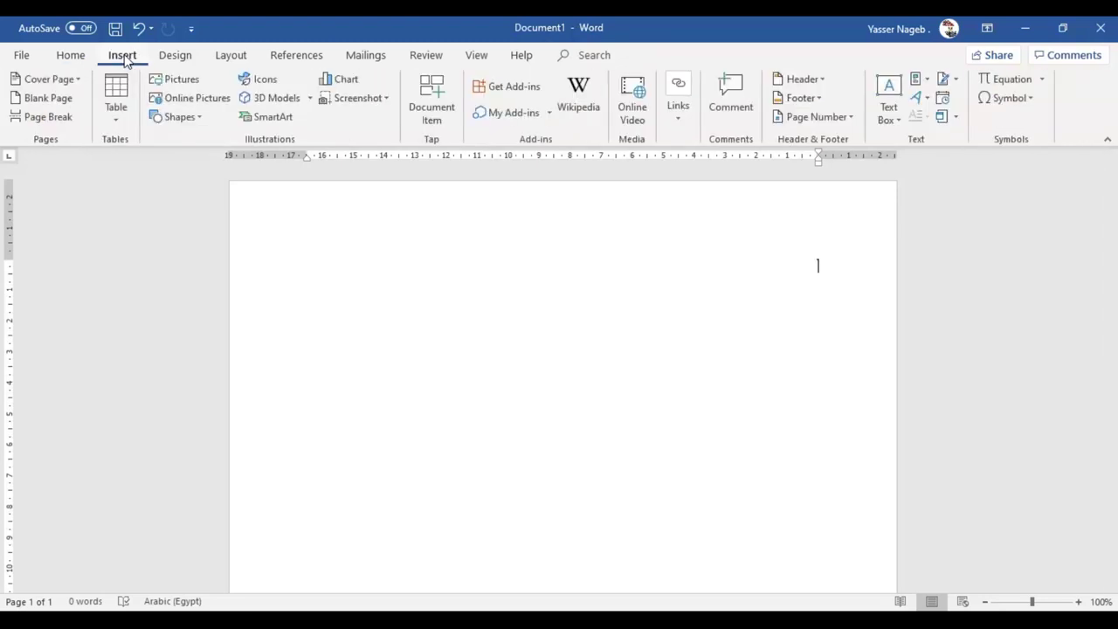
left_click(813, 80)
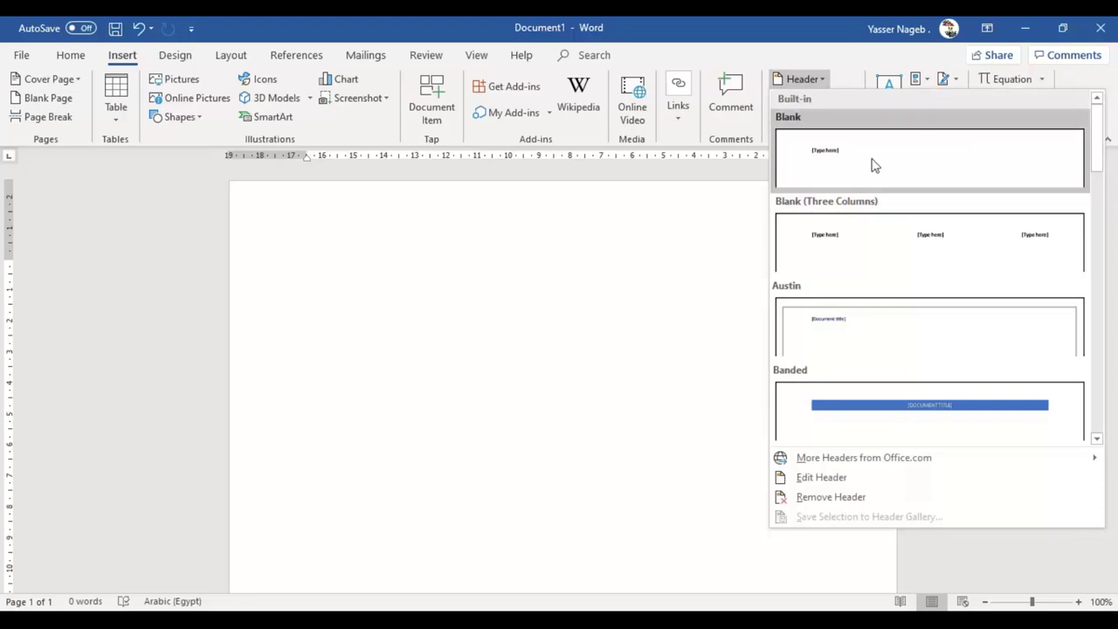
left_click(868, 480)
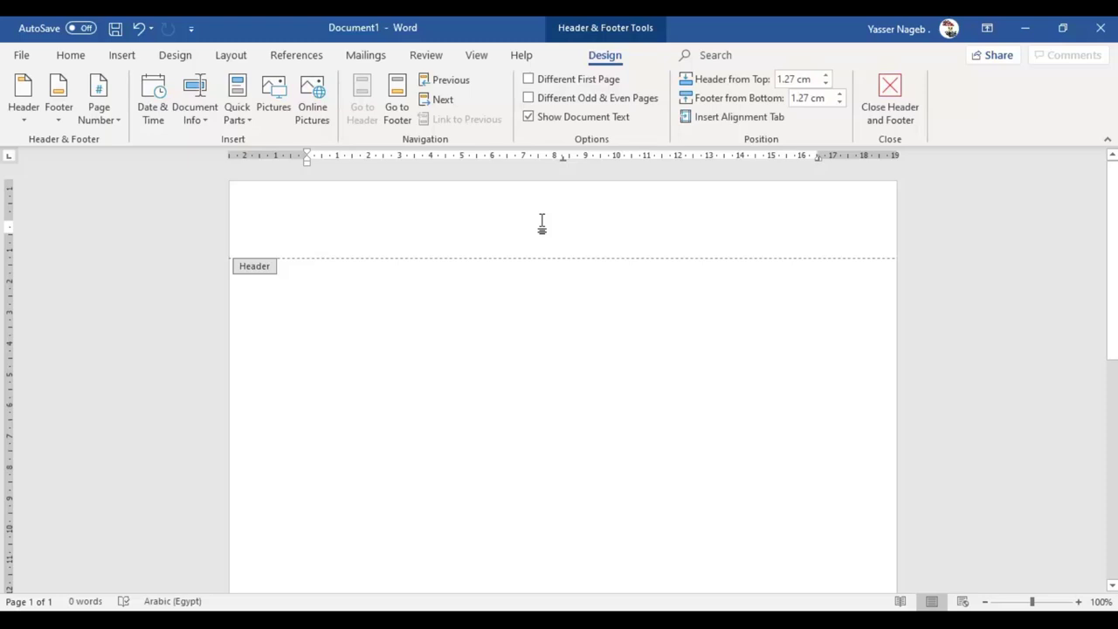
- Make the header and the page-number footer right-to-left so page number 1 moves right
scroll(544, 228, "down", 6)
scroll(289, 176, "up", 6)
key("ctrl+Shift_R")
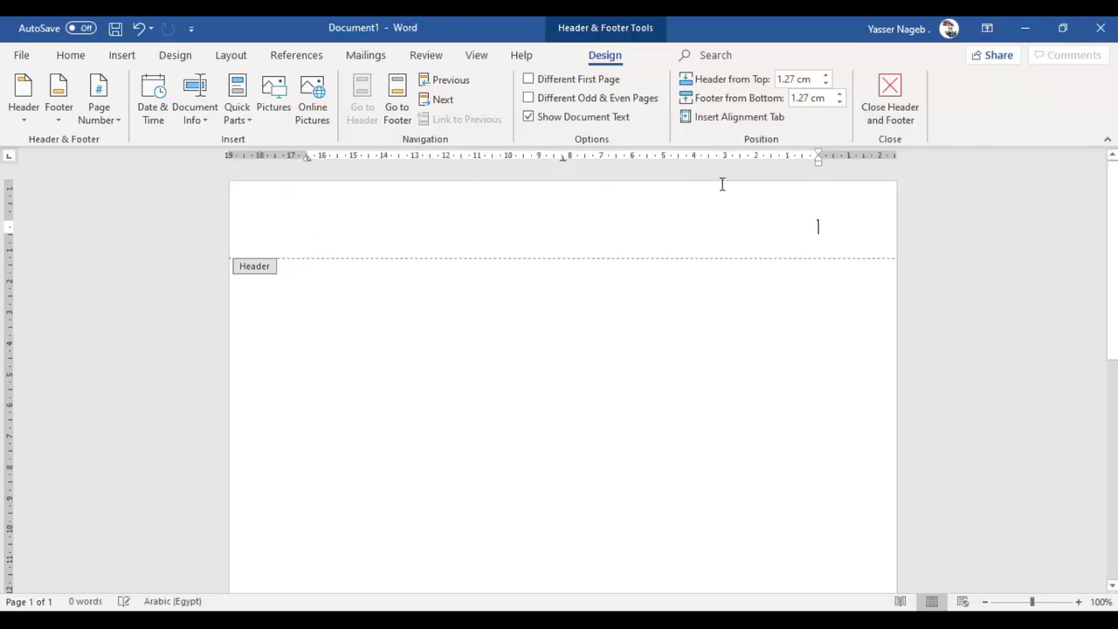
scroll(722, 183, "down", 5)
scroll(779, 300, "down", 5)
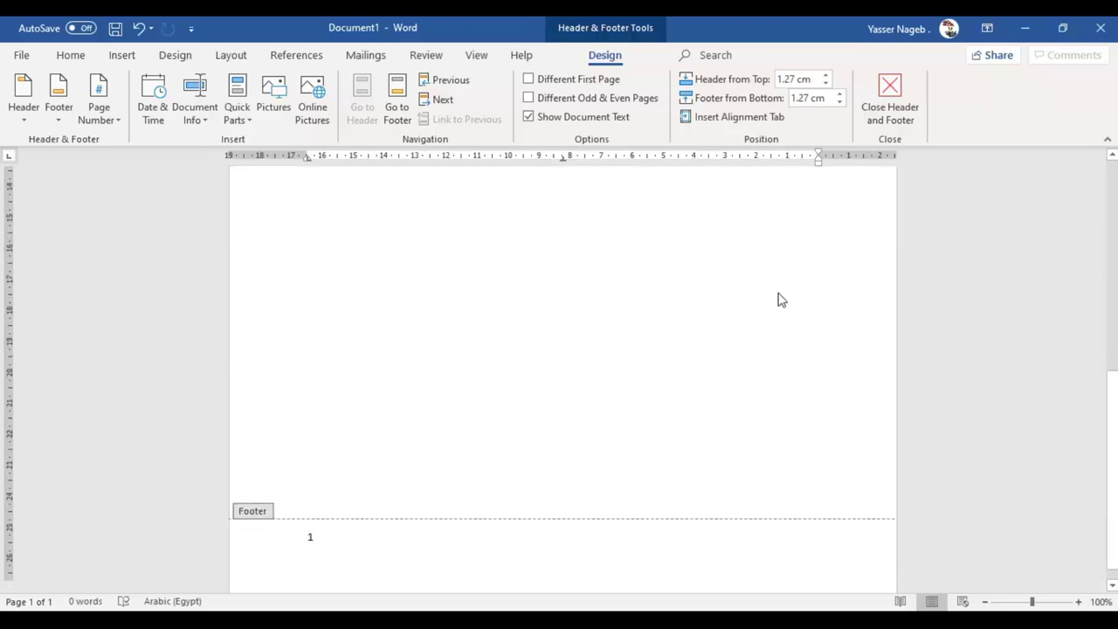
left_click(608, 541)
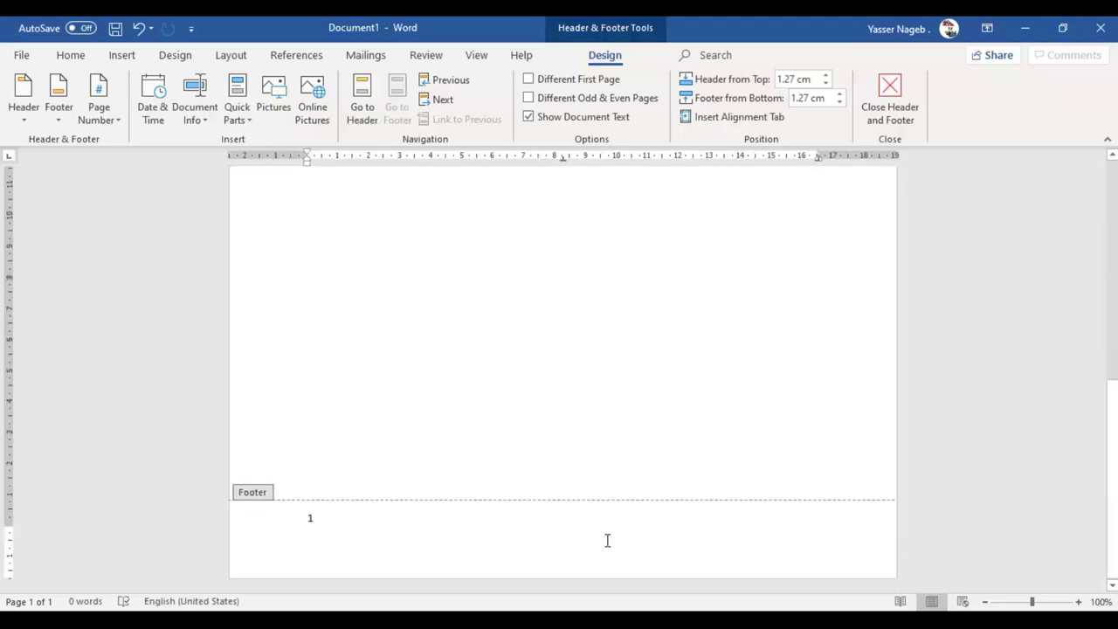
key("ctrl+a")
key("ctrl+Shift_R")
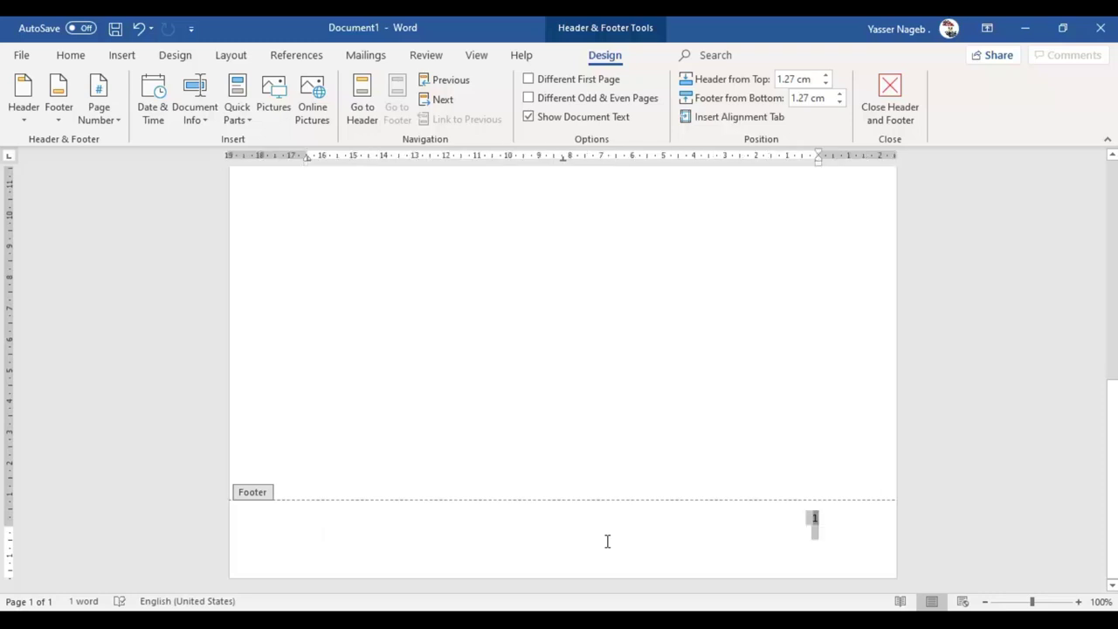
- Return to the header and switch the input language to Arabic
scroll(420, 559, "up", 5)
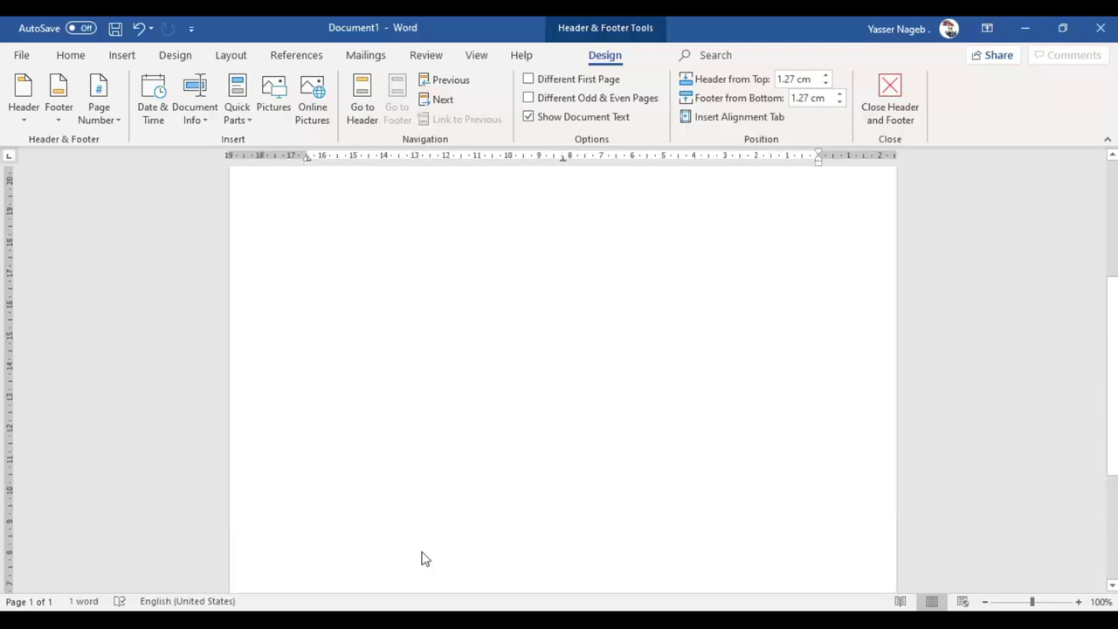
scroll(420, 558, "up", 2)
left_click(655, 243)
key("alt+shift")
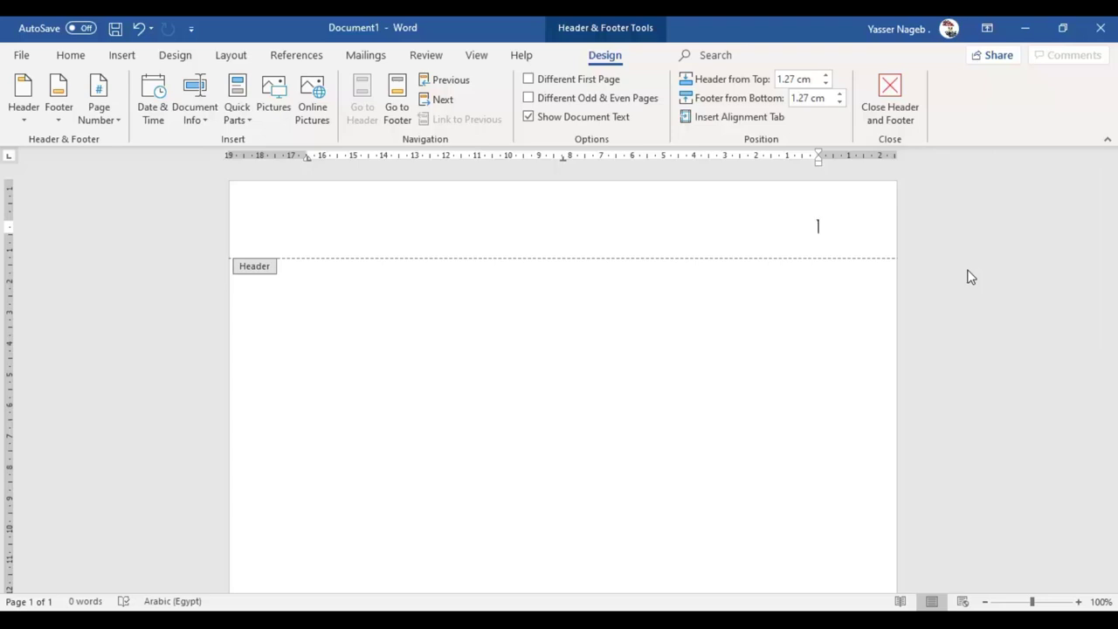
- Type the Arabic title 'قصرة لابارك' in the header, then close header editing
type("قصر")
type("ة")
type("لا")
type("بارك")
double_click(815, 367)
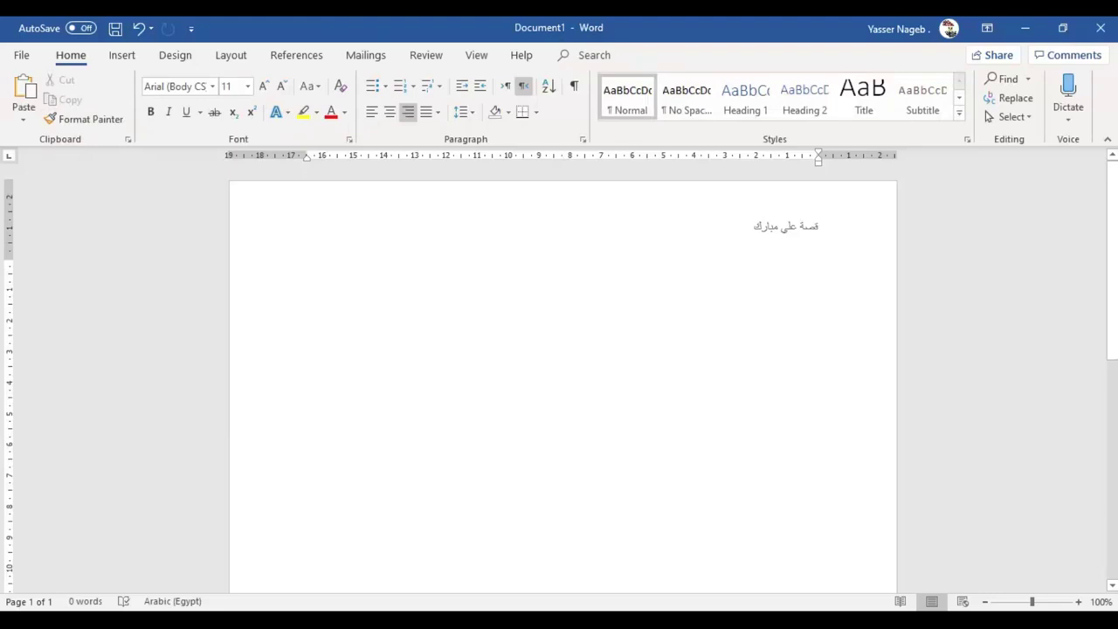
- Scroll through the three pages, then select and deselect the empty paragraphs on page 1
scroll(760, 282, "down", 10)
scroll(762, 283, "up", 10)
scroll(762, 283, "down", 10)
scroll(762, 283, "down", 6)
scroll(761, 283, "up", 1)
scroll(761, 289, "up", 4)
scroll(757, 327, "up", 3)
scroll(757, 327, "down", 7)
scroll(757, 329, "up", 4)
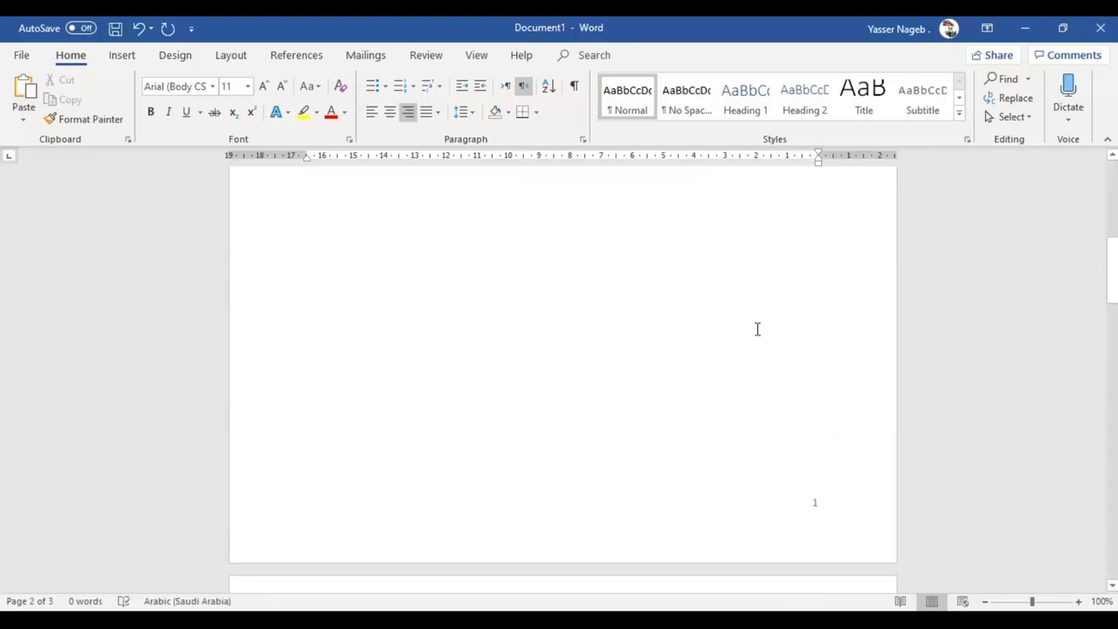
scroll(757, 329, "up", 6)
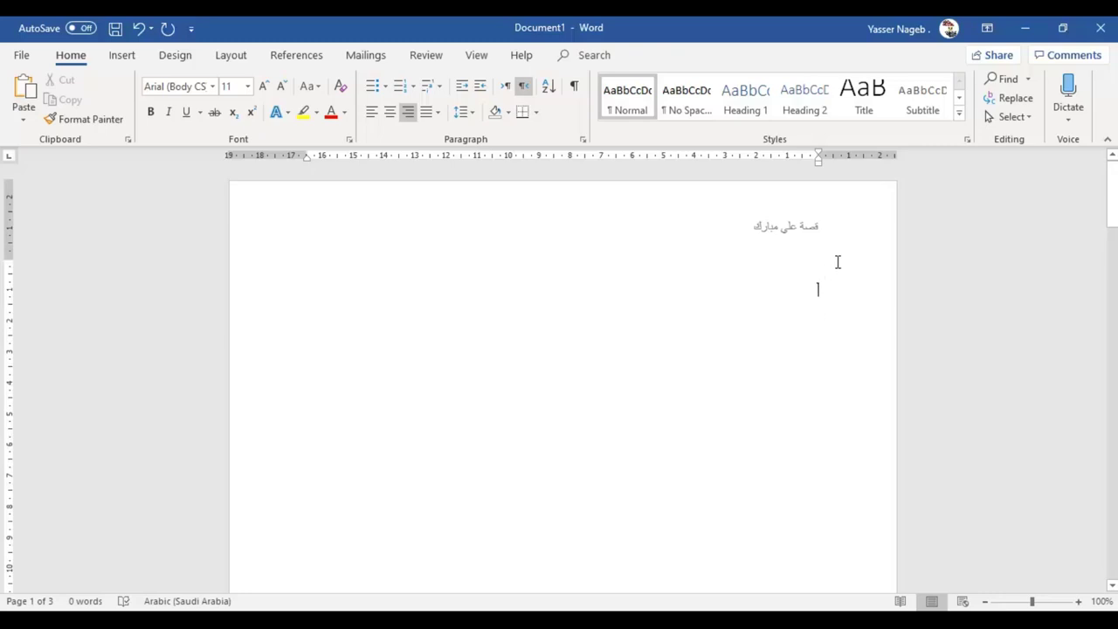
left_click_drag(836, 262, 588, 549)
left_click(704, 376)
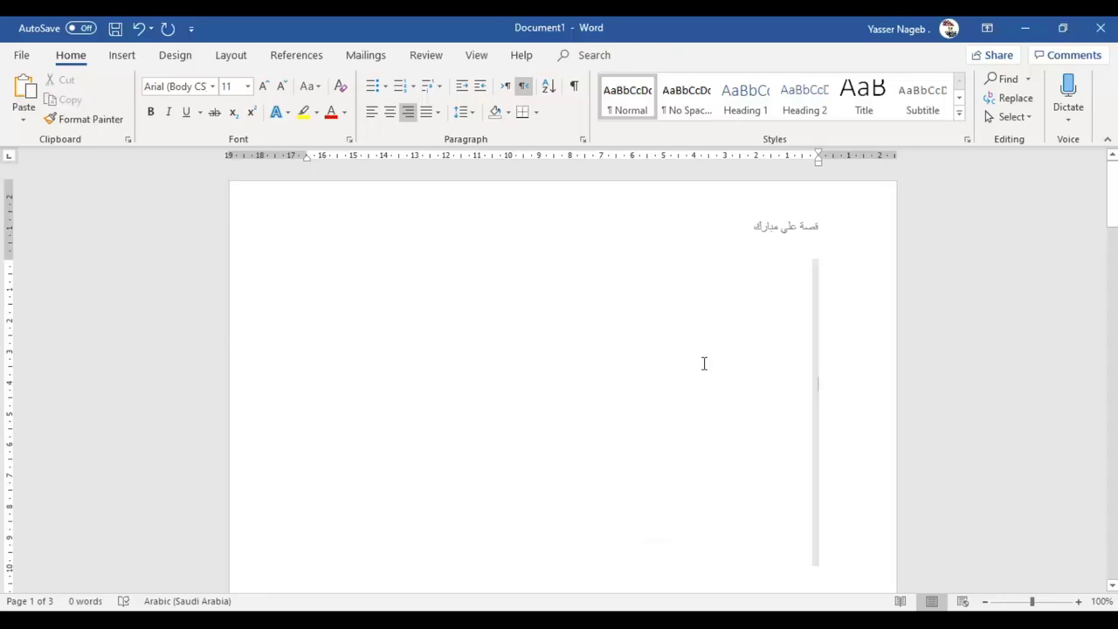
- Reopen the Arabic-titled header and scroll to check the footer and the next page's header
double_click(734, 229)
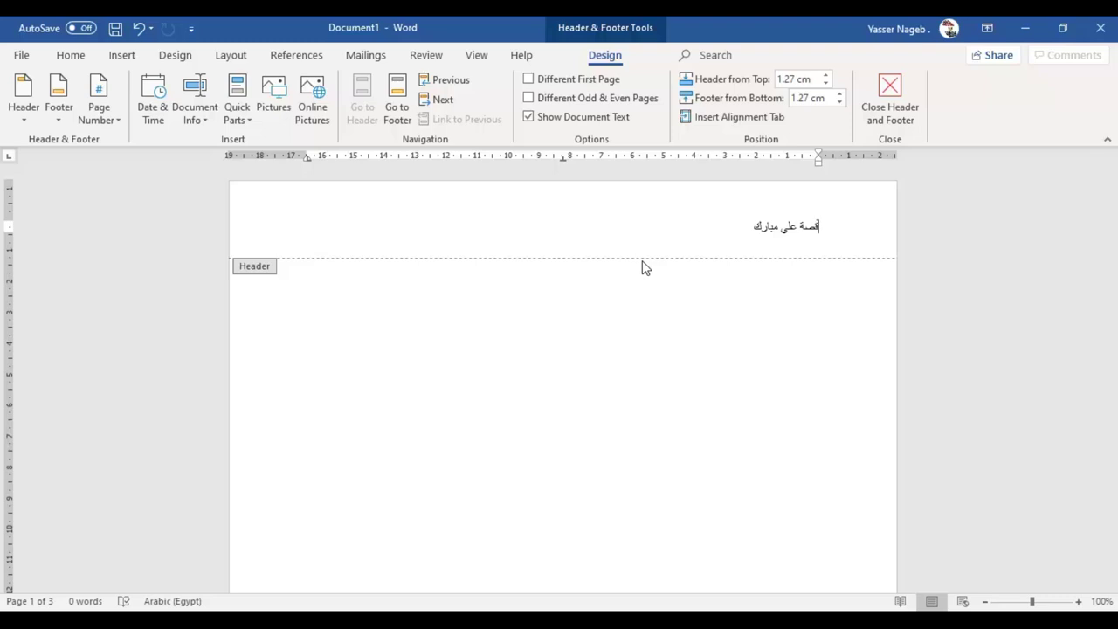
scroll(629, 327, "down", 4)
scroll(342, 467, "down", 4)
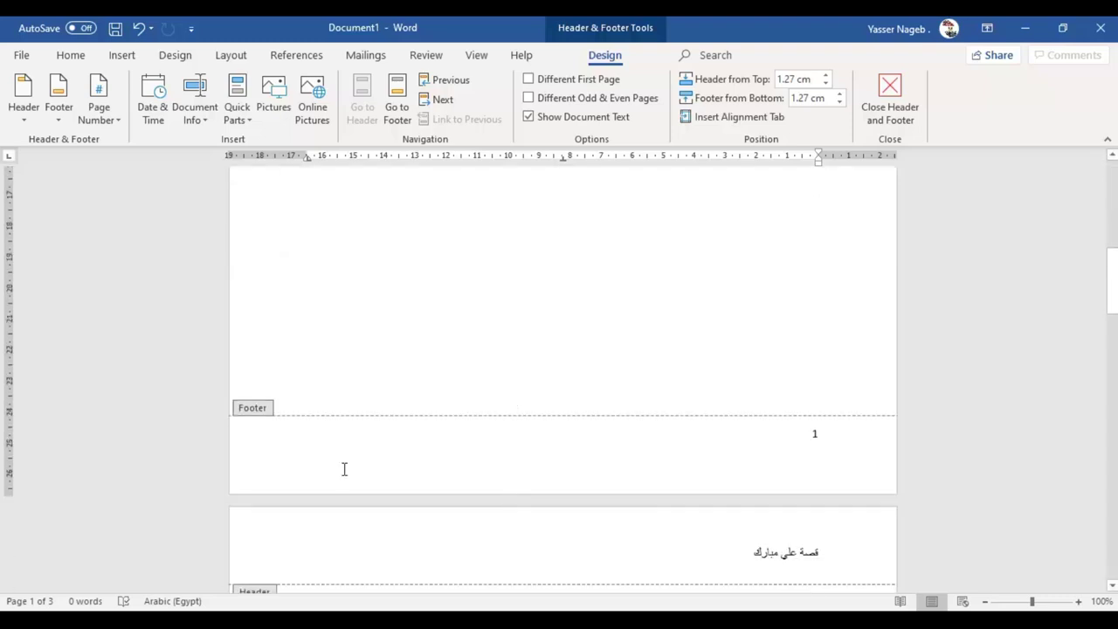
scroll(461, 380, "up", 2)
scroll(459, 379, "down", 5)
scroll(428, 315, "up", 1)
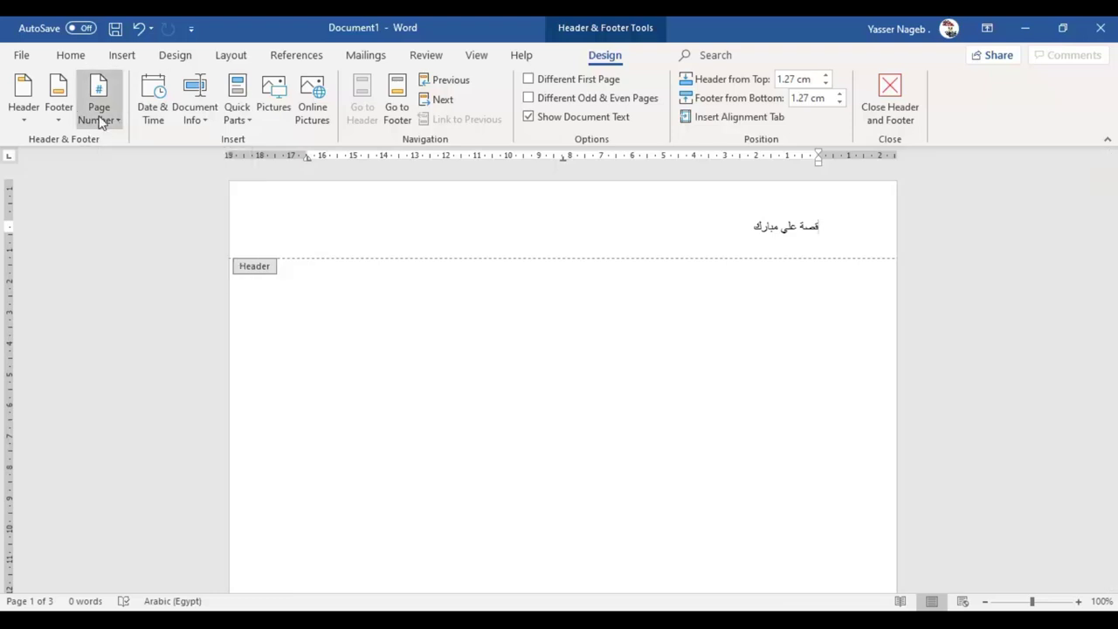
- Browse the Date & Time and Document Info options, then delete the Arabic header title
left_click(147, 119)
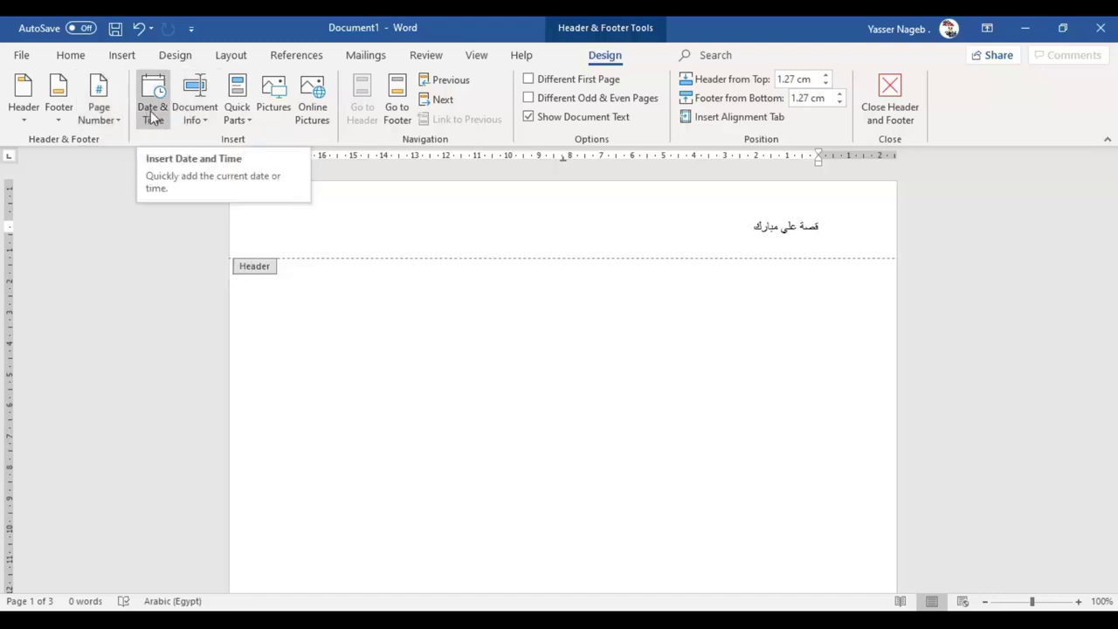
left_click(197, 116)
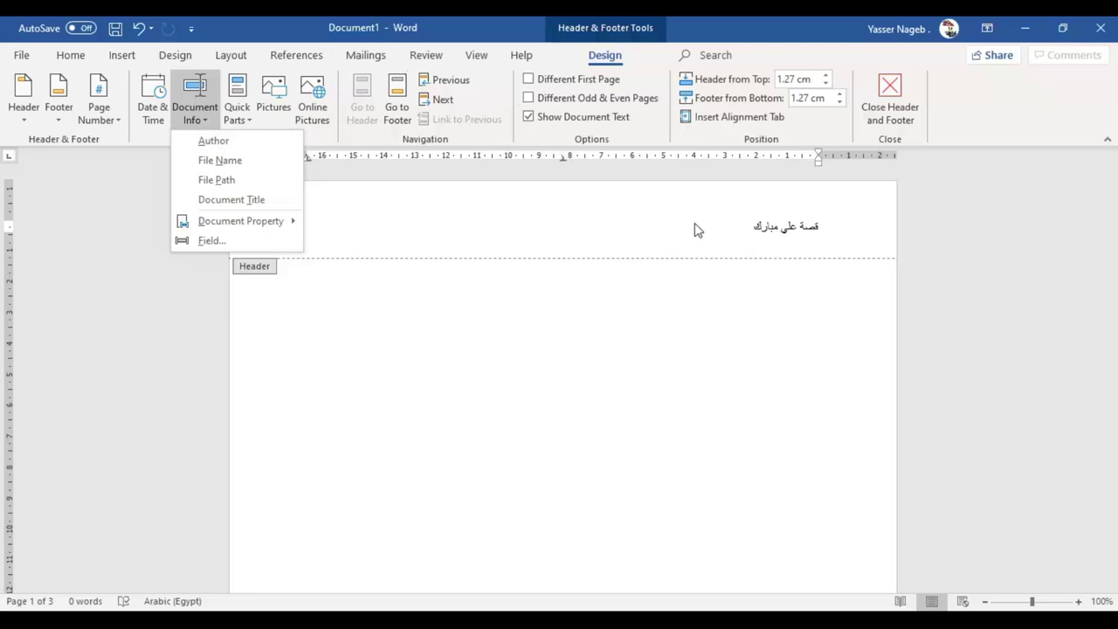
left_click(726, 229)
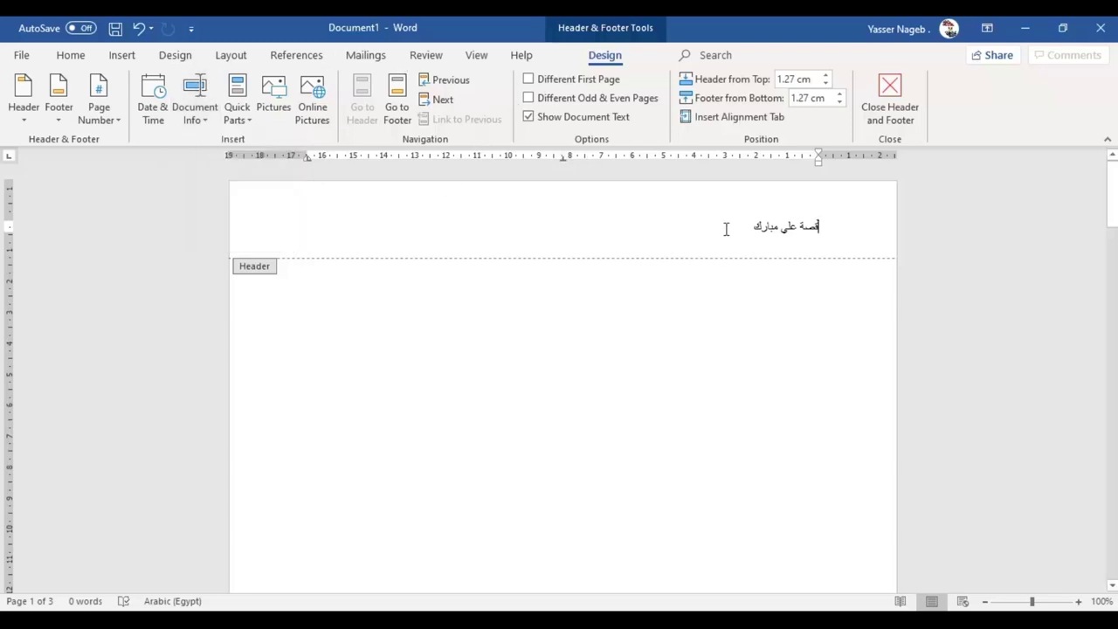
triple_click(790, 228)
key("Delete")
- Insert the blue patterned picture 9 (2) into the header
left_click(275, 112)
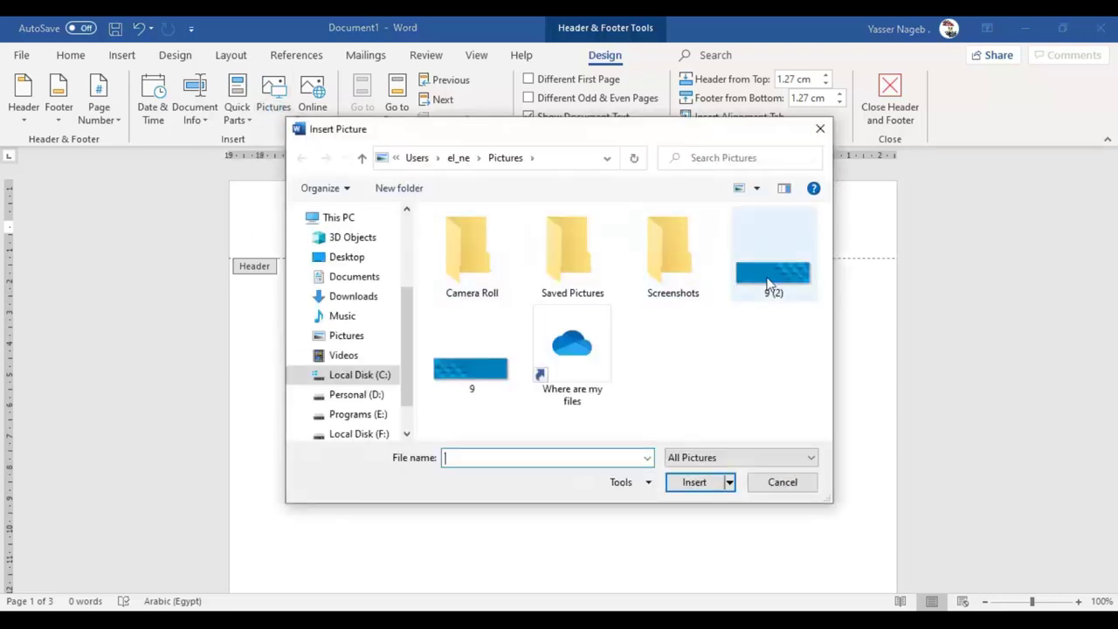
double_click(769, 281)
left_click_drag(697, 292, 655, 248)
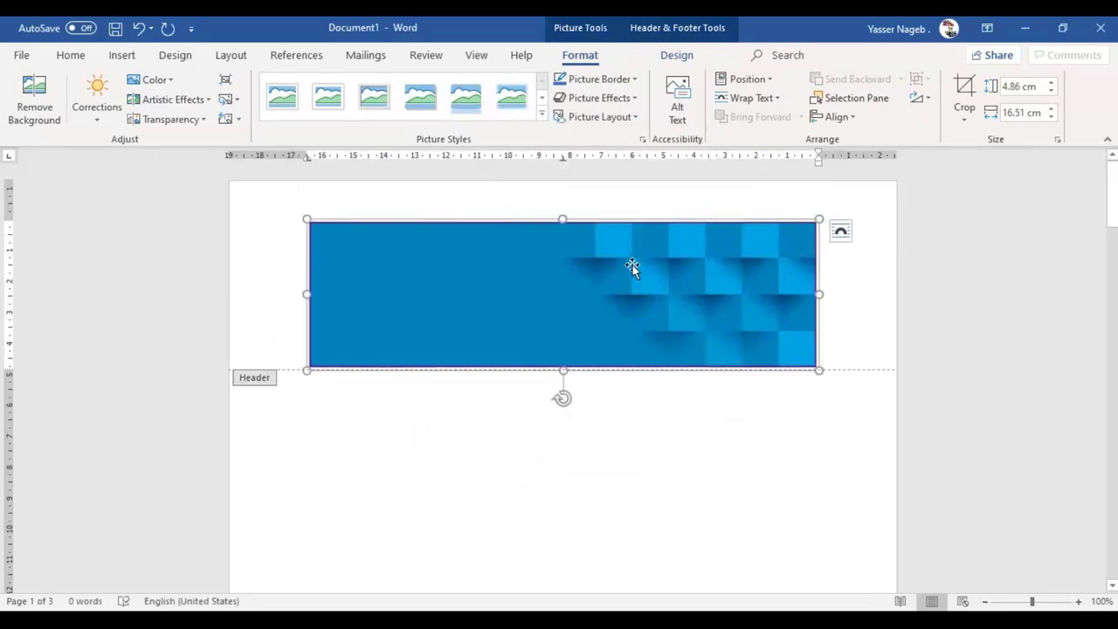
- Wrap the picture Square and stretch it across the page top to 21.64 × 6.37 cm
right_click(632, 264)
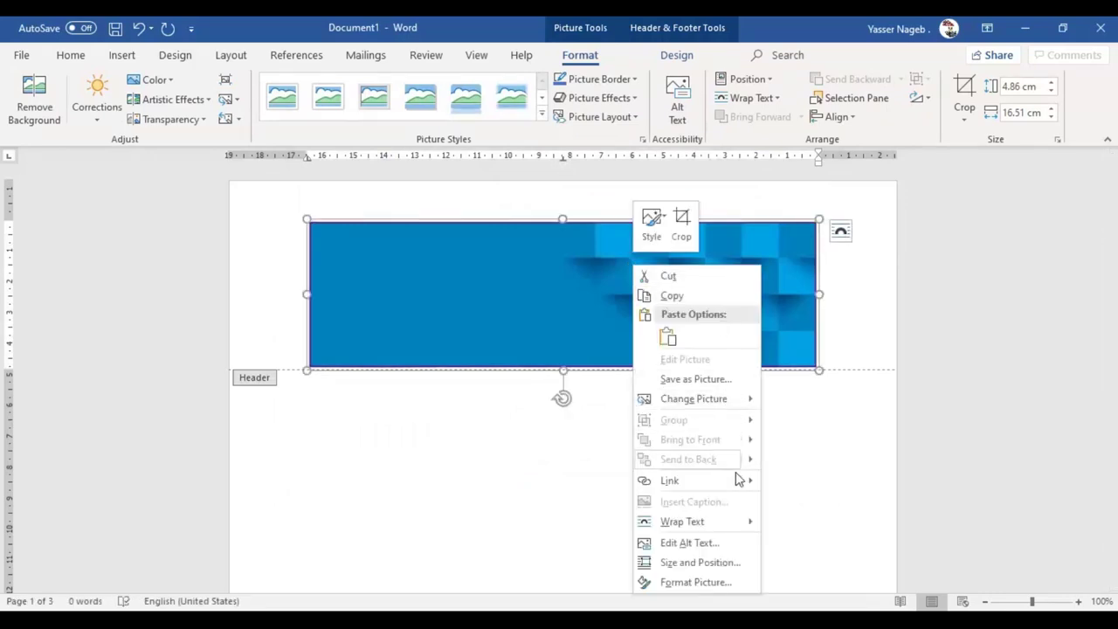
mouse_move(682, 522)
left_click(798, 398)
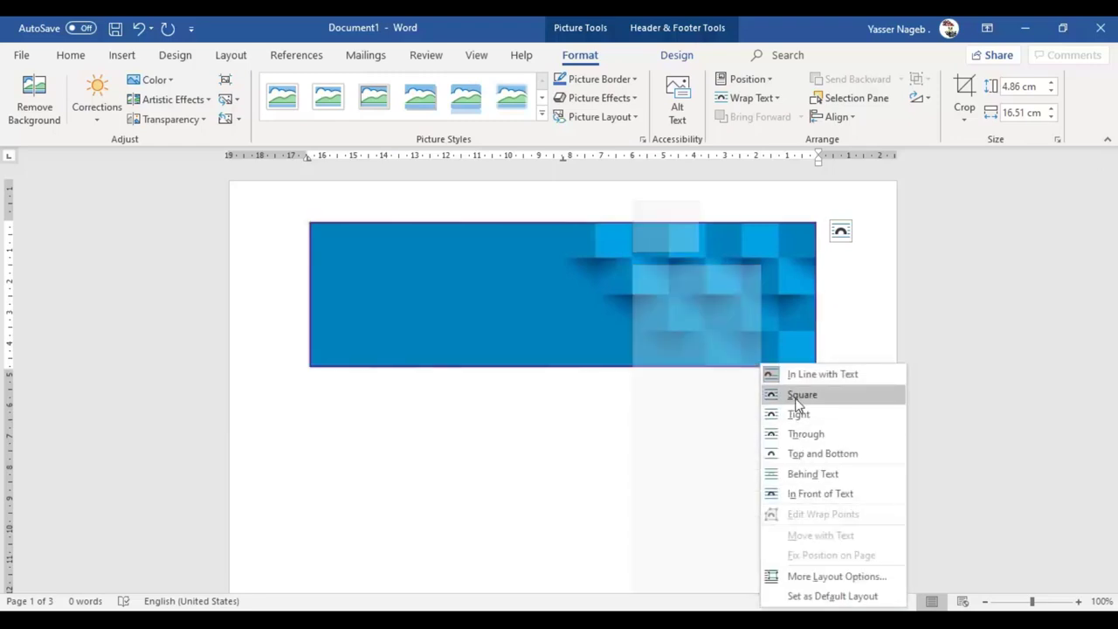
left_click_drag(531, 301, 452, 256)
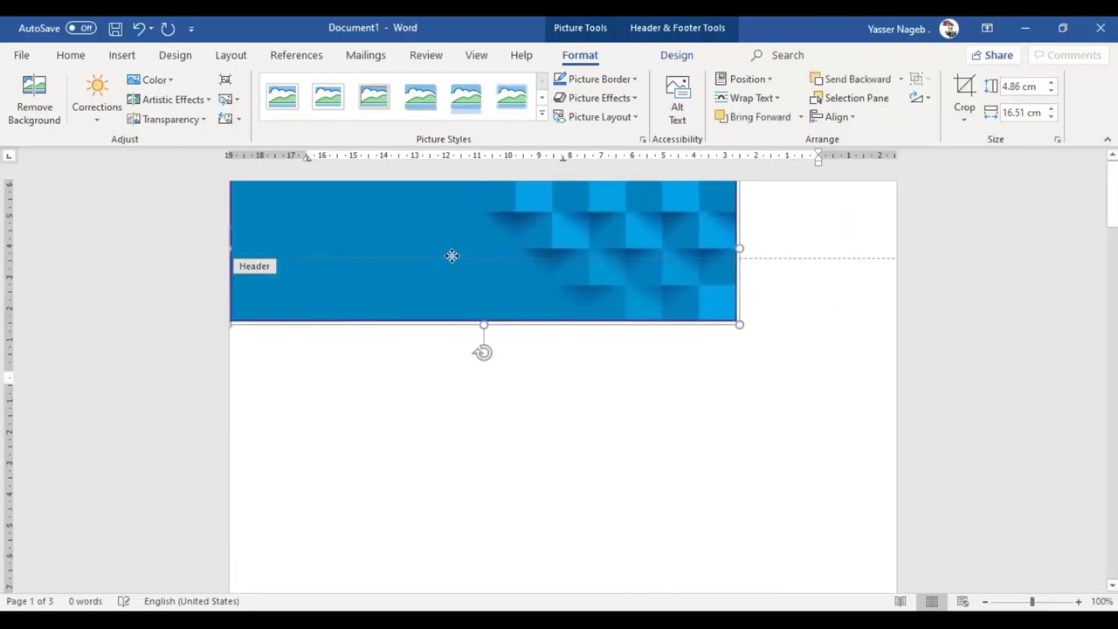
mouse_move(739, 324)
left_mouse_down()
mouse_move(909, 326)
mouse_move(897, 330)
left_mouse_up()
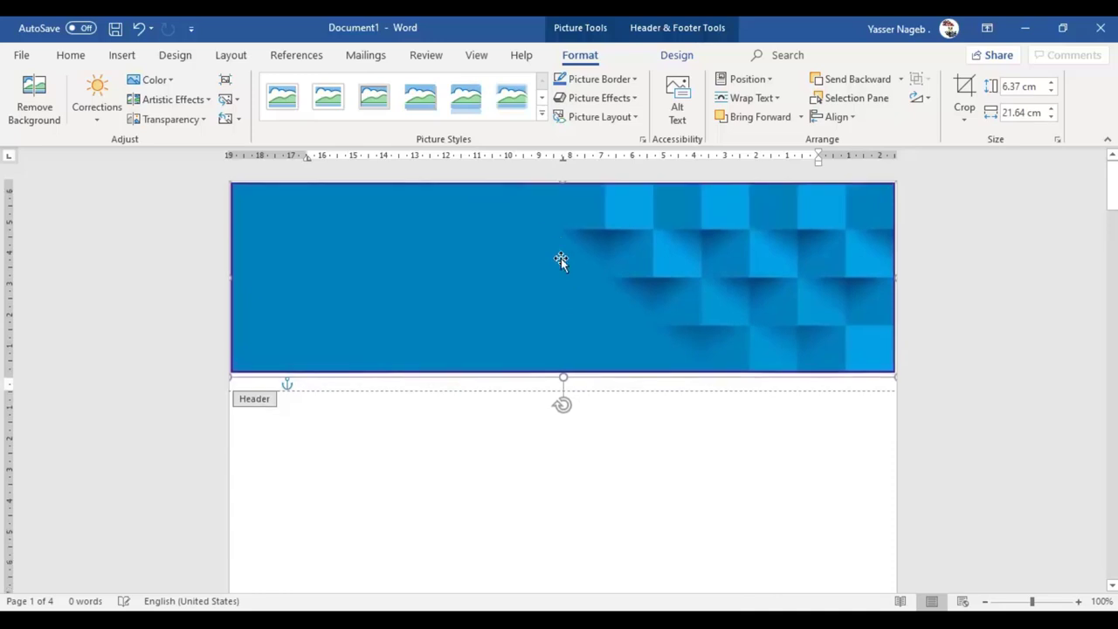
- Close the header and open page 2's footer for editing
double_click(574, 443)
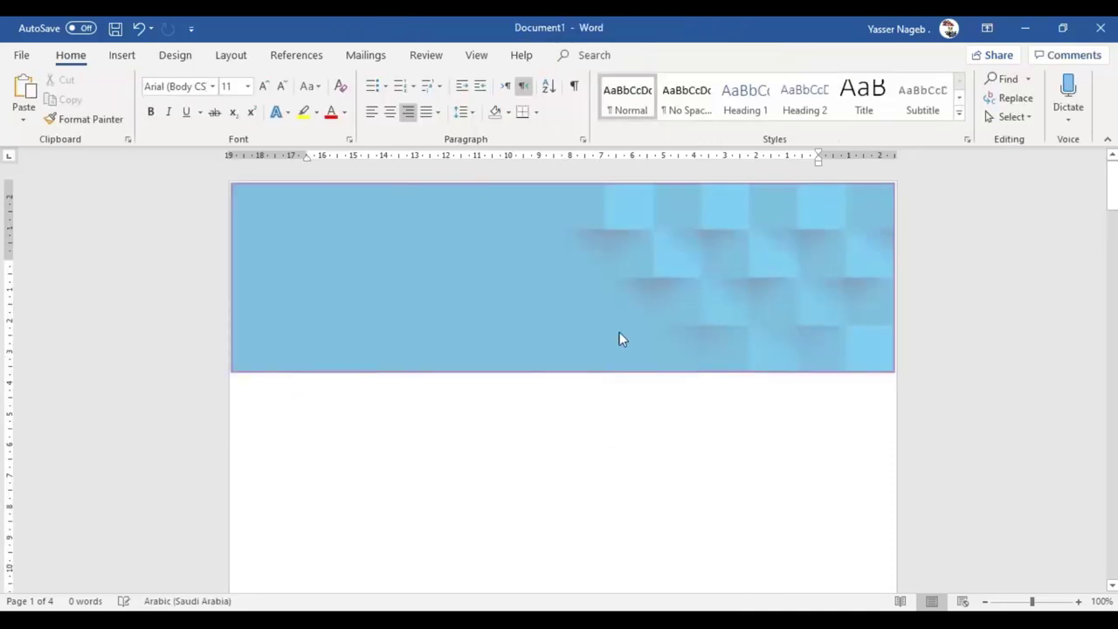
scroll(619, 337, "down", 4)
scroll(630, 296, "down", 10)
scroll(630, 296, "down", 5)
scroll(630, 296, "down", 10)
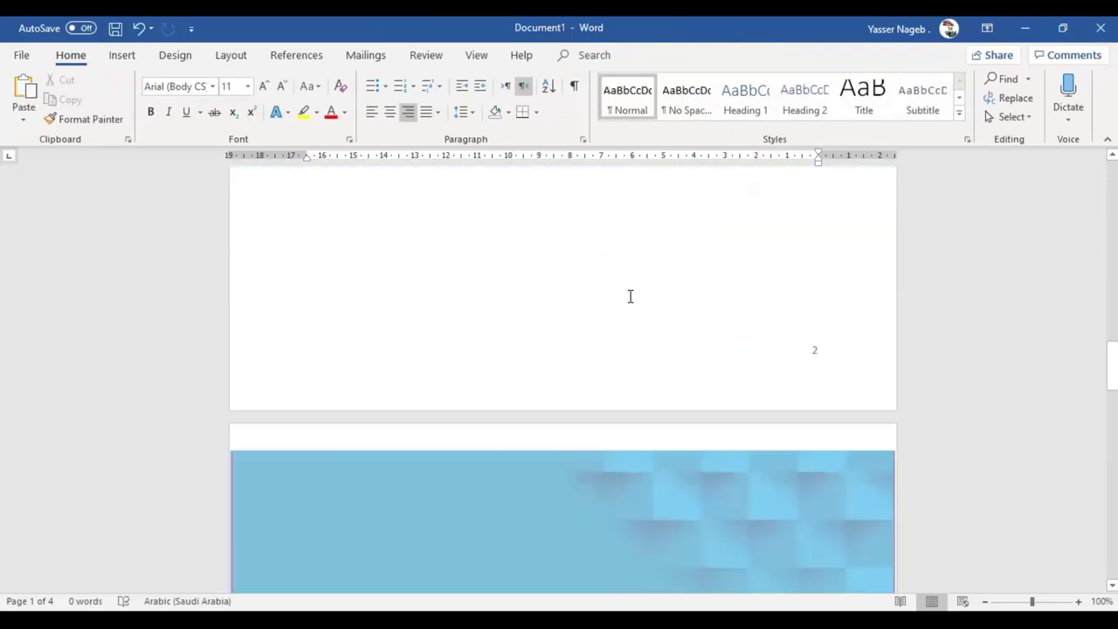
scroll(629, 301, "down", 4)
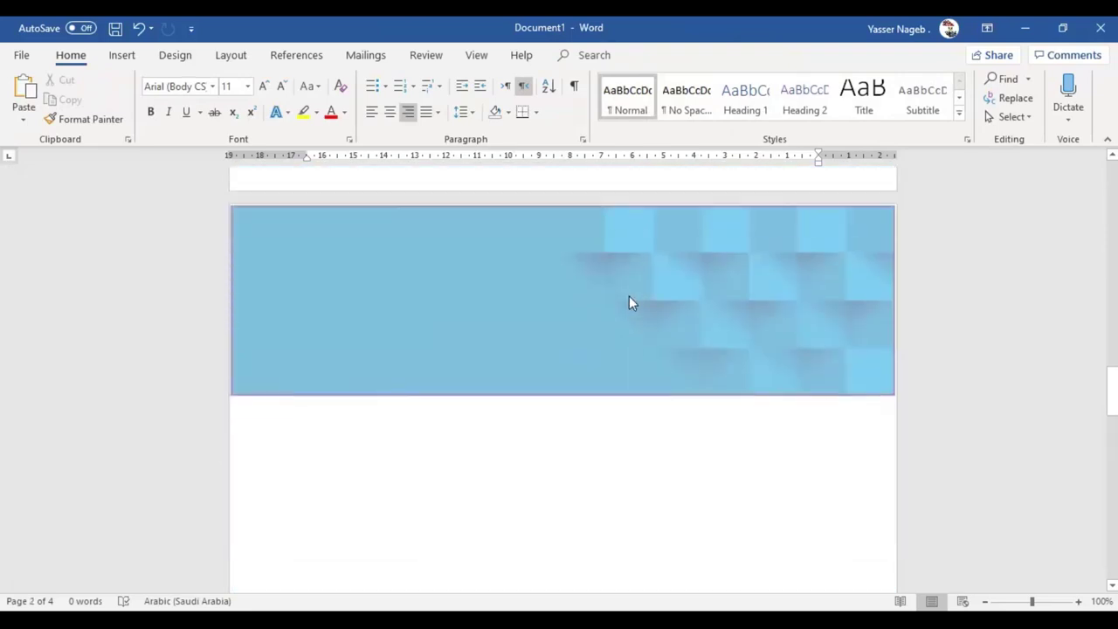
scroll(629, 302, "up", 5)
double_click(614, 345)
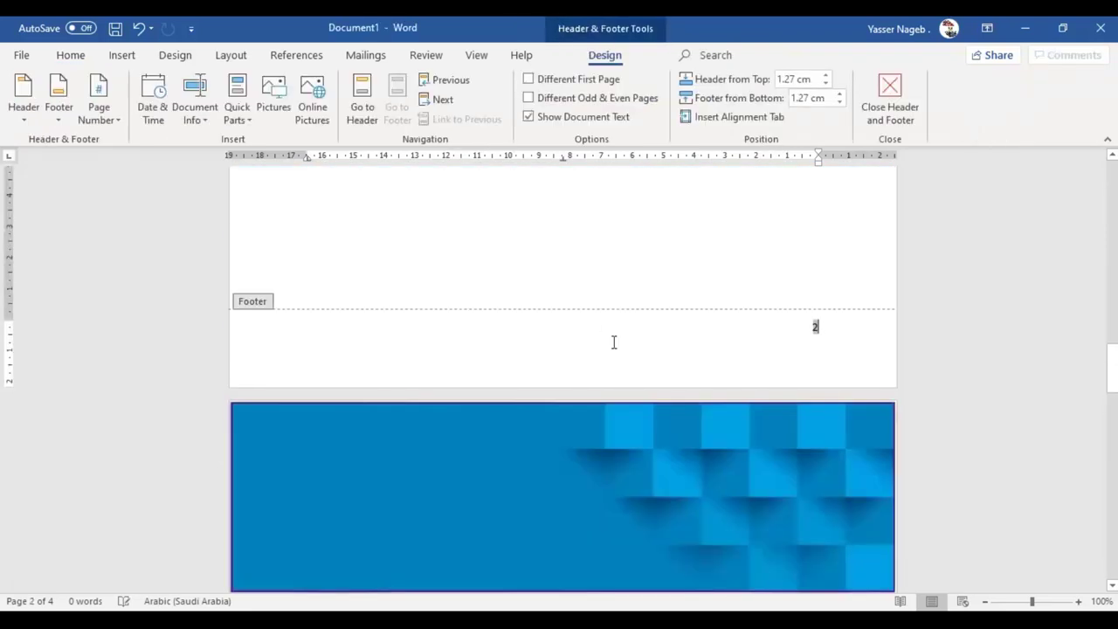
- Insert the blue patterned picture after the page number in the footer
left_click(858, 330)
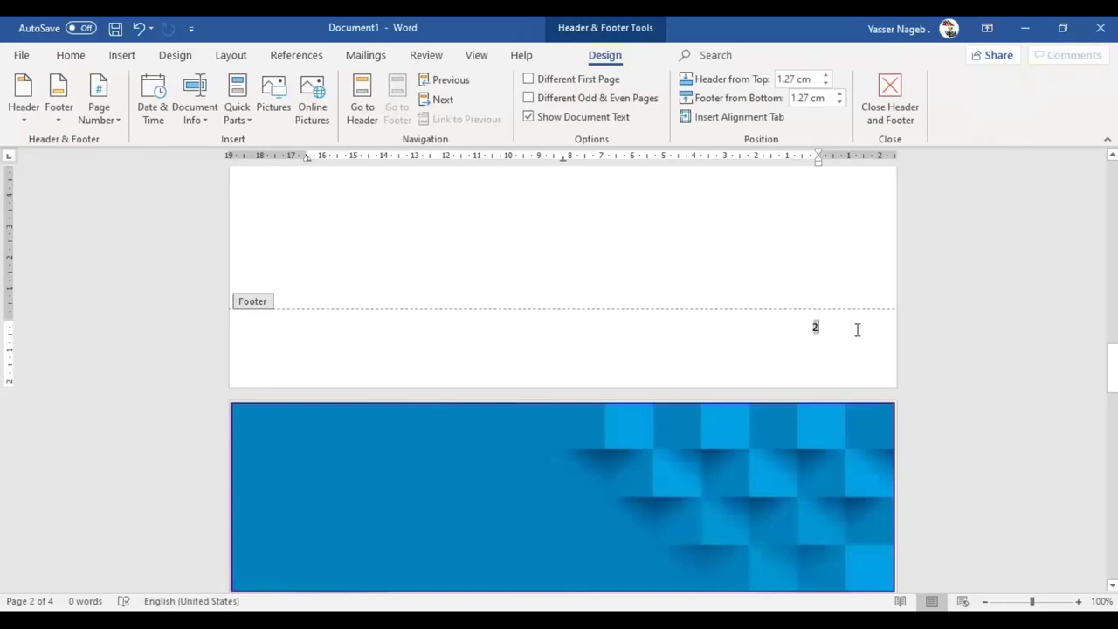
key("alt+shift")
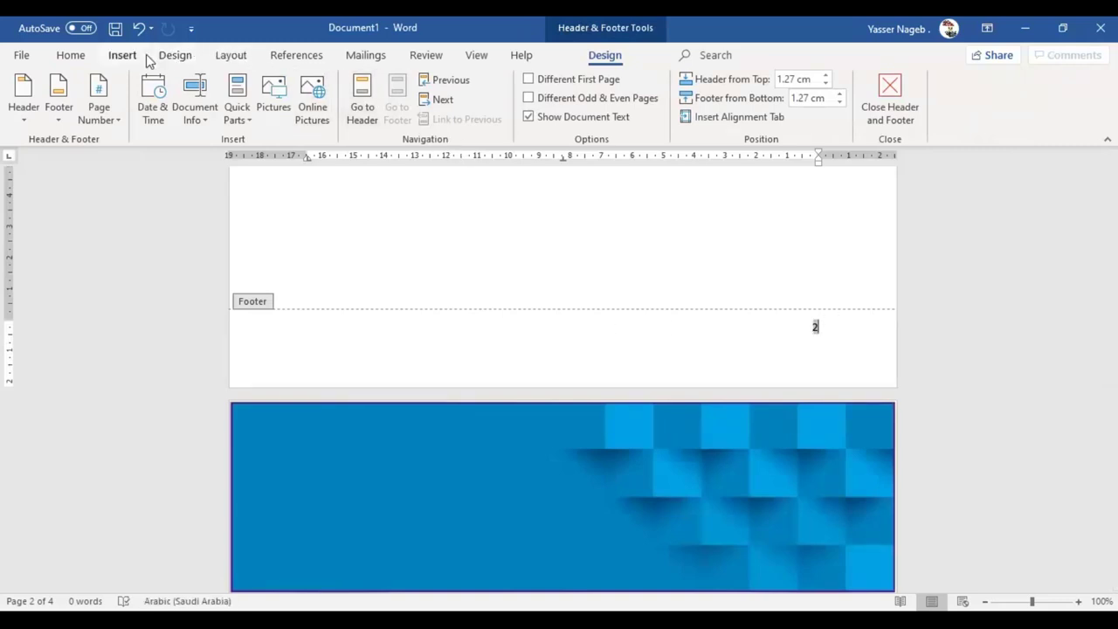
left_click(271, 121)
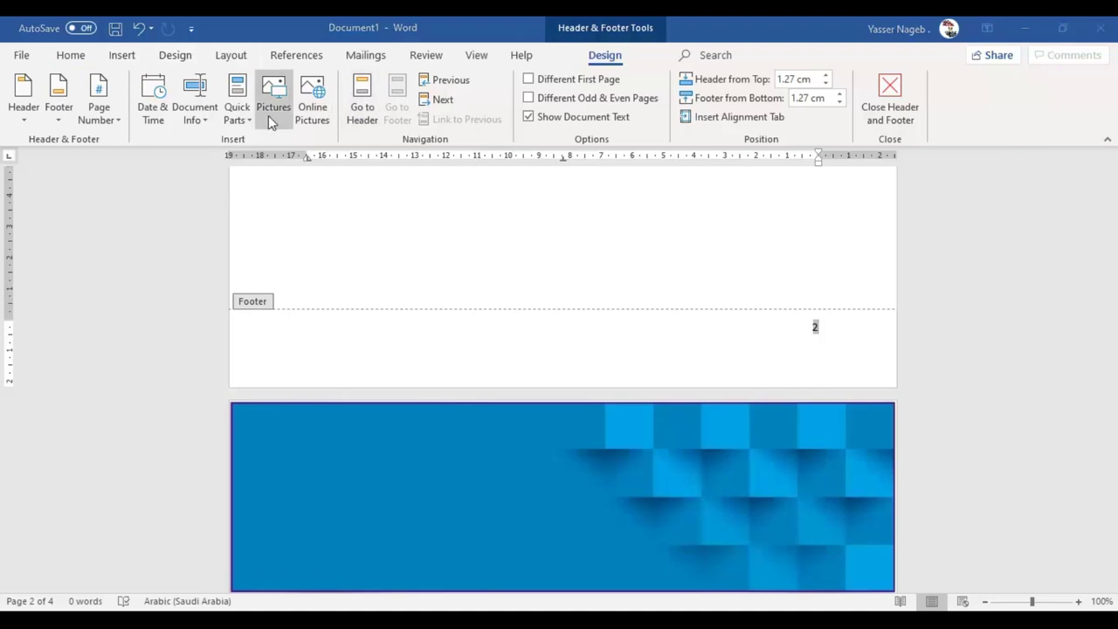
double_click(441, 367)
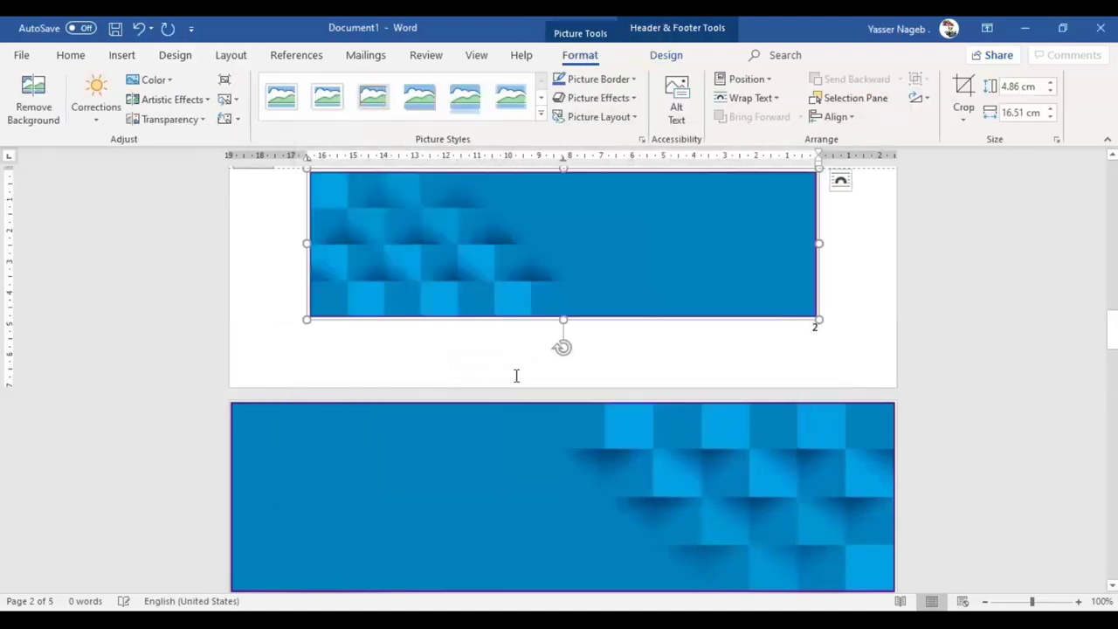
left_click(486, 271)
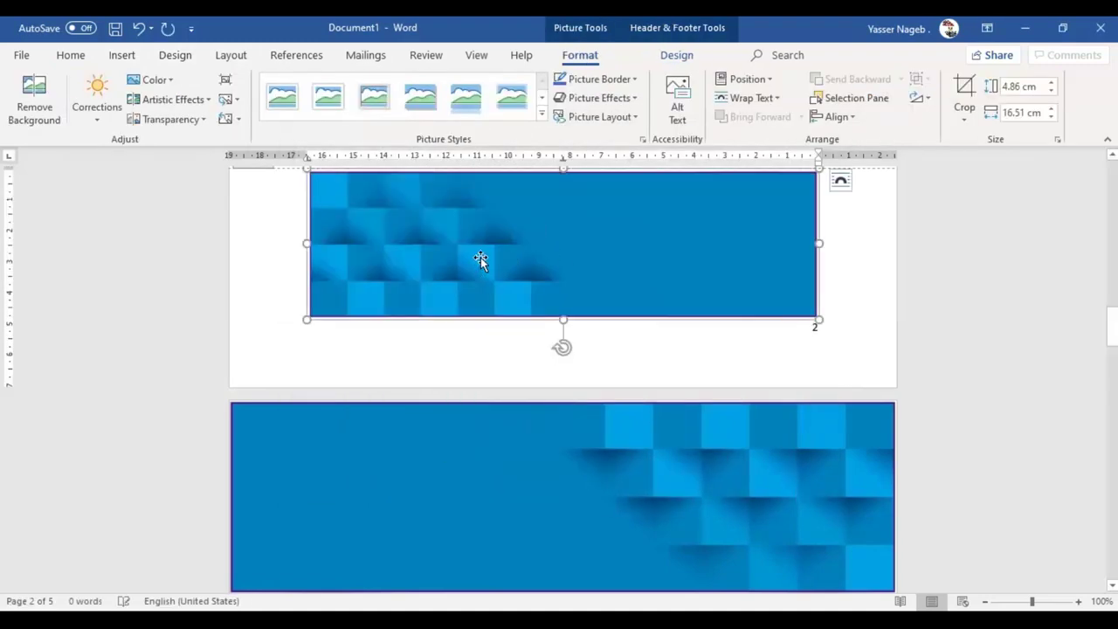
right_click(480, 257)
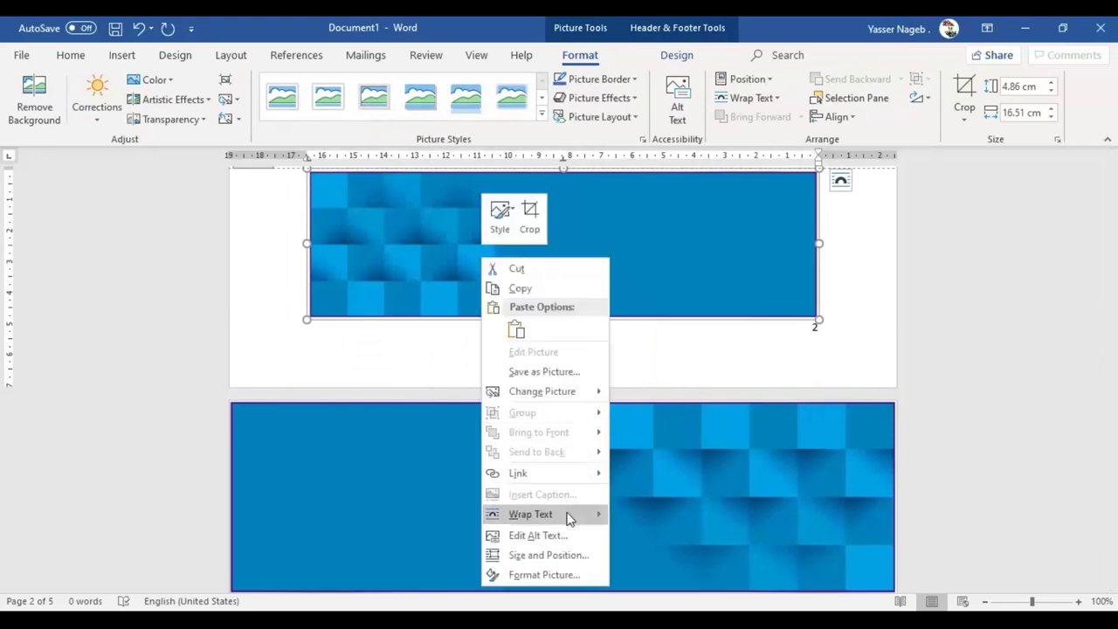
- Wrap the footer picture Tight, stretch it to 21.64 cm wide, and place it below the page number
mouse_move(531, 514)
left_click(672, 412)
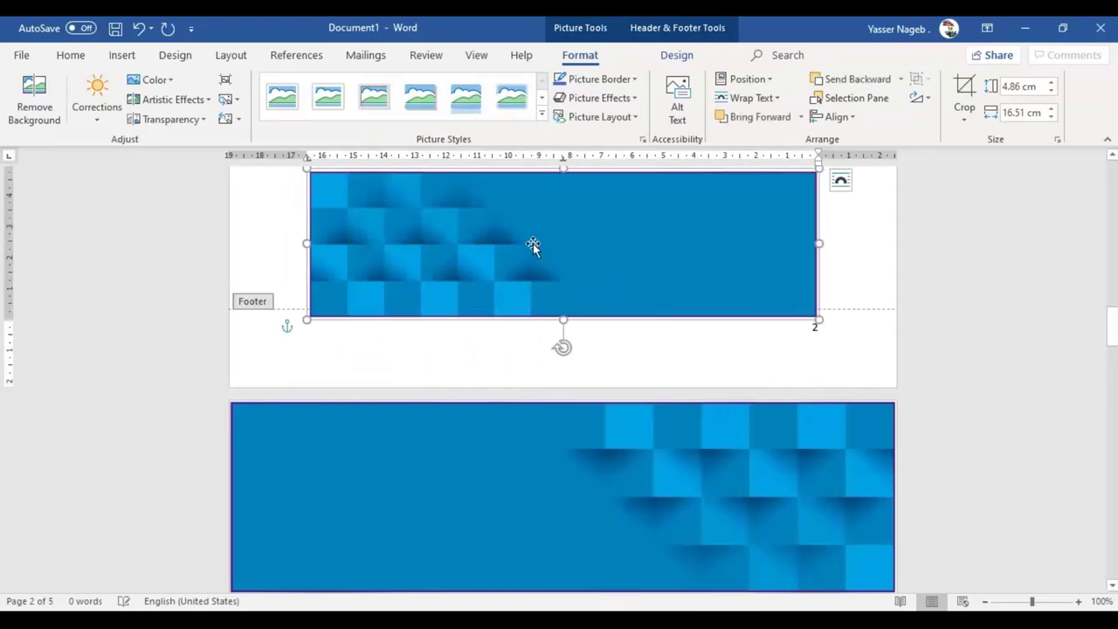
left_click_drag(533, 243, 454, 312)
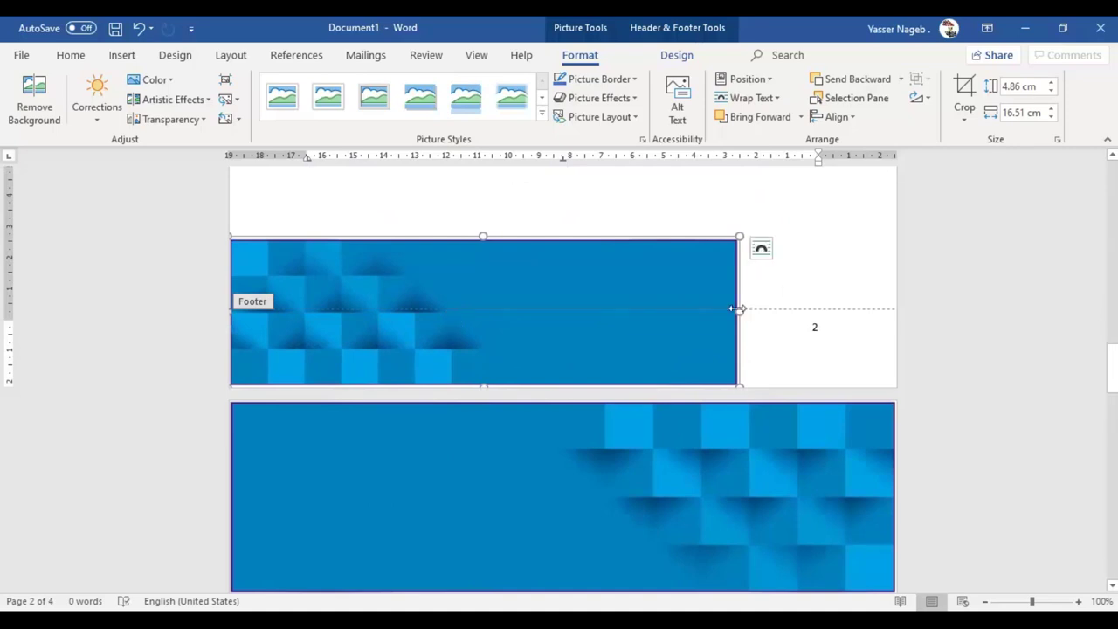
left_click_drag(737, 308, 899, 275)
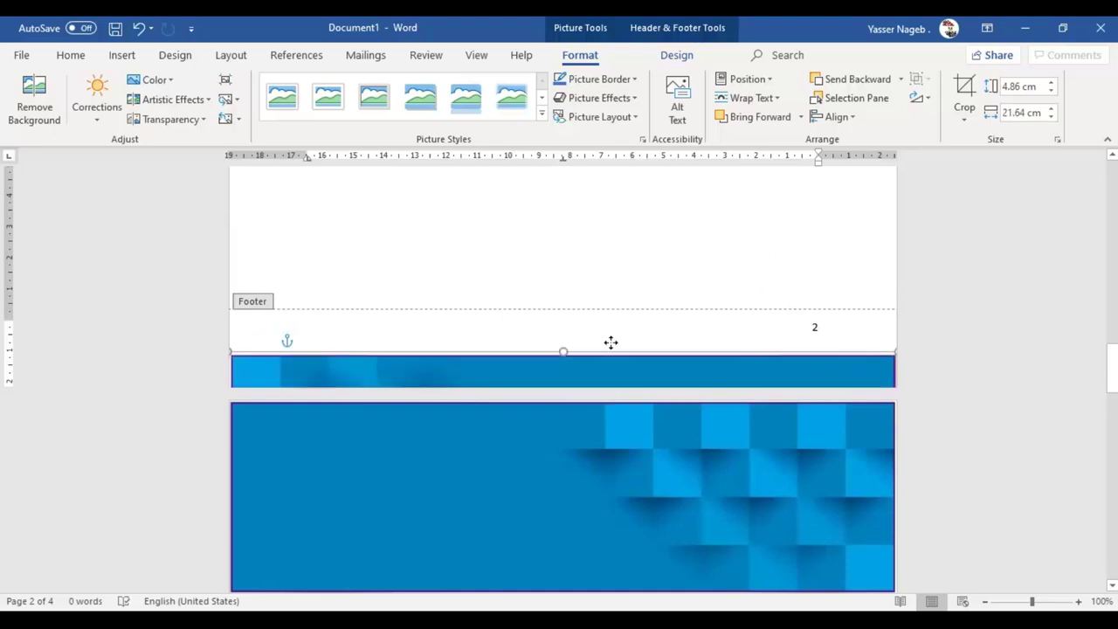
left_click_drag(605, 307, 609, 353)
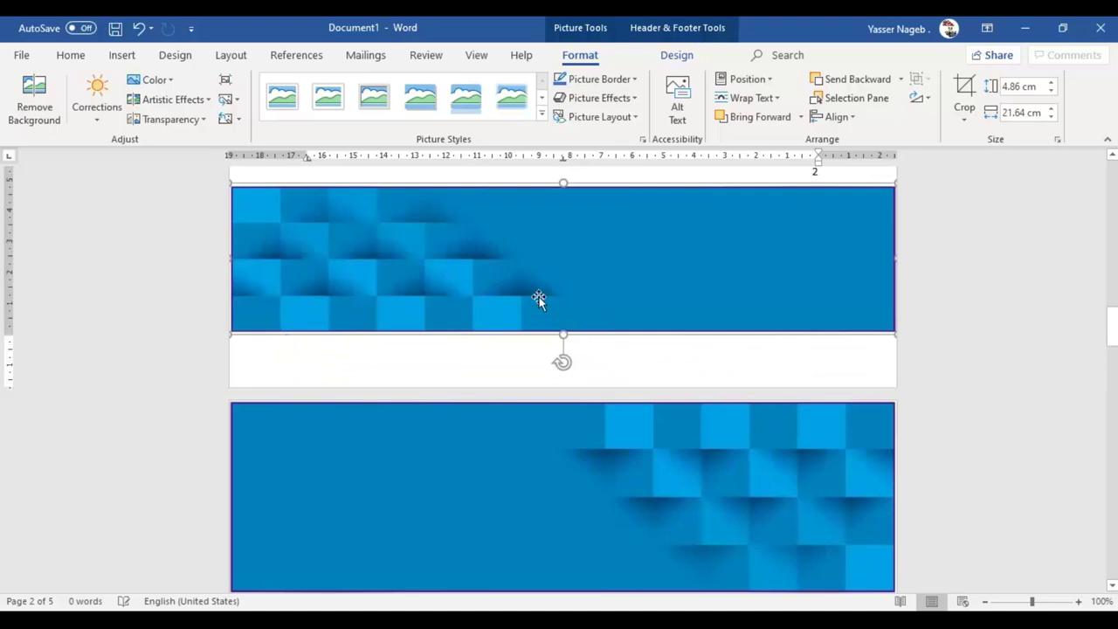
left_click(690, 364)
scroll(569, 214, "up", 2)
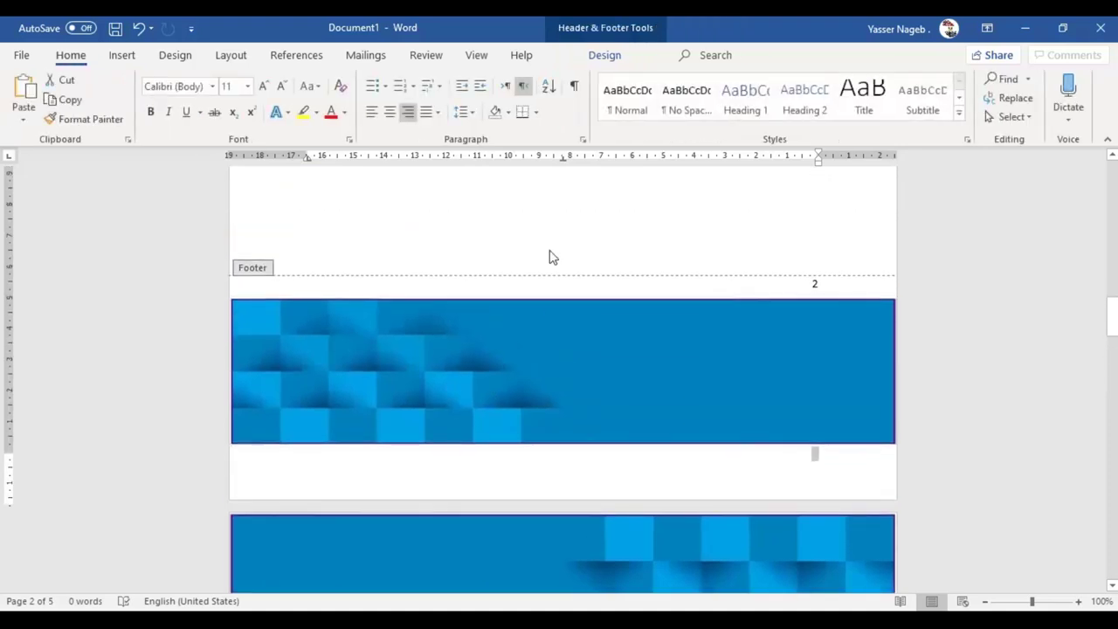
- Close footer editing and scroll through all three pages to review the pictures
double_click(569, 214)
scroll(584, 361, "down", 3)
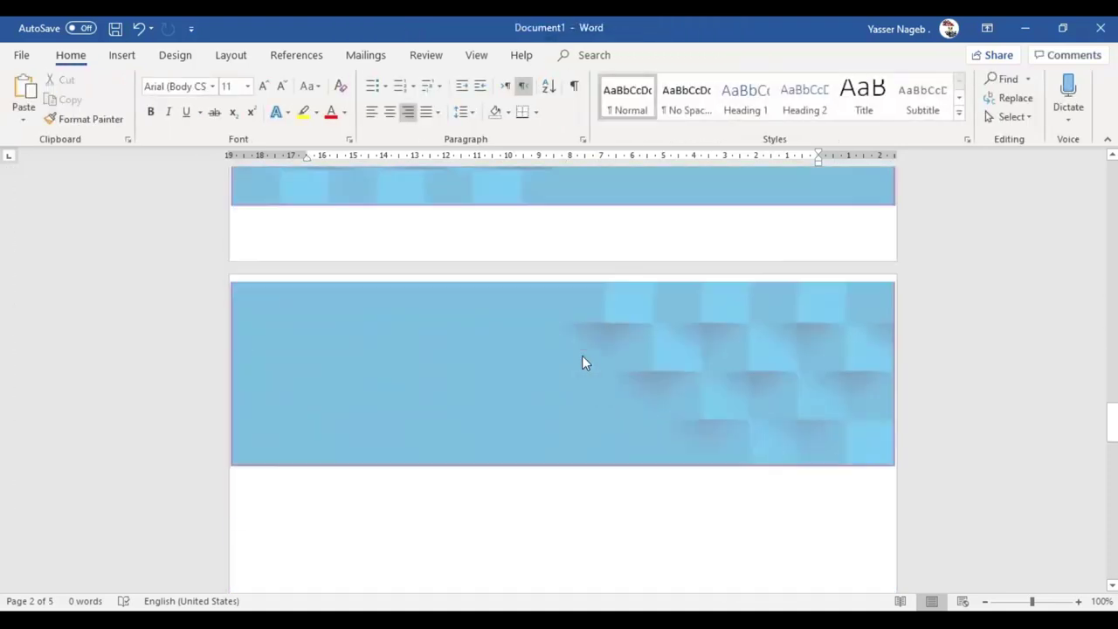
scroll(757, 415, "down", 5)
scroll(811, 414, "down", 5)
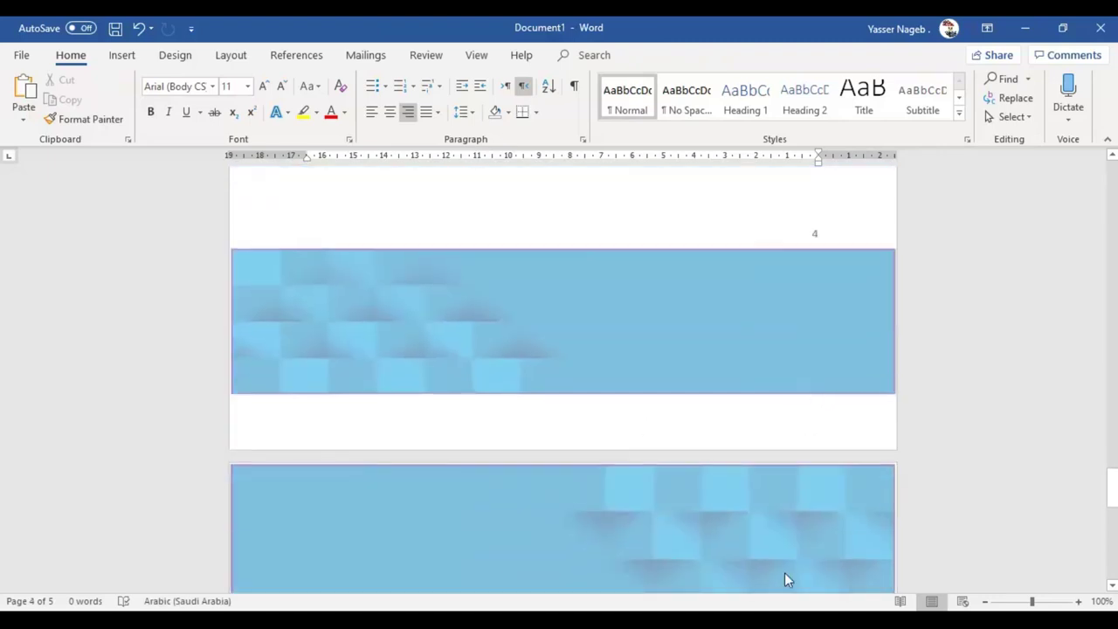
scroll(621, 329, "up", 4)
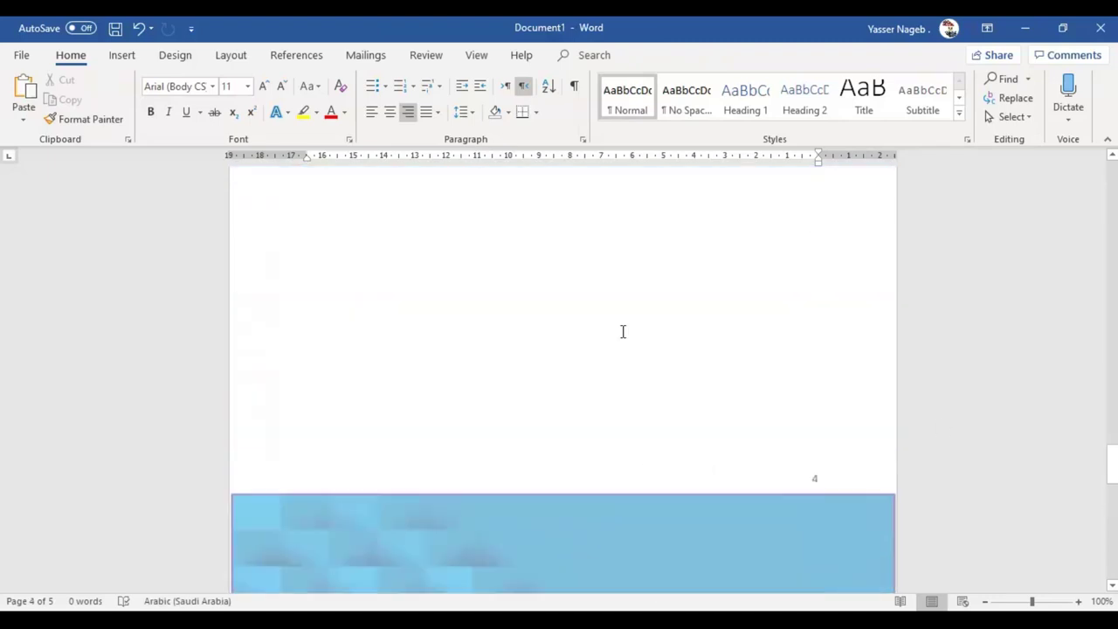
scroll(621, 331, "down", 8)
scroll(621, 376, "up", 5)
scroll(682, 367, "down", 8)
scroll(691, 358, "up", 3)
scroll(576, 262, "up", 2)
scroll(624, 381, "up", 3)
scroll(625, 377, "up", 3)
scroll(625, 377, "up", 3)
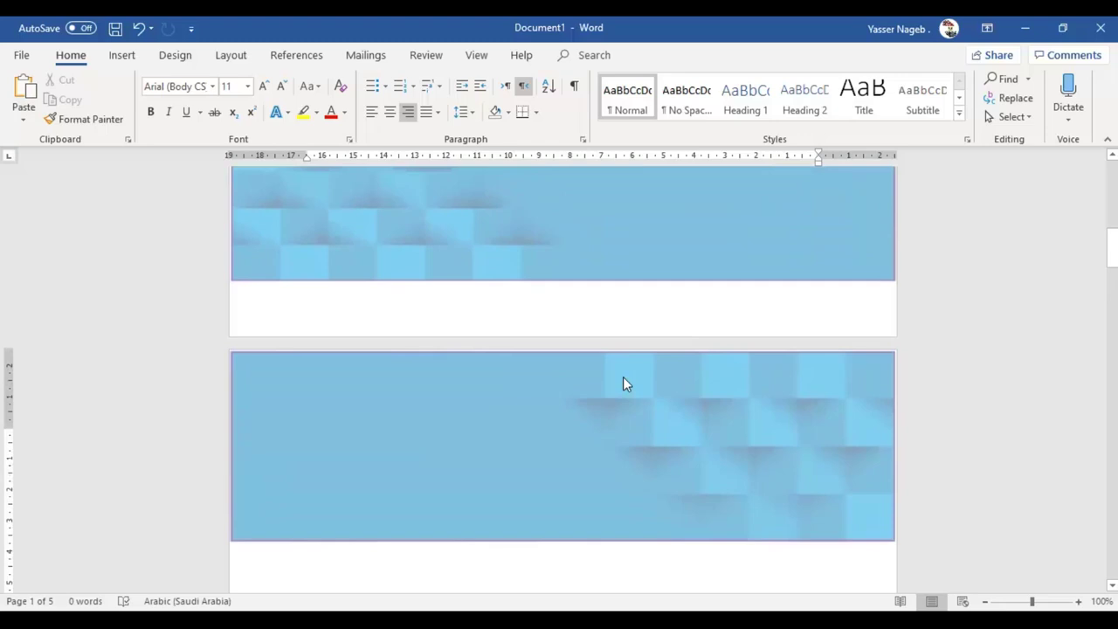
scroll(624, 382, "down", 3)
- Delete the blue picture from the header
double_click(601, 305)
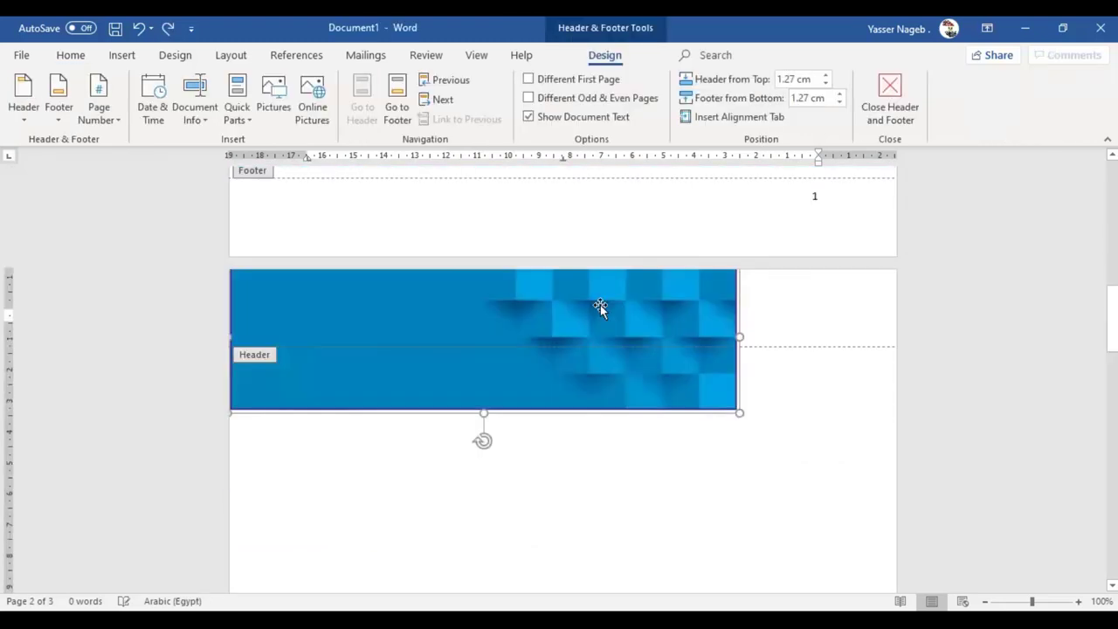
key("Delete")
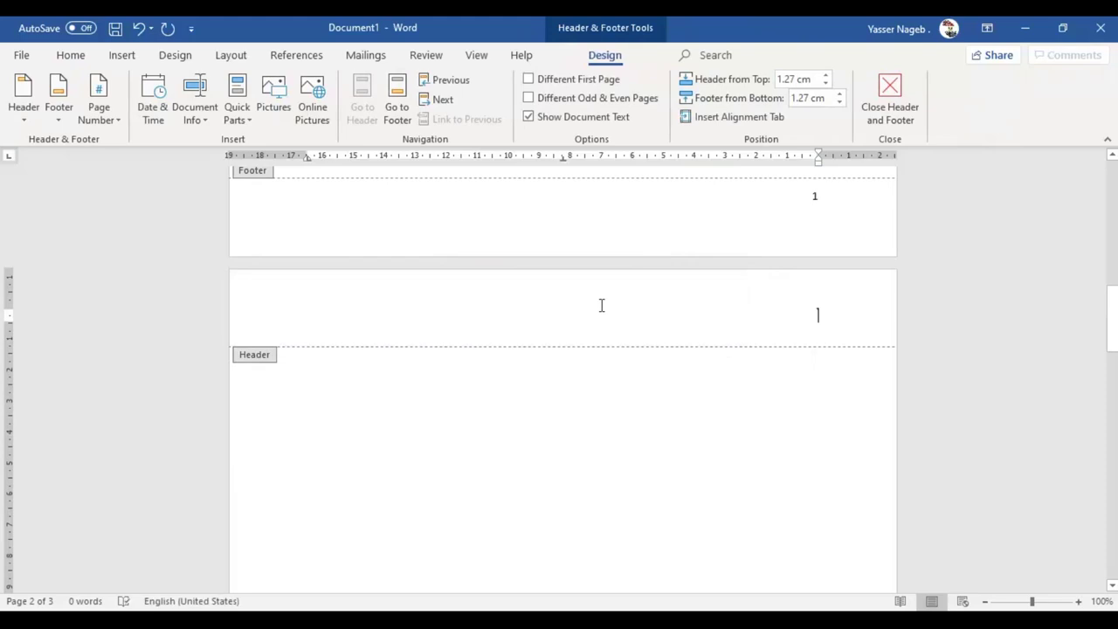
scroll(601, 307, "up", 3)
scroll(601, 309, "up", 3)
scroll(629, 306, "up", 3)
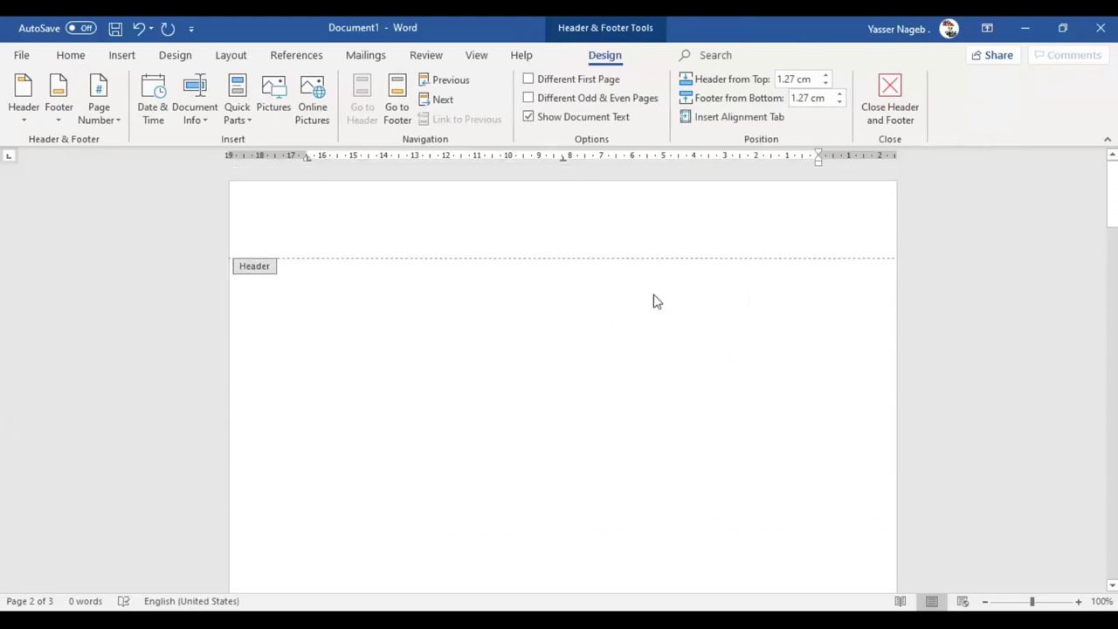
- Draw a straight horizontal line across the top of page 1's header
left_click(810, 216)
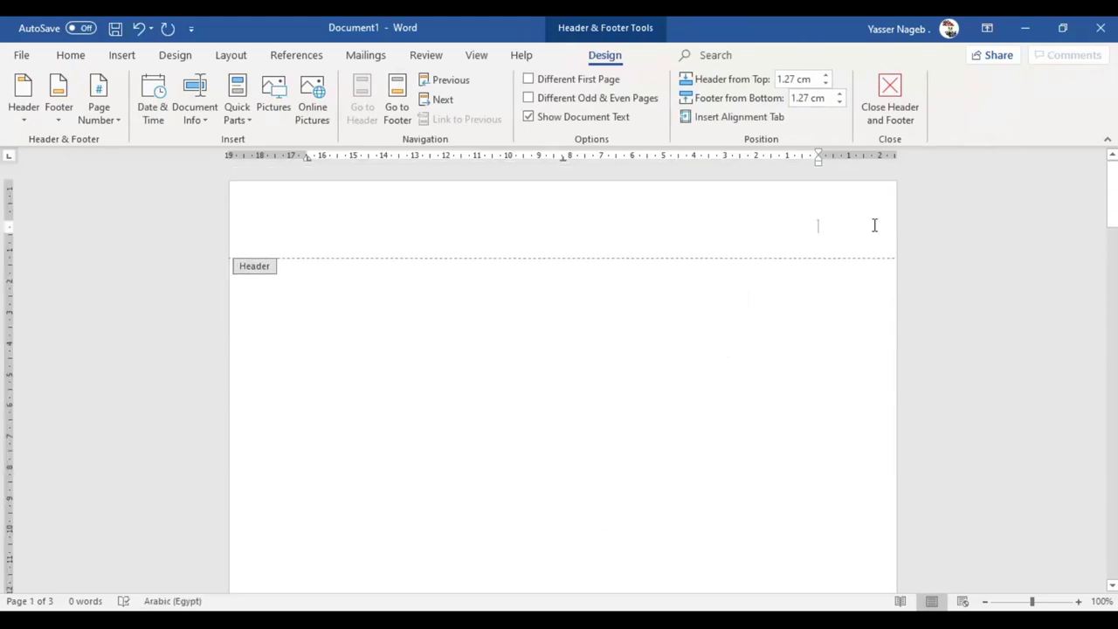
left_click(119, 56)
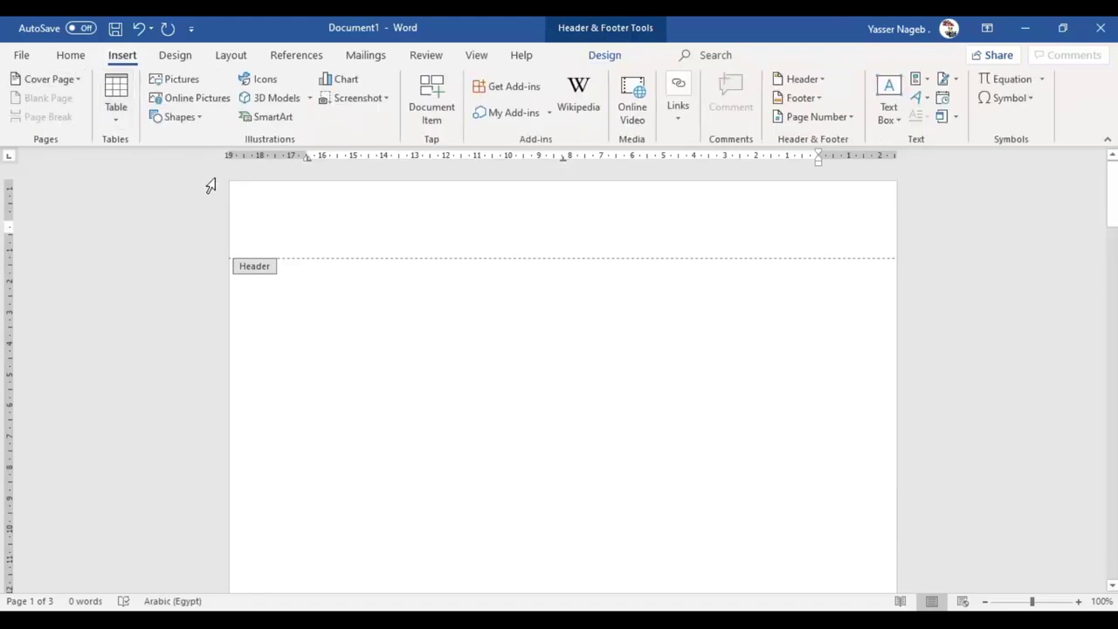
left_click(181, 117)
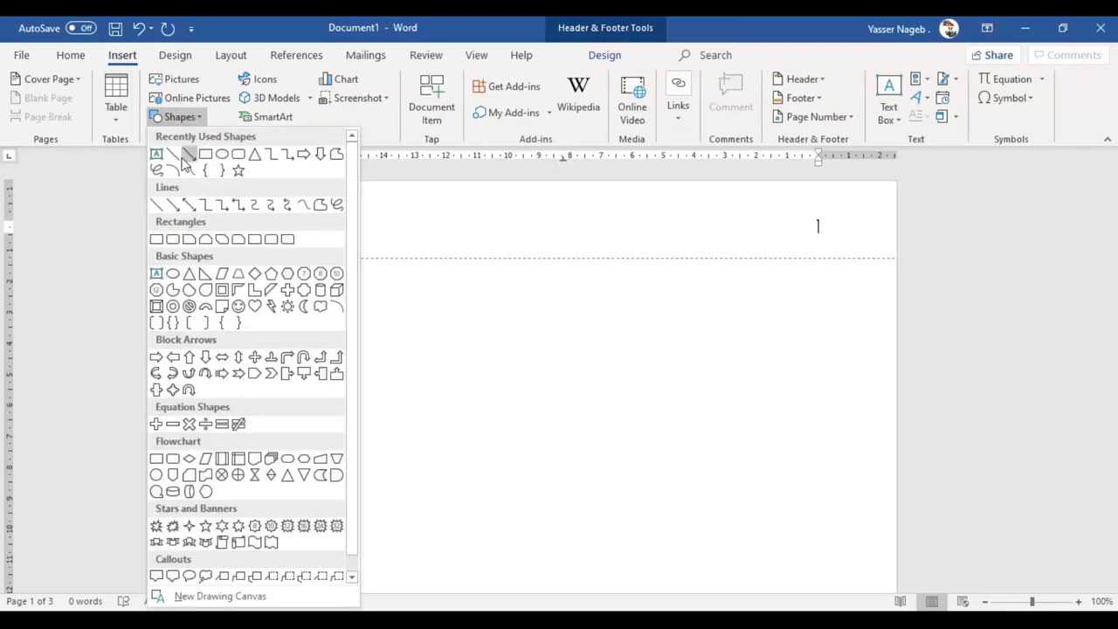
left_click(175, 155)
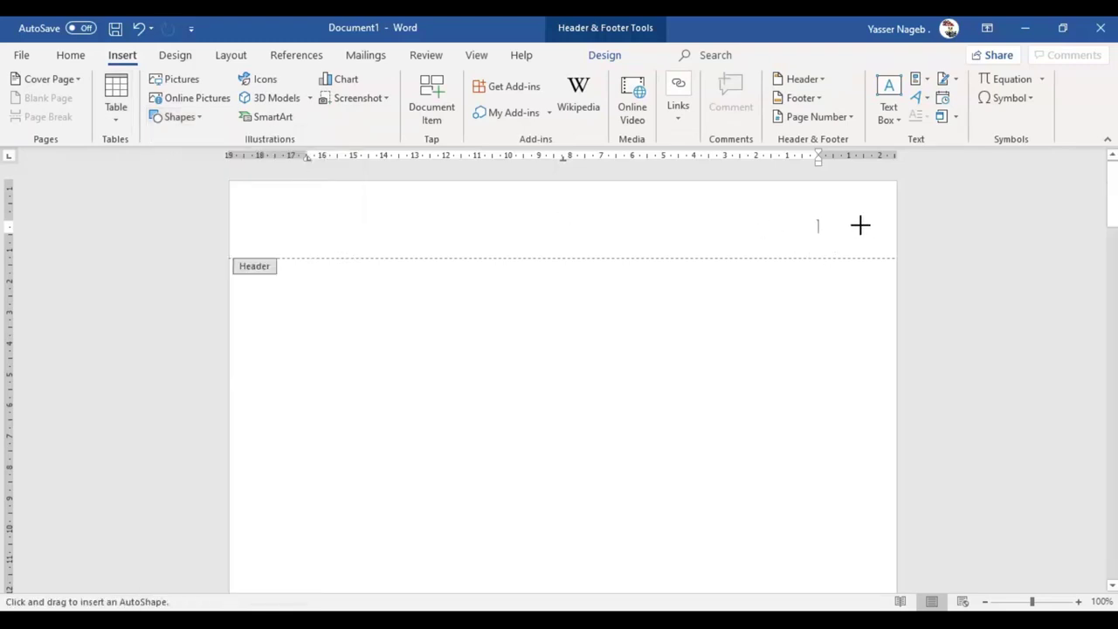
mouse_move(870, 226)
left_mouse_down()
mouse_move(237, 224)
mouse_move(247, 225)
left_mouse_up()
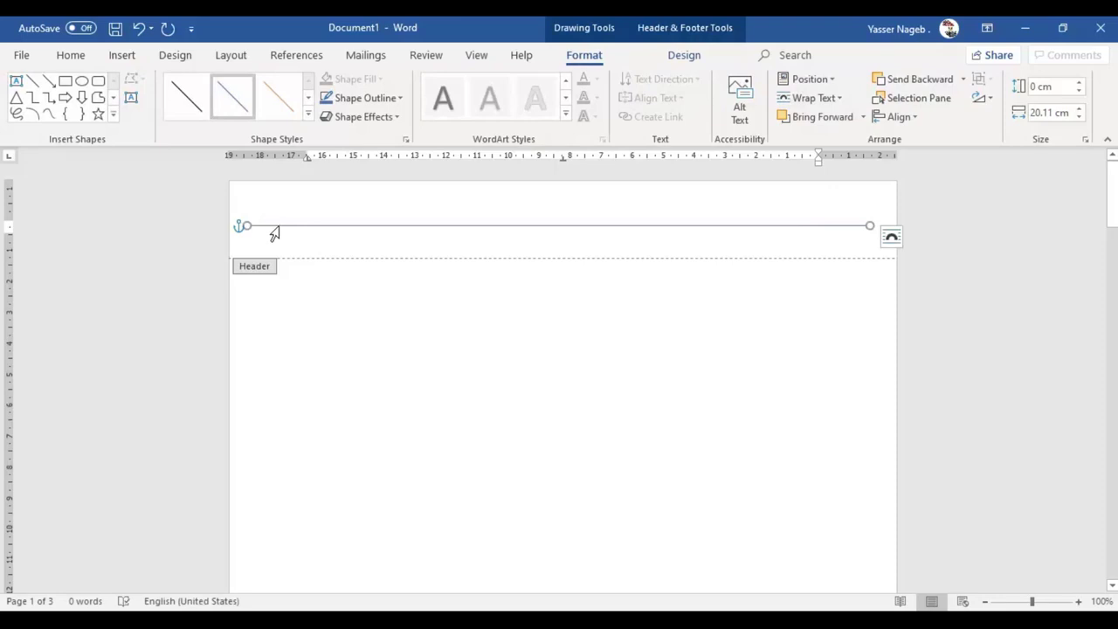
- Raise the header line's width to 8.5 pt in Format Shape
right_click(289, 227)
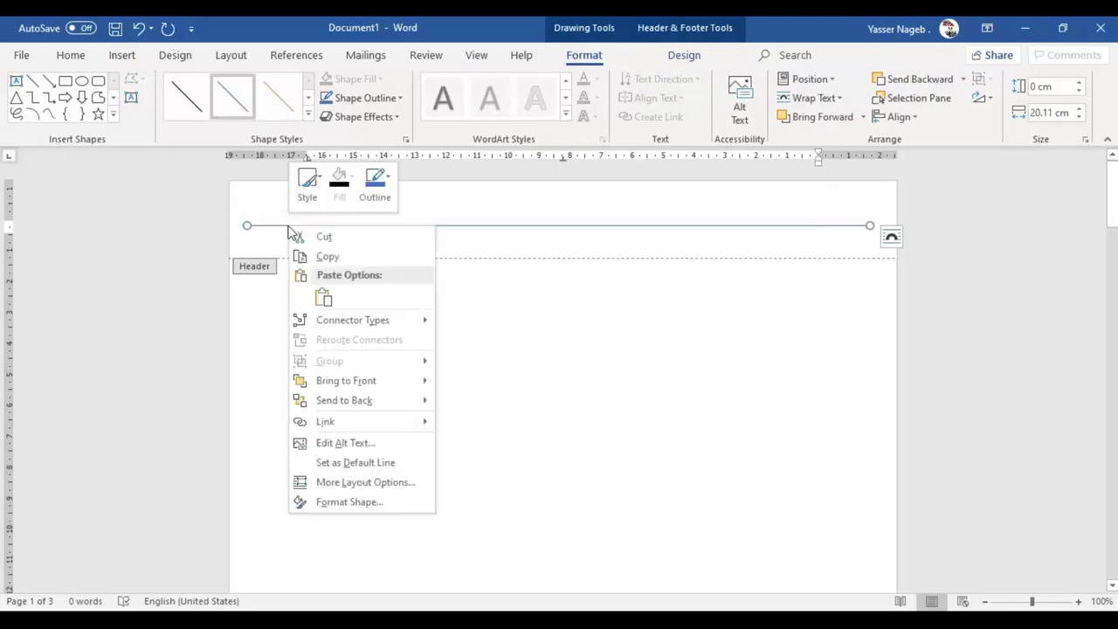
left_click(369, 503)
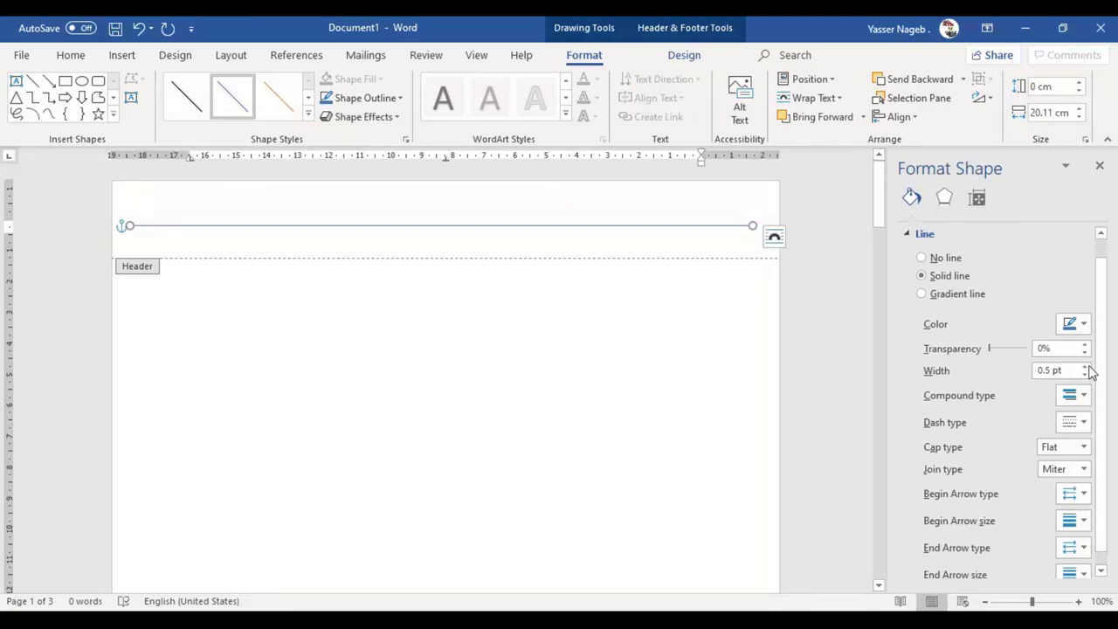
left_click(1085, 367)
left_click(1085, 367)
left_click(1085, 366)
left_click(1085, 367)
left_click(1085, 367)
left_click(1085, 367)
left_click(1085, 367)
left_click(1085, 367)
left_click(1085, 367)
left_click(1085, 367)
left_click(1085, 367)
left_click(1085, 367)
left_click(1086, 367)
left_click(1086, 367)
left_click(1085, 367)
left_click(1086, 367)
left_click(1085, 367)
- Make the line a black thick-and-thin compound double stroke
left_click(1085, 397)
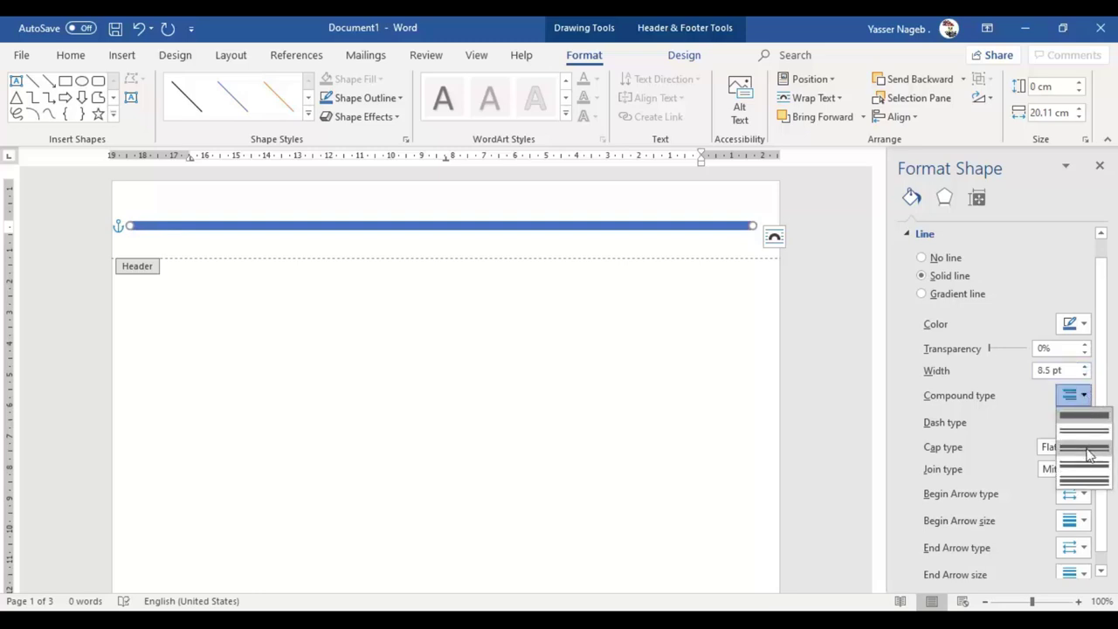
left_click(1088, 450)
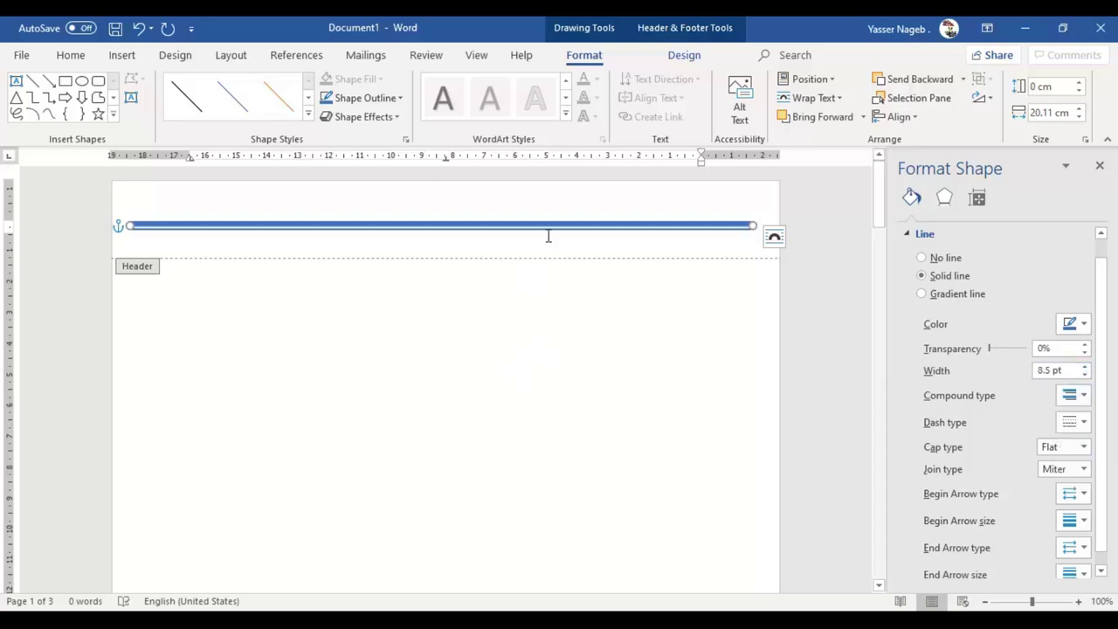
left_click(1076, 324)
left_click(997, 361)
left_click(577, 348)
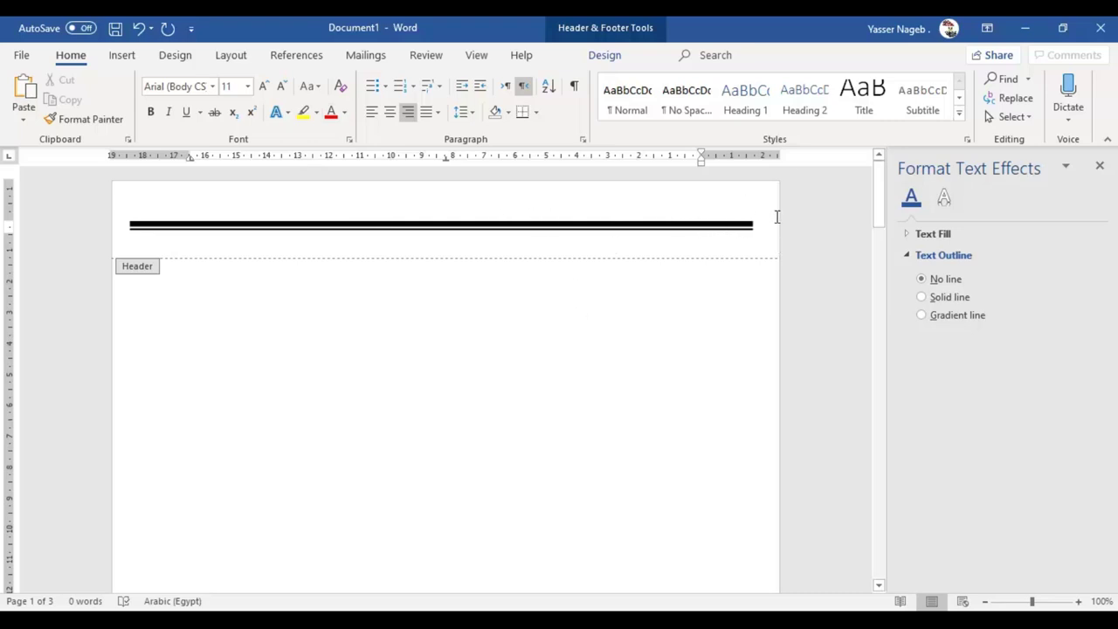
- Insert a Simple Text Box into the header
left_click(129, 58)
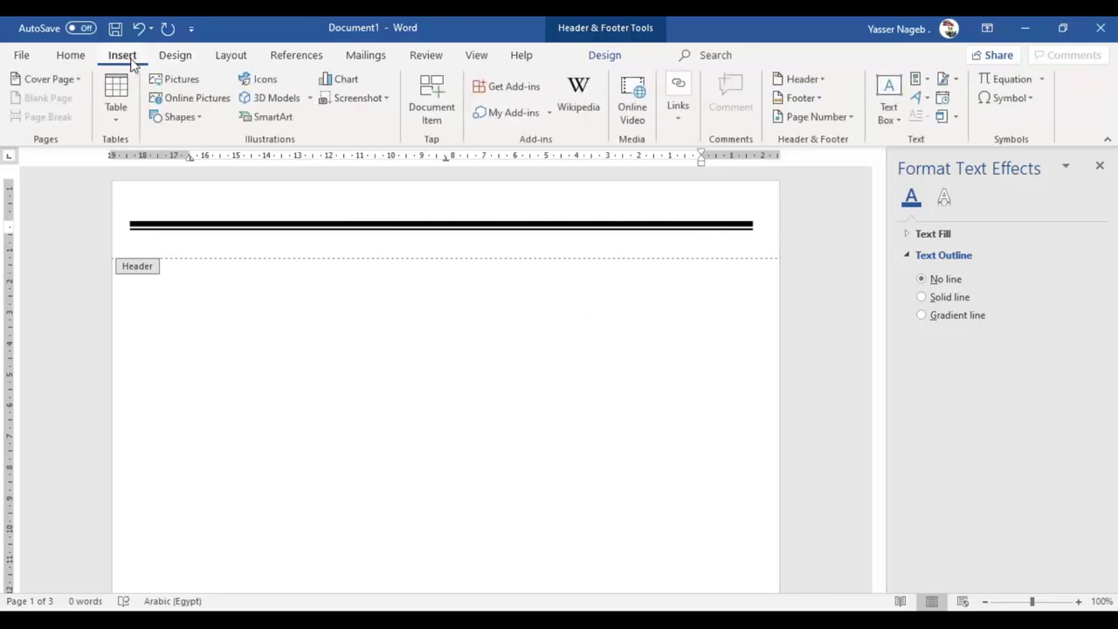
left_click(889, 110)
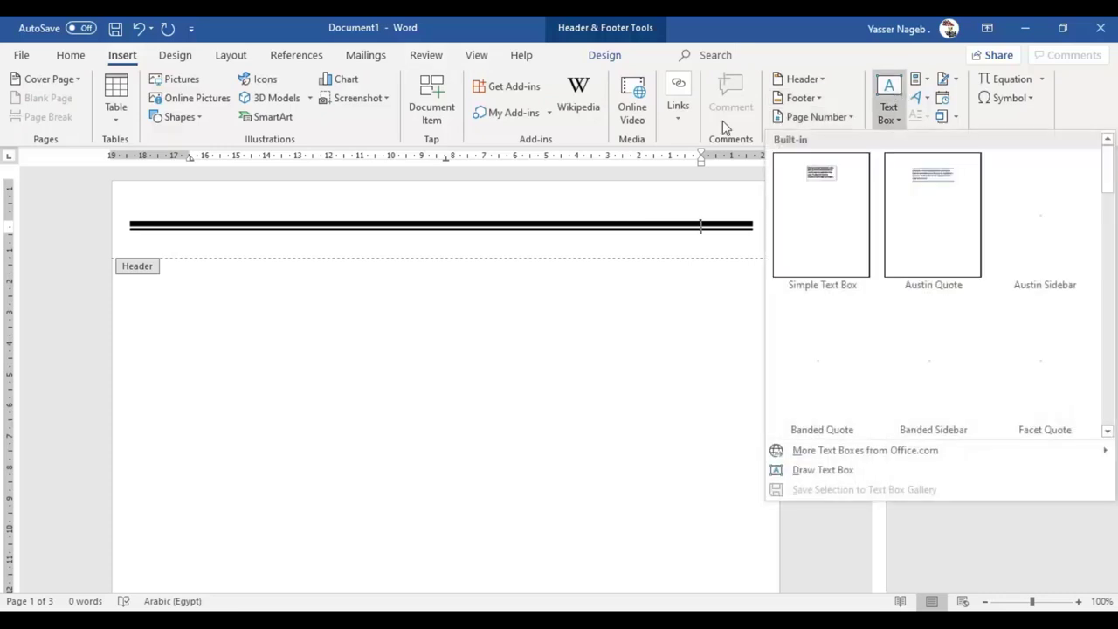
left_click(844, 213)
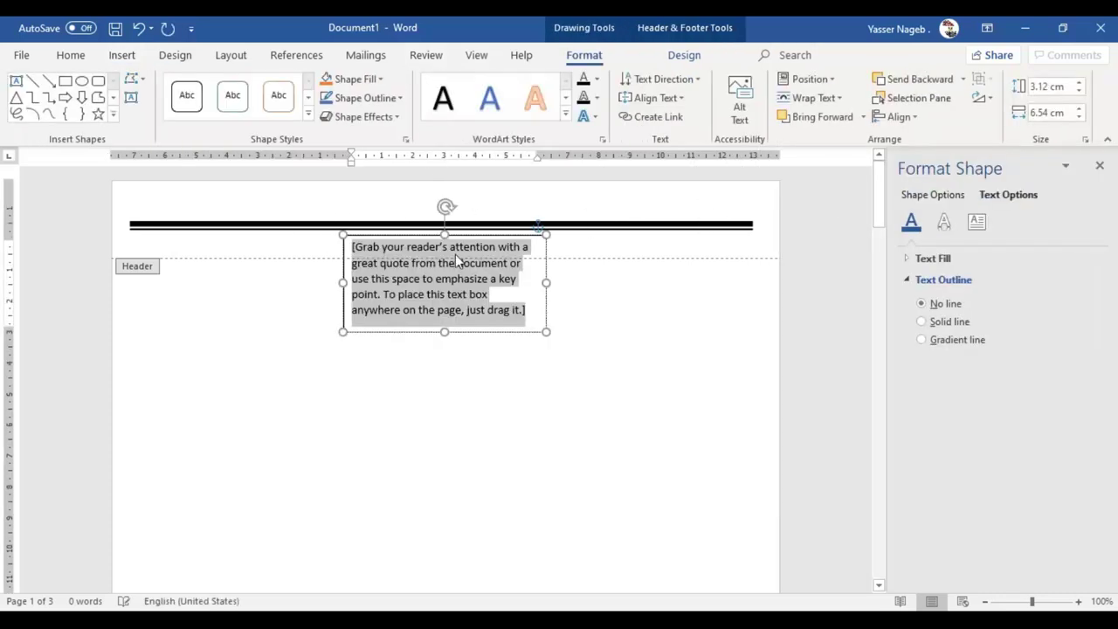
- Shrink the text box onto the line's left end and copy it to the right end
left_click_drag(461, 234, 290, 208)
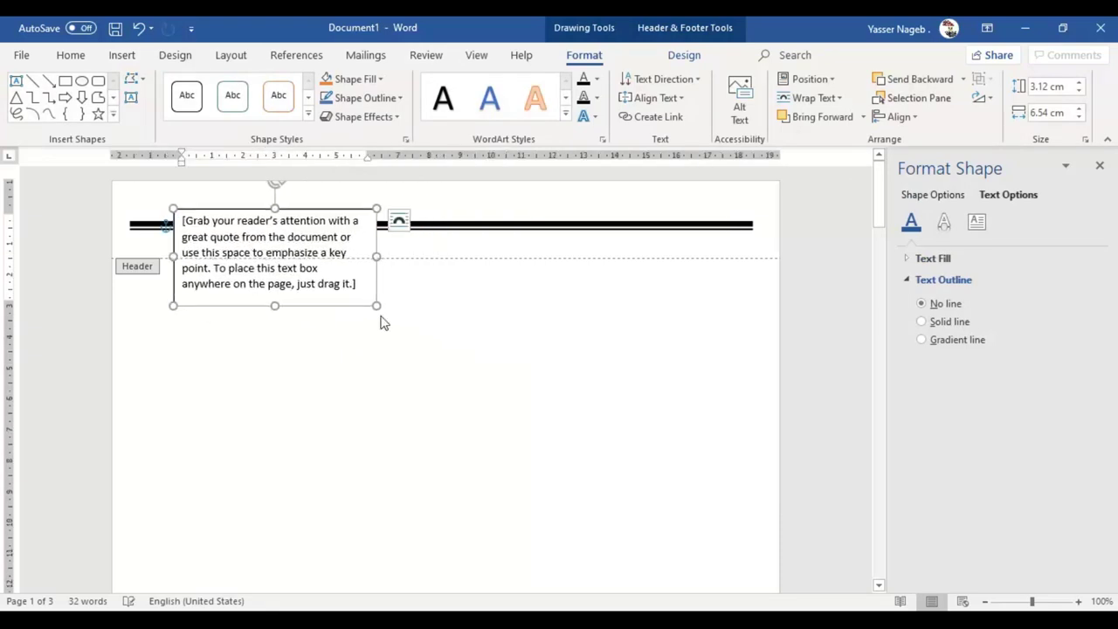
mouse_move(376, 305)
left_mouse_down()
mouse_move(367, 245)
mouse_move(697, 242)
left_mouse_up()
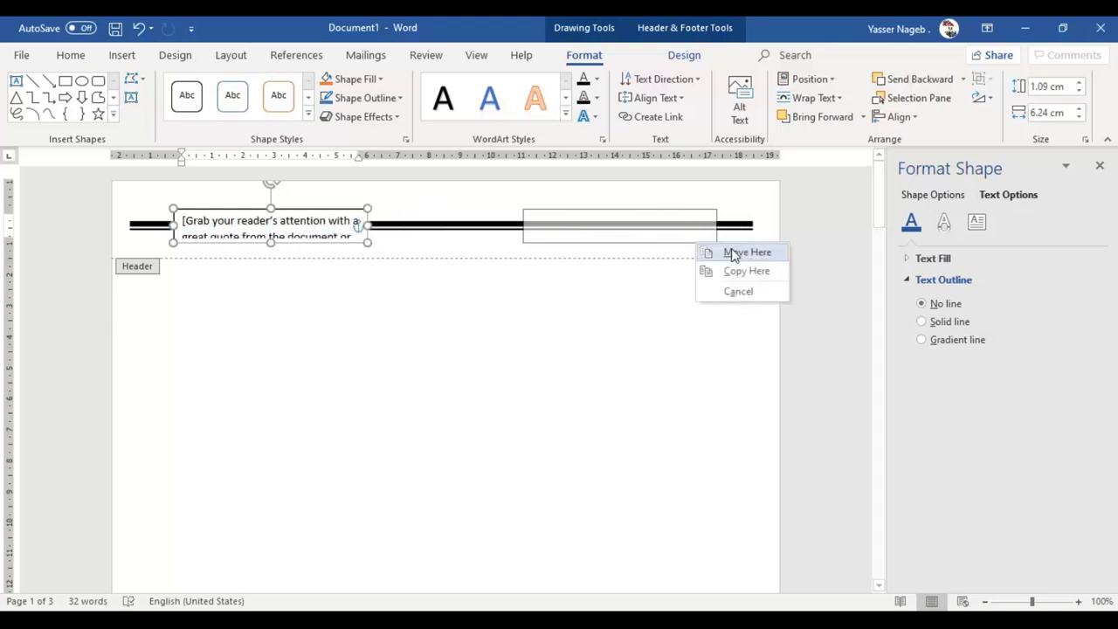
left_click(726, 270)
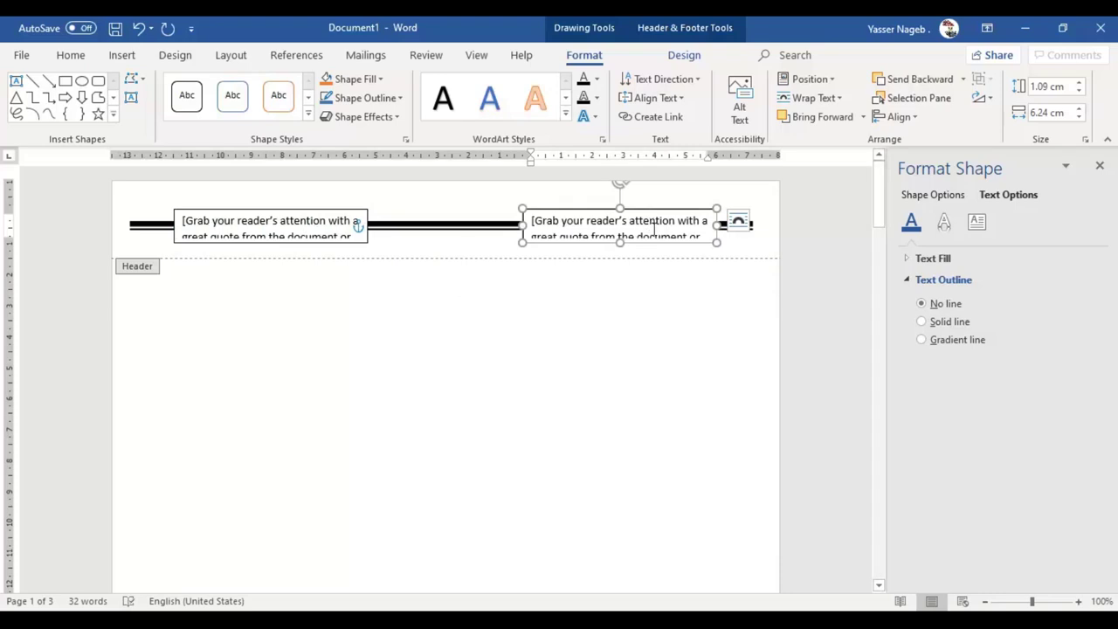
left_click(654, 228)
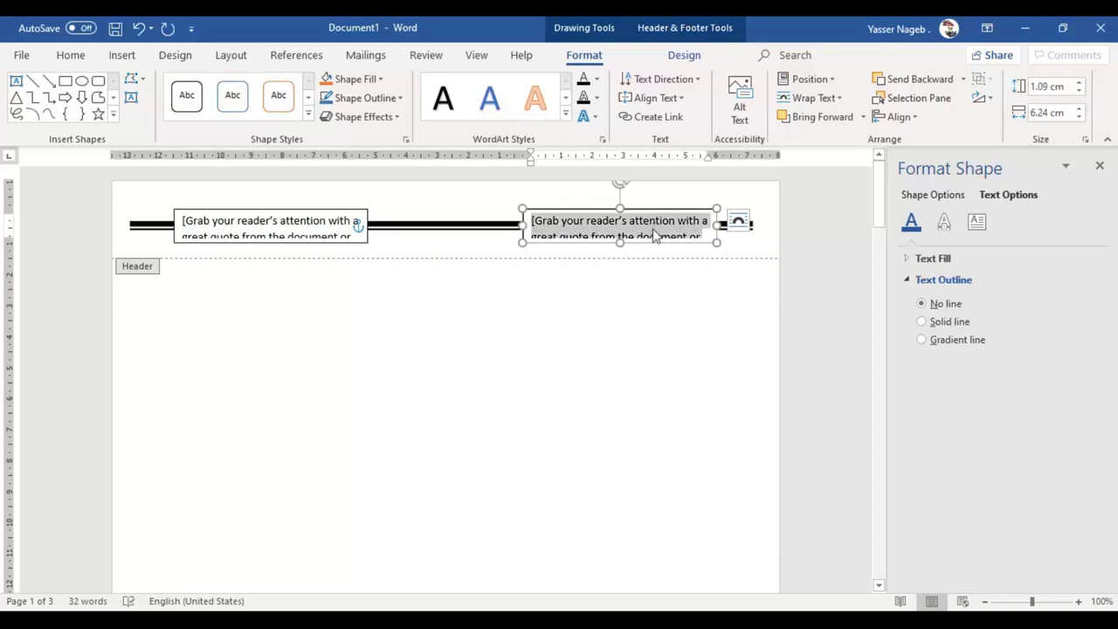
- Replace the right box's placeholder with the Arabic title 'قصة طموح جارية'
key("Delete")
key("alt+shift")
type("قصة")
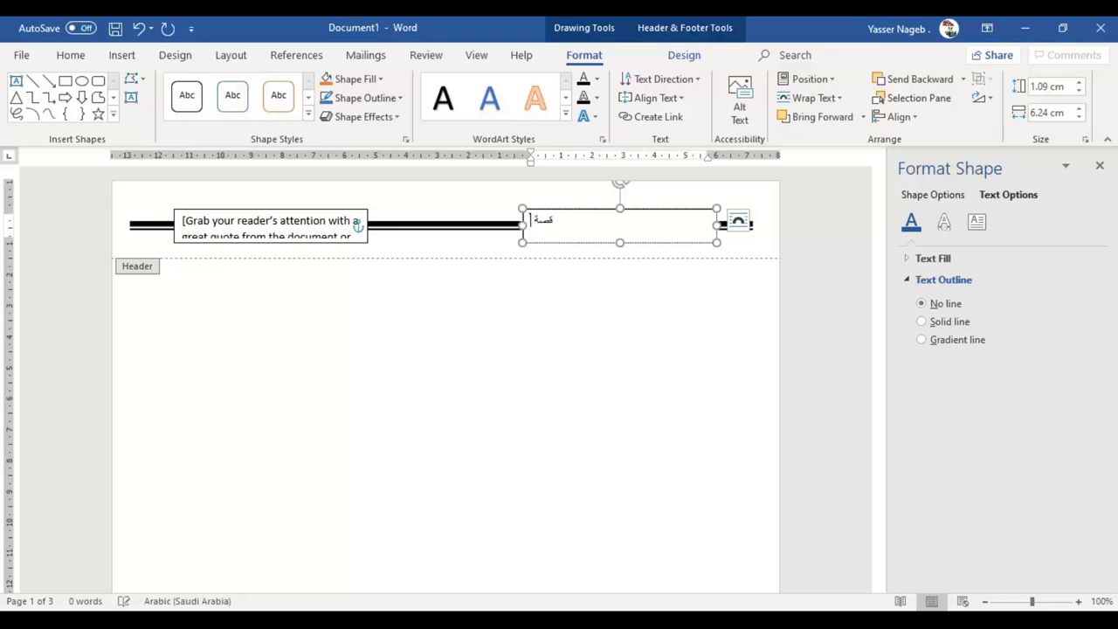
type(" طموح جارية")
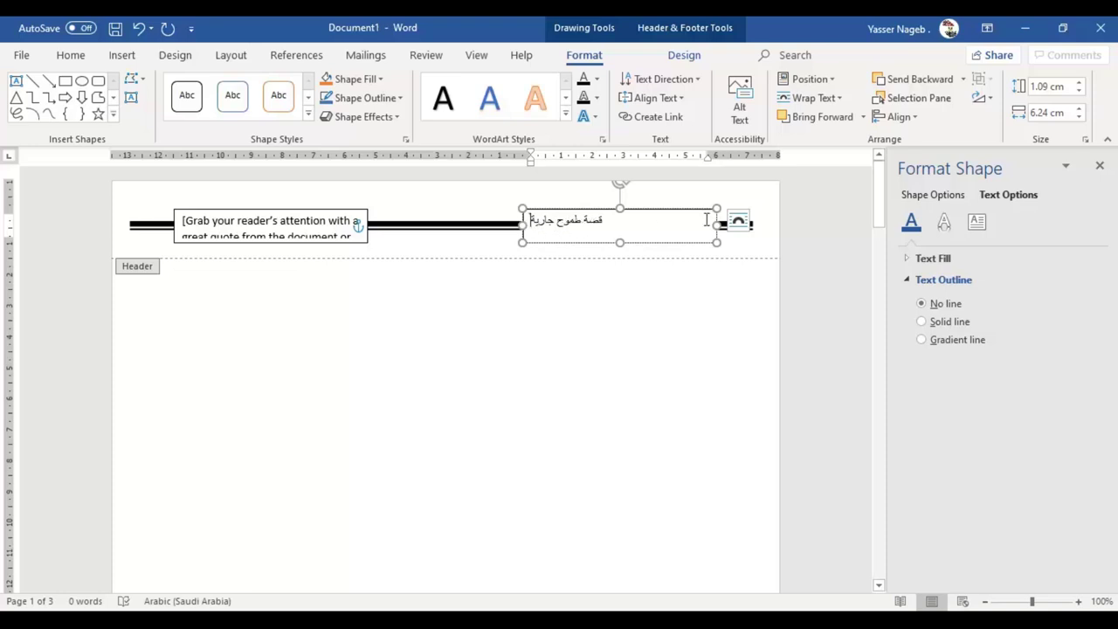
- Narrow the Arabic title box from its left side to fit the text
left_click(638, 245)
left_click_drag(520, 226, 617, 226)
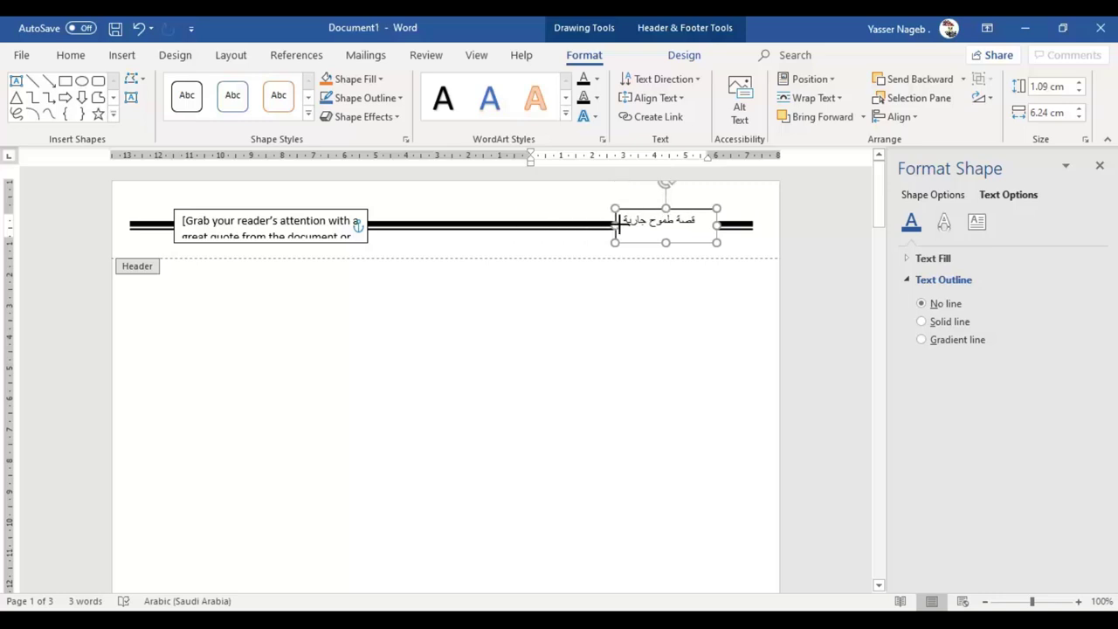
left_click_drag(617, 225, 670, 214)
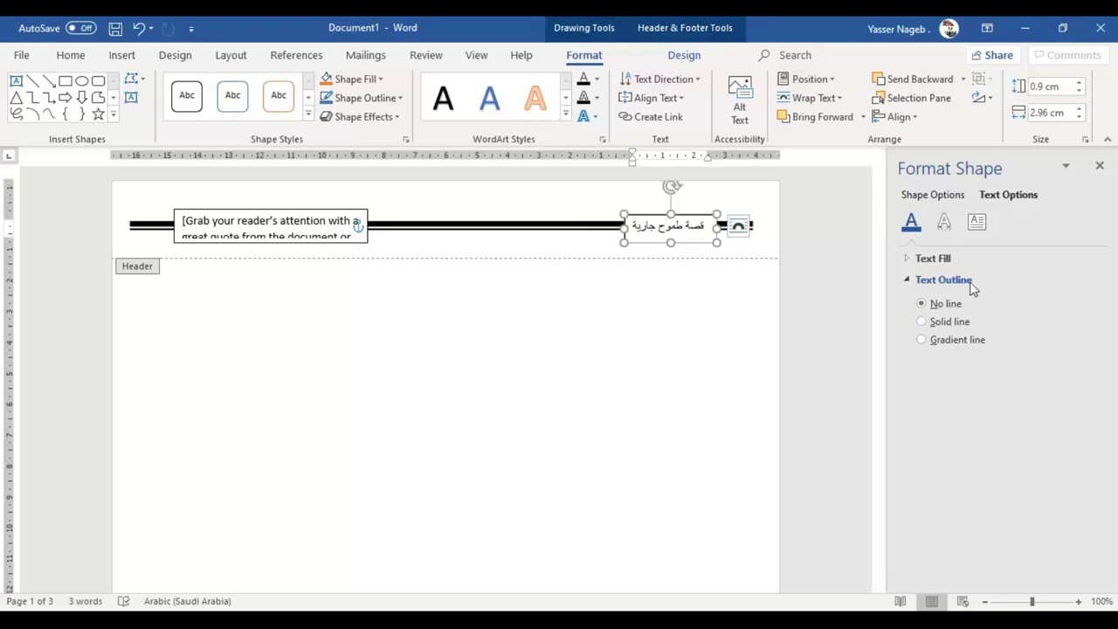
- Set the Arabic title box's border to No line, then exit header editing
left_click(908, 259)
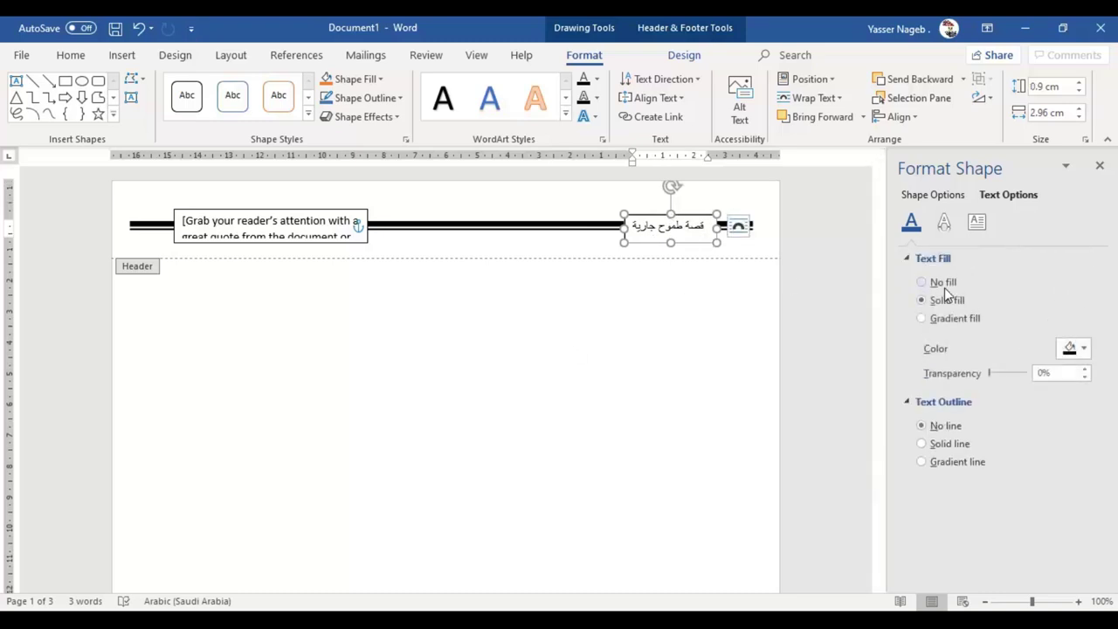
double_click(661, 291)
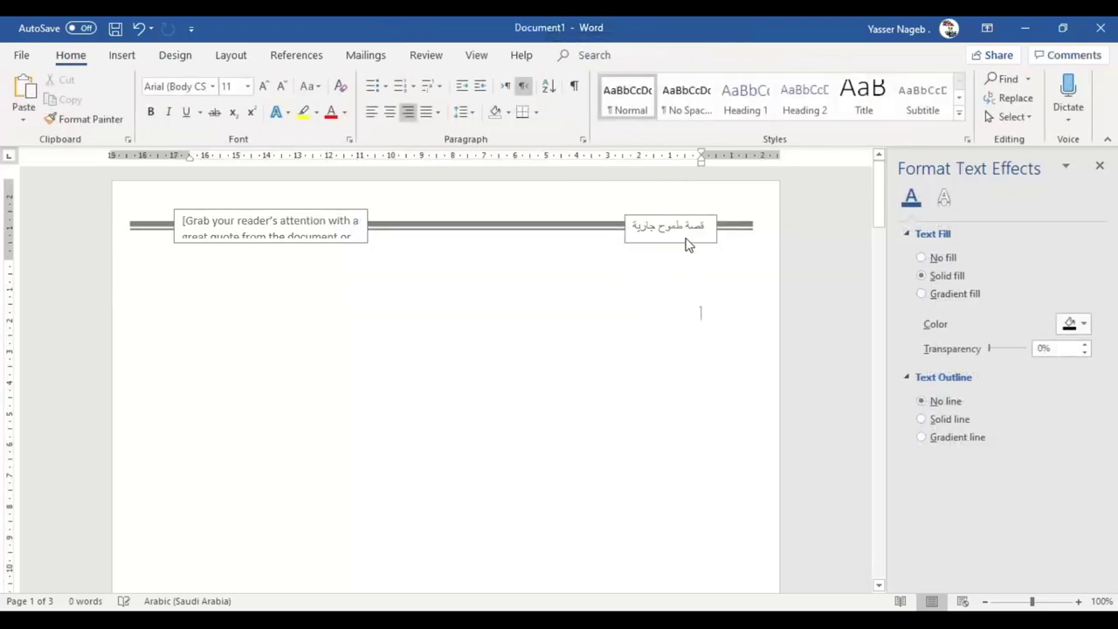
double_click(687, 244)
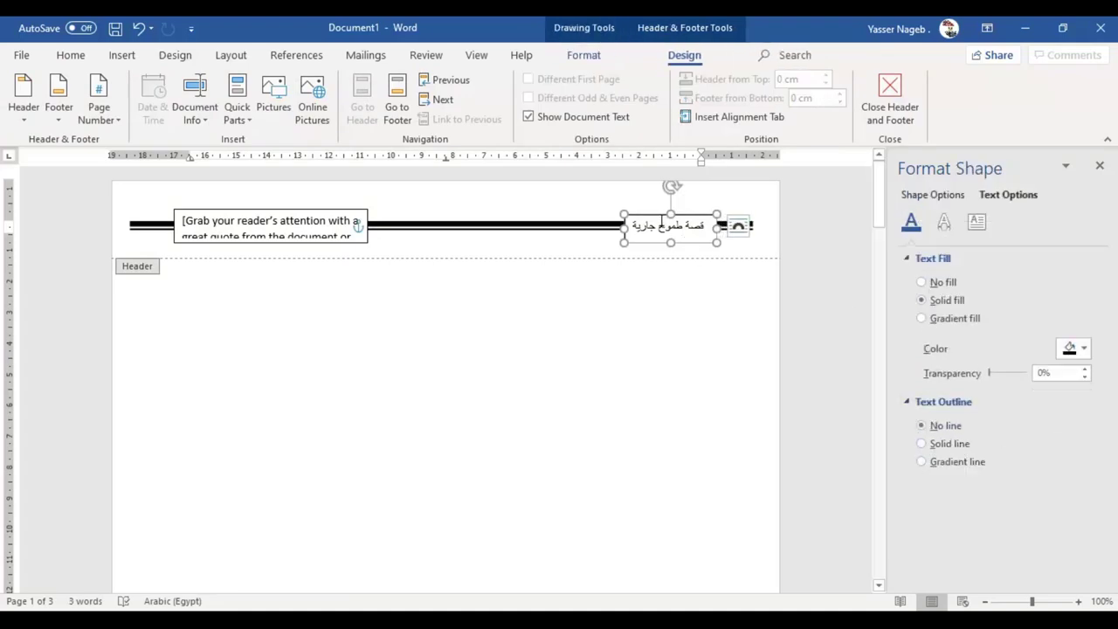
left_click(977, 223)
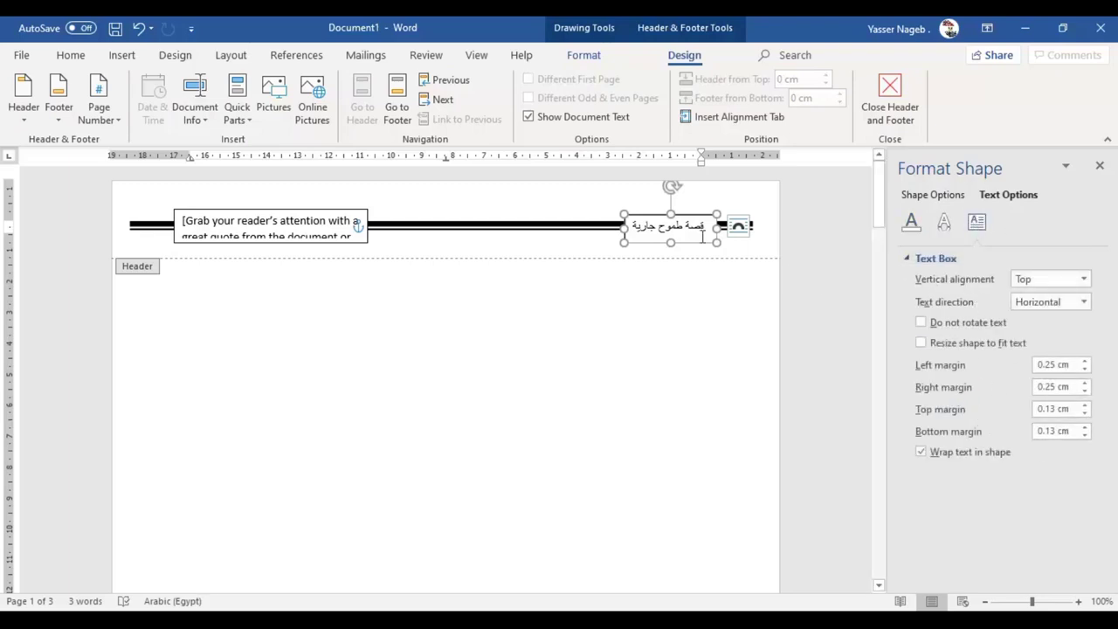
left_click(935, 195)
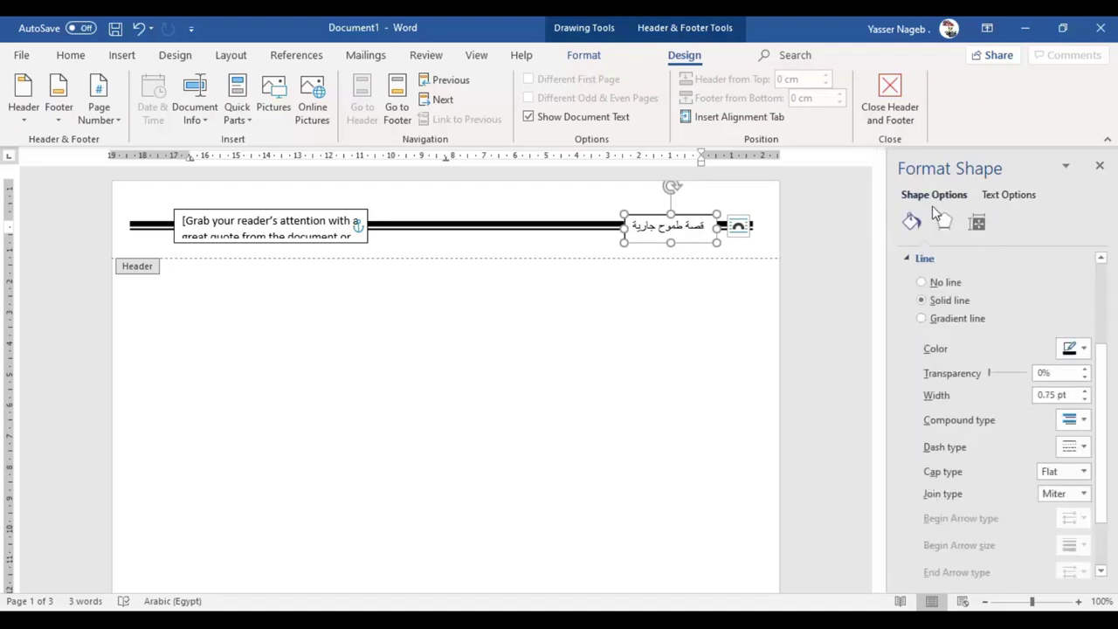
left_click(952, 289)
double_click(662, 329)
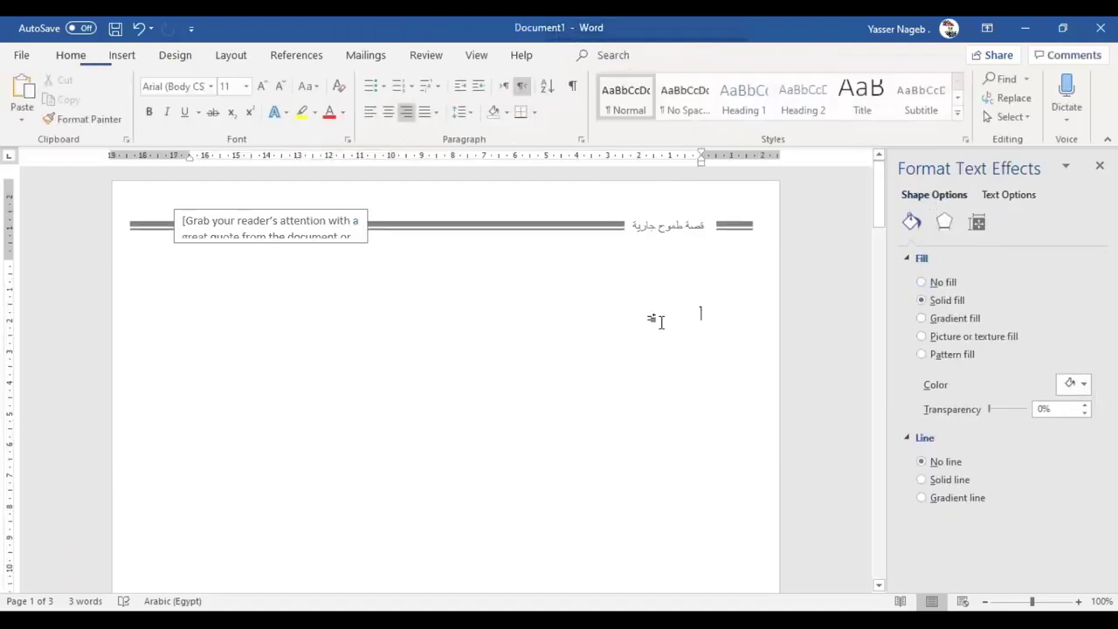
- Bold the Arabic header title and select the unused left placeholder text box
double_click(688, 233)
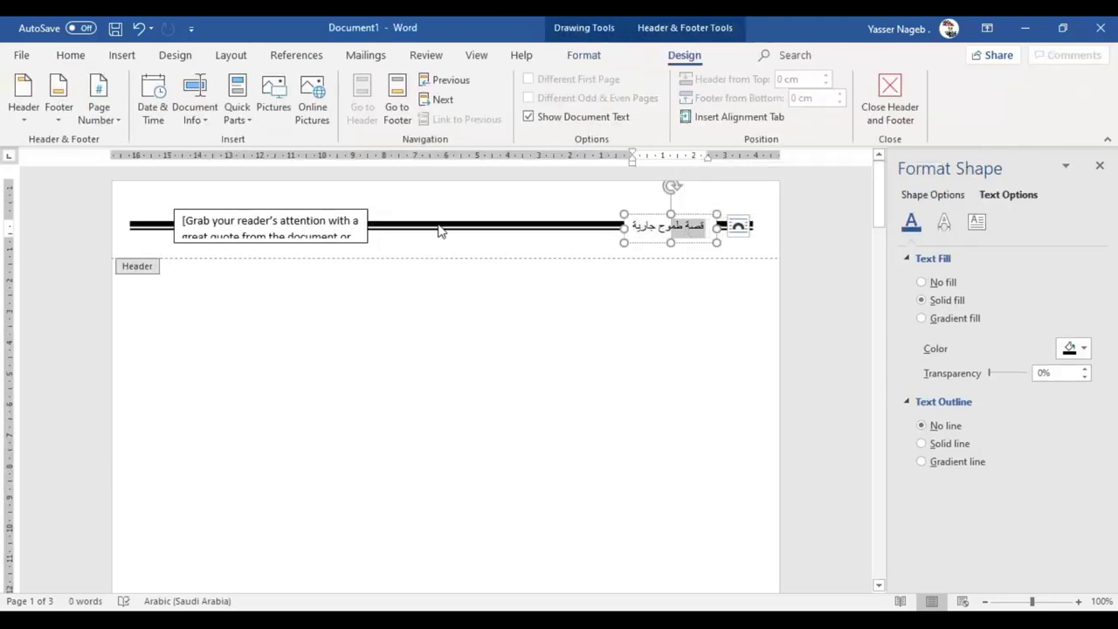
left_click(83, 61)
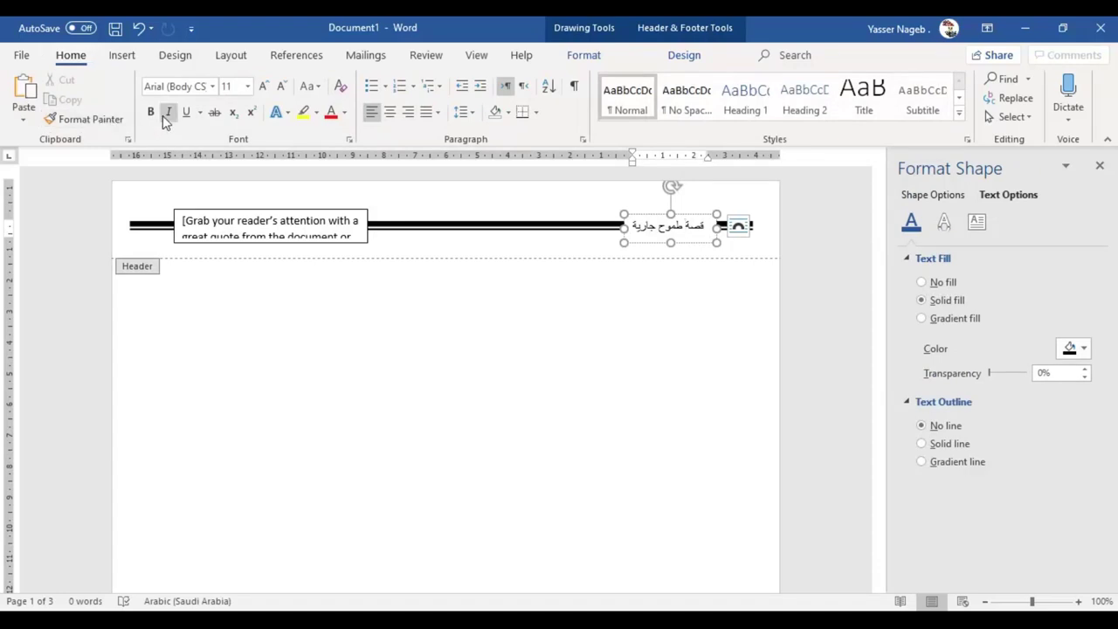
triple_click(662, 227)
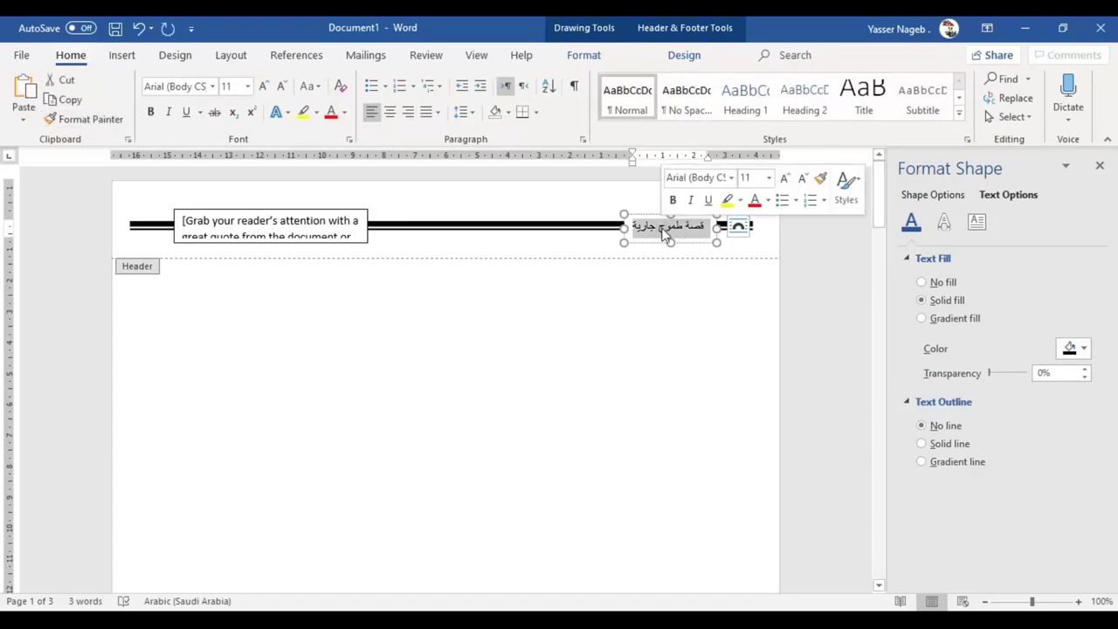
left_click(151, 112)
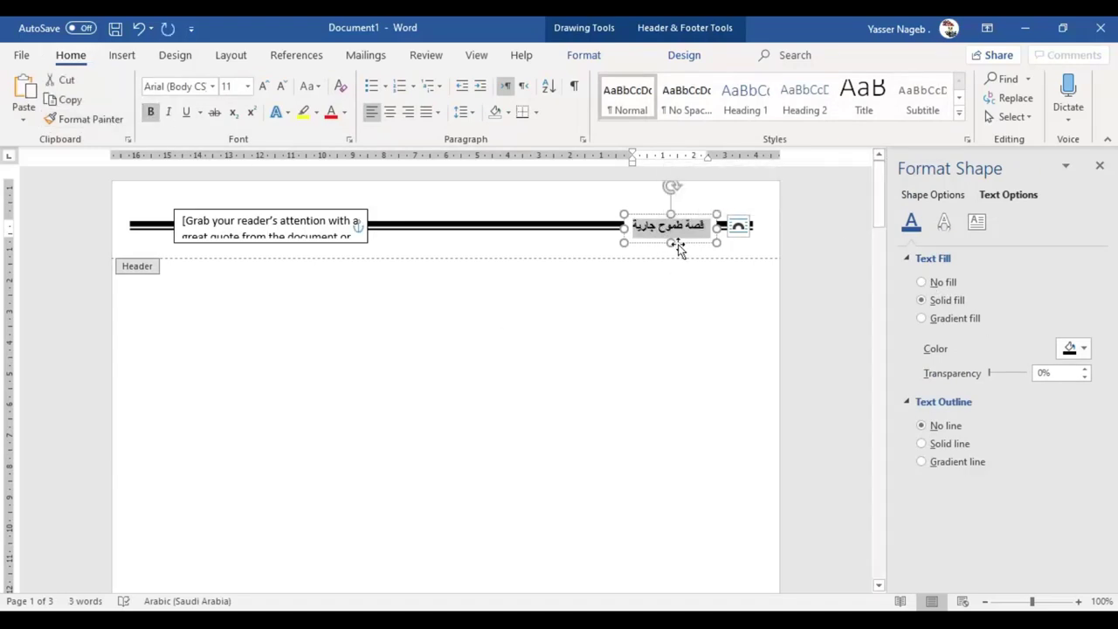
left_click(316, 224)
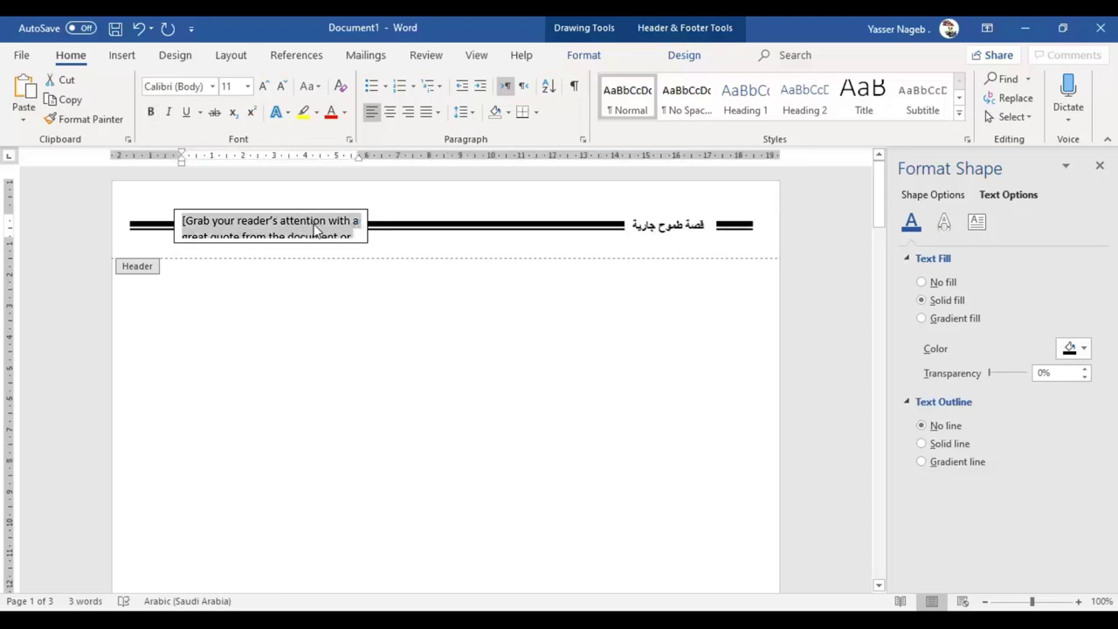
left_click(324, 212)
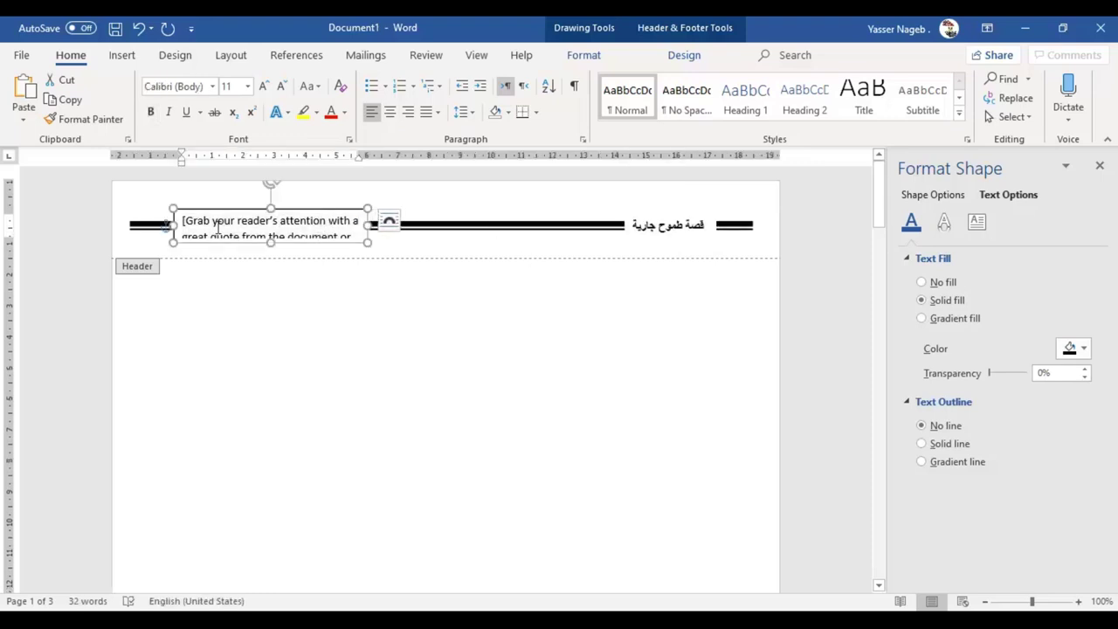
- Delete the unused left box and copy the Arabic title box to the line's left end
key("Delete")
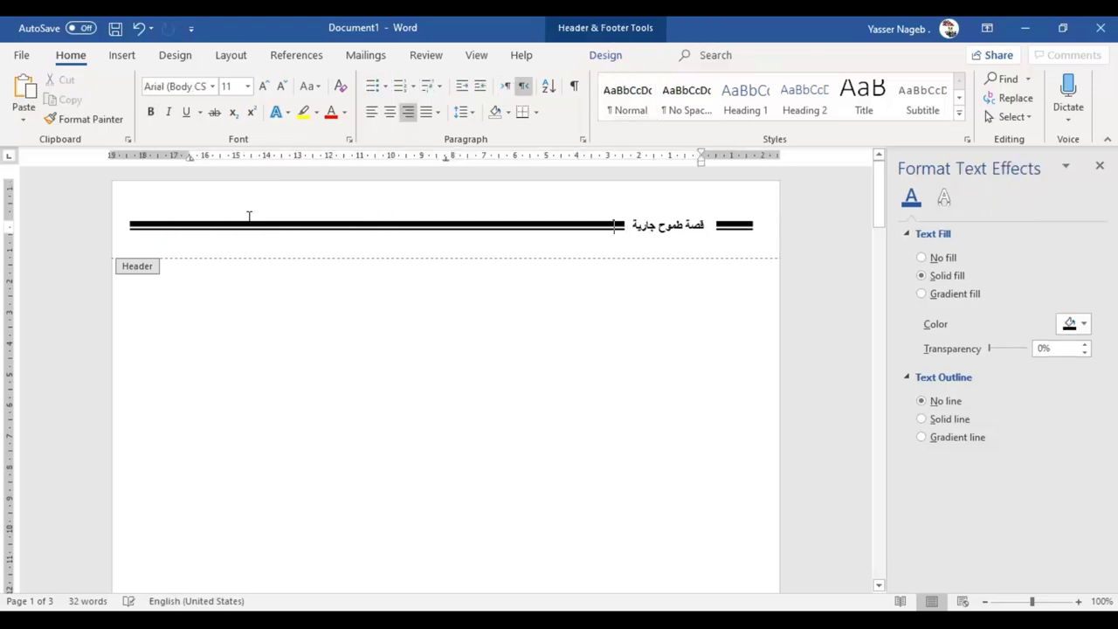
left_click(692, 231)
left_click_drag(690, 214, 263, 207)
left_click(312, 238)
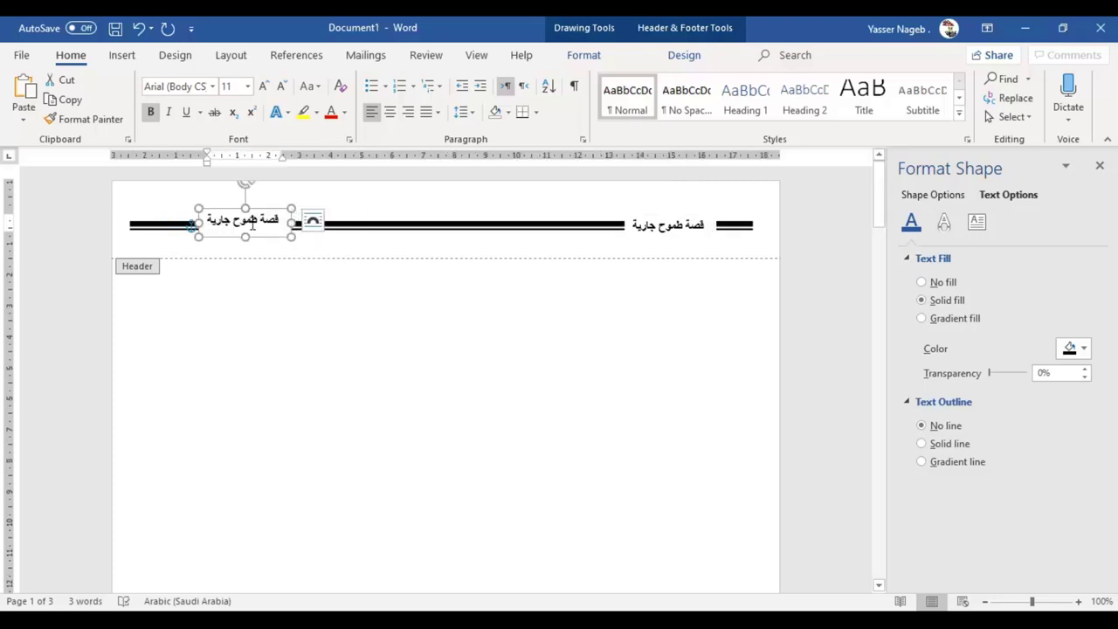
- Retype the copy as 'الفصل الأول', fit it onto the line, and close the header
triple_click(265, 220)
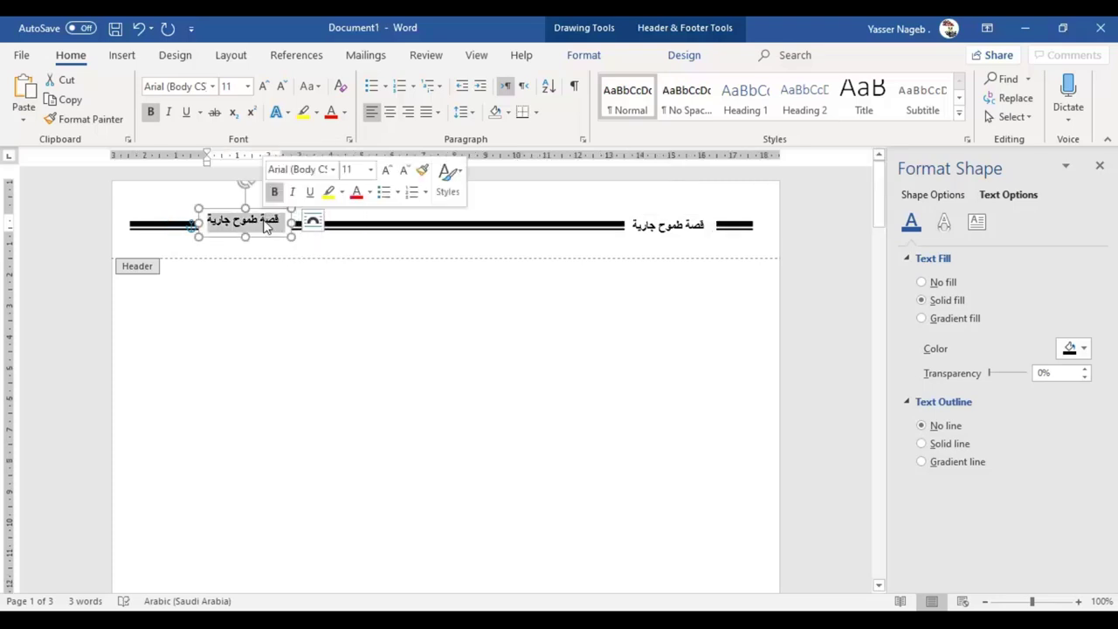
type("الفص")
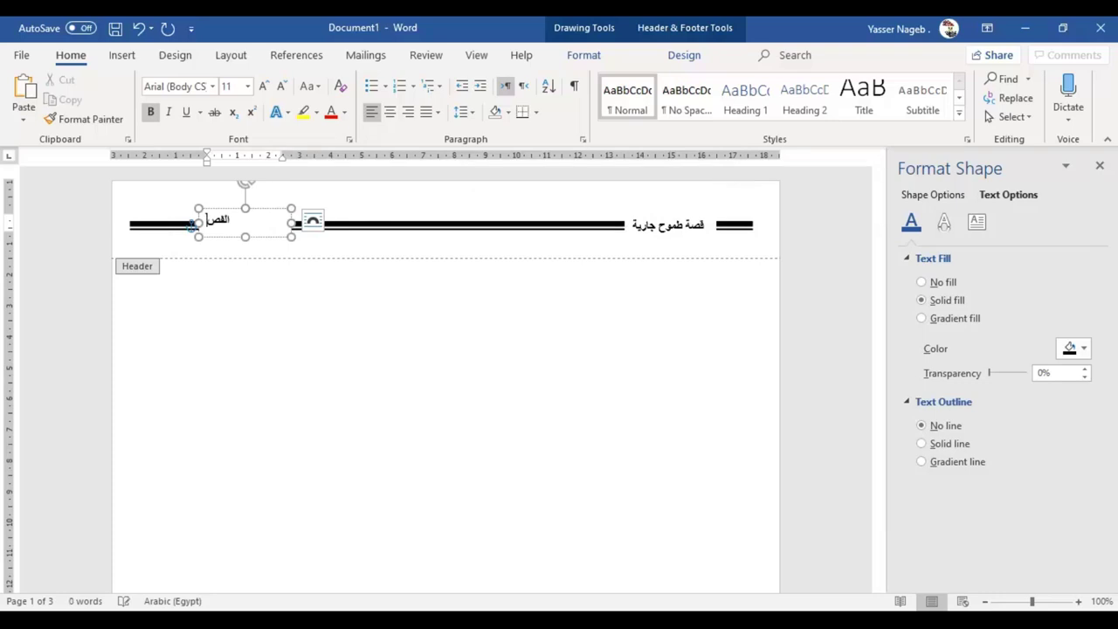
type(" الأ")
type("أول")
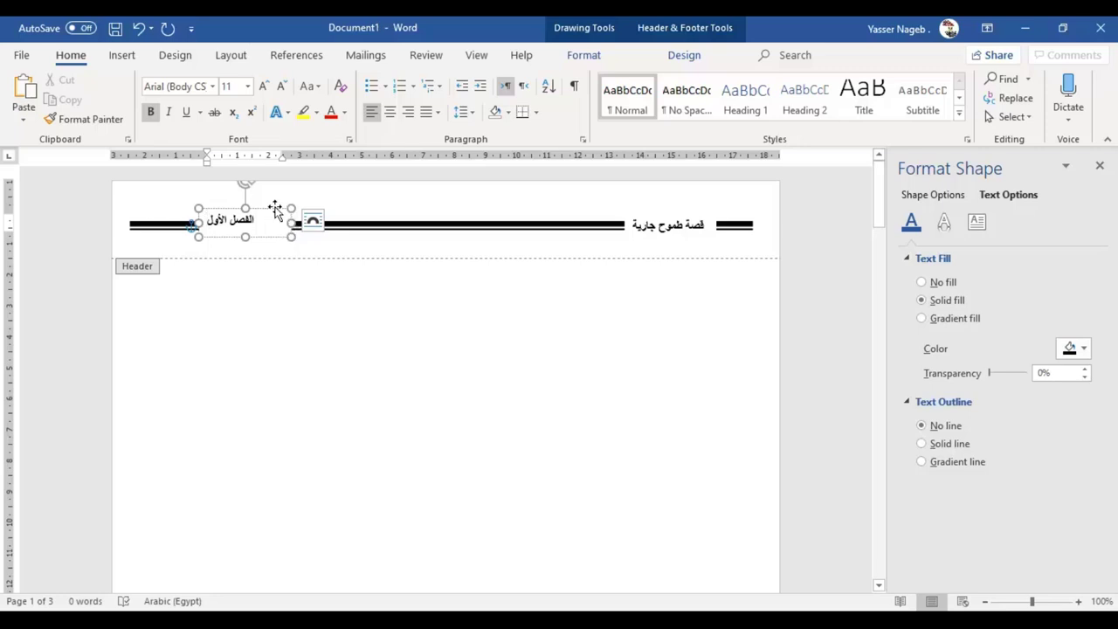
left_click_drag(273, 210, 266, 215)
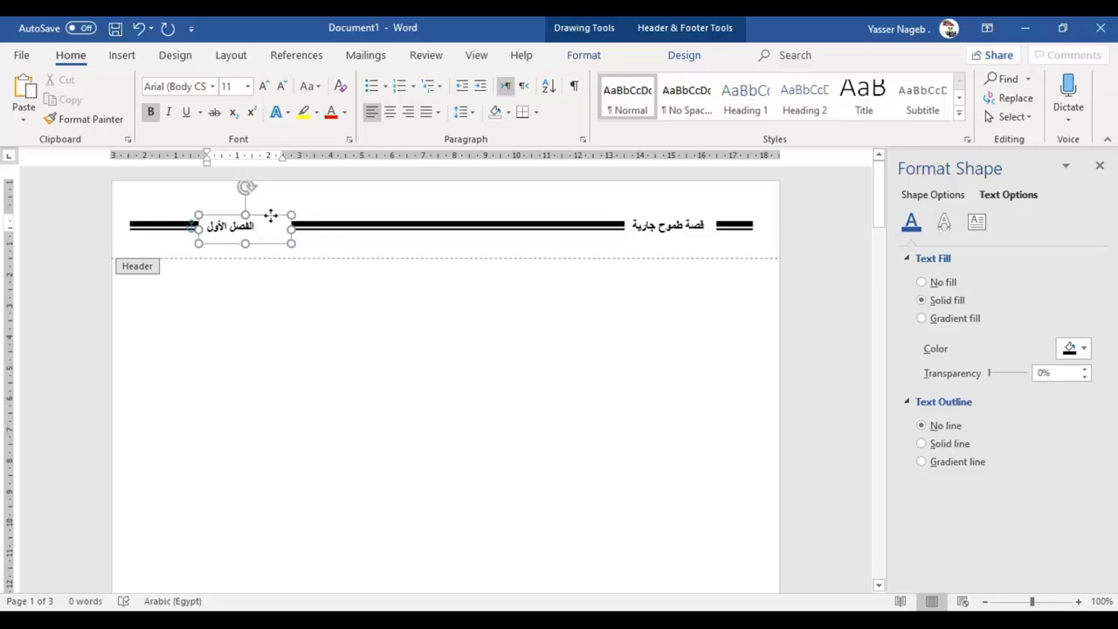
left_click_drag(286, 228, 264, 227)
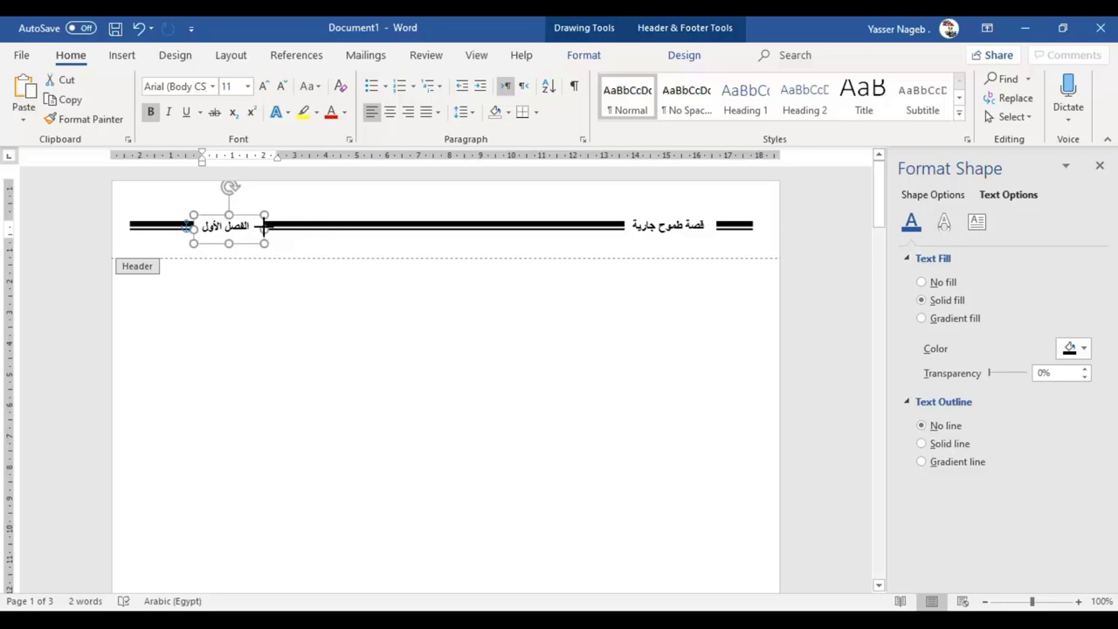
double_click(308, 339)
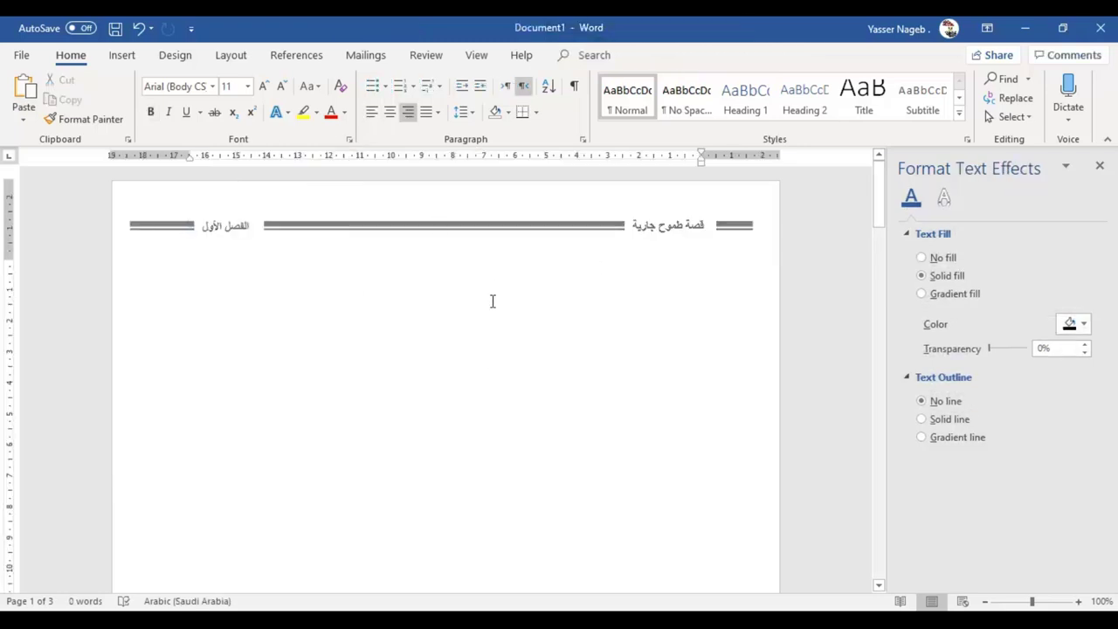
- Close header editing and the Format Text Effects pane
double_click(485, 230)
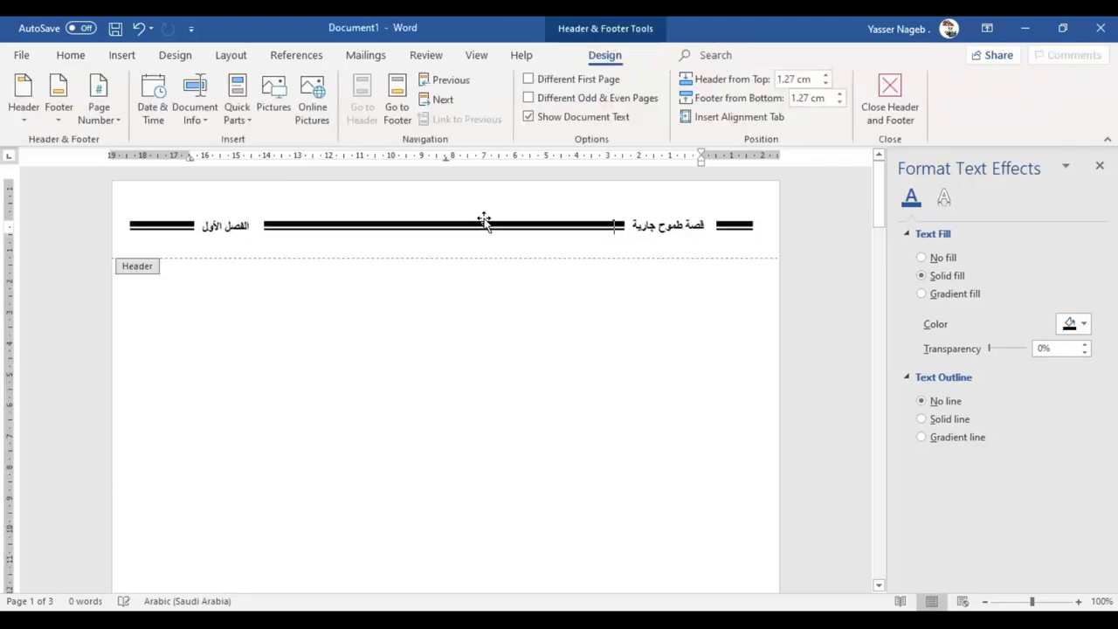
left_click(901, 117)
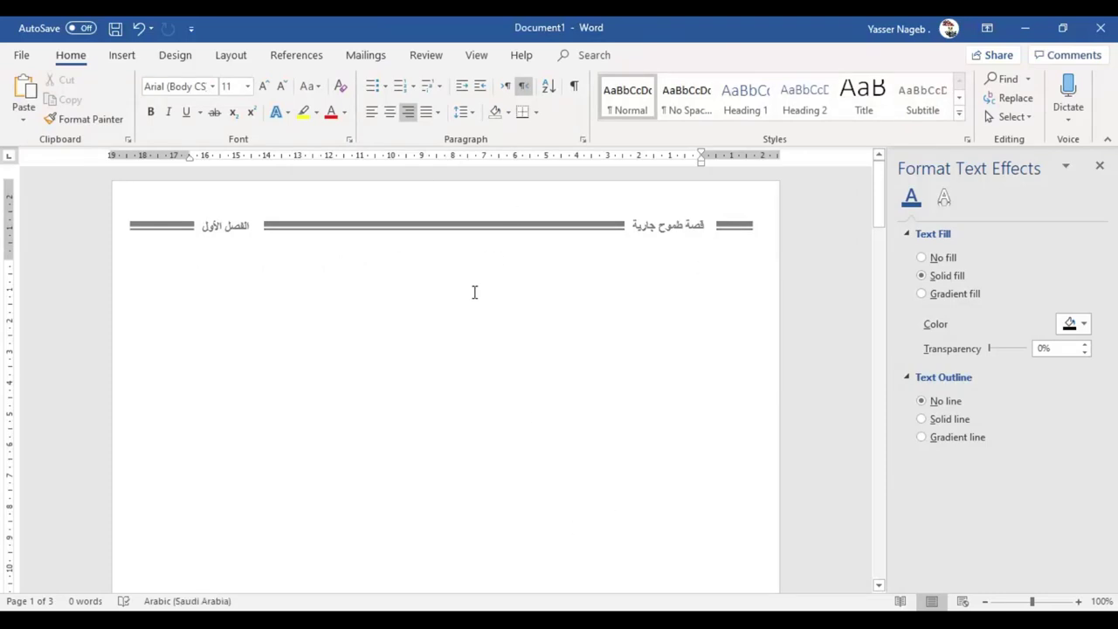
left_click(1100, 165)
- Scroll through pages 1–3 to check the chapter header on each page
scroll(346, 277, "down", 5)
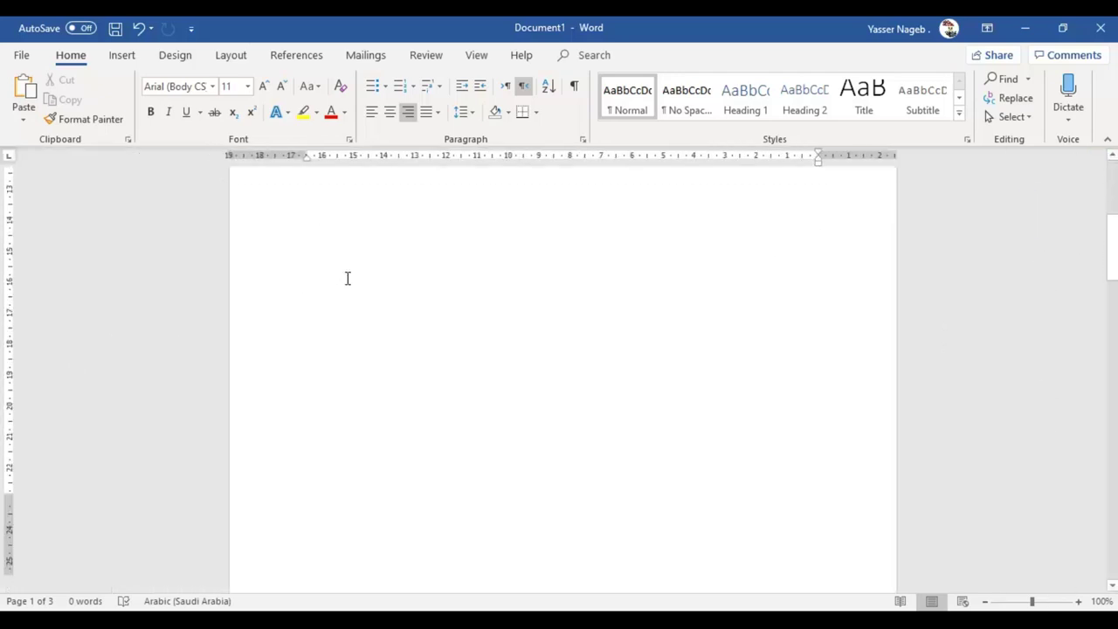
scroll(347, 278, "down", 5)
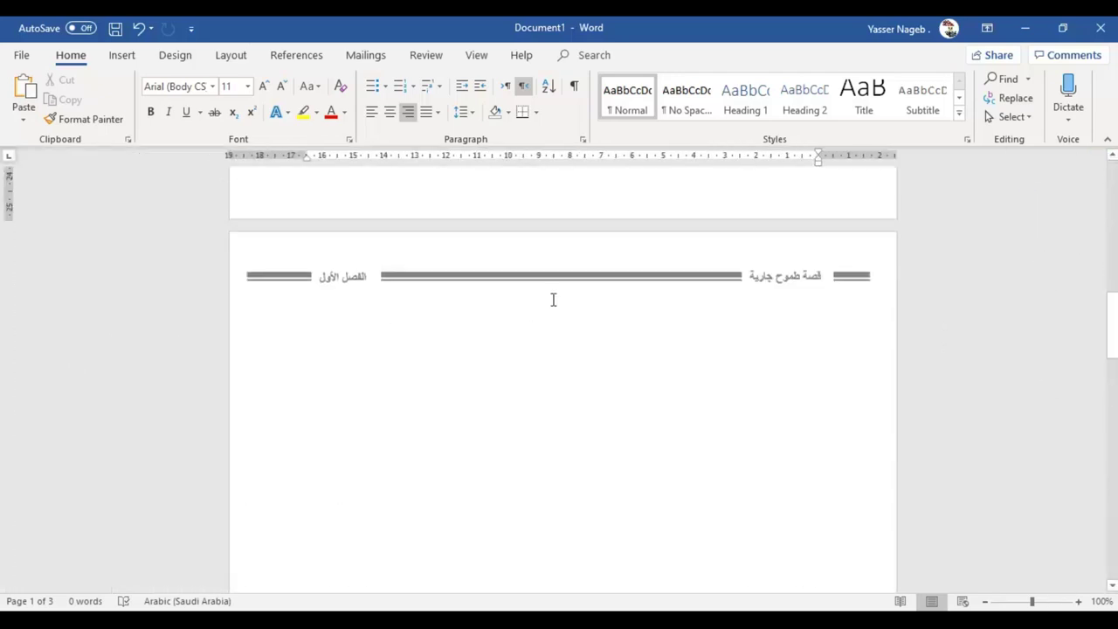
scroll(553, 299, "down", 2)
scroll(582, 309, "down", 10)
scroll(579, 309, "down", 8)
scroll(543, 365, "down", 1)
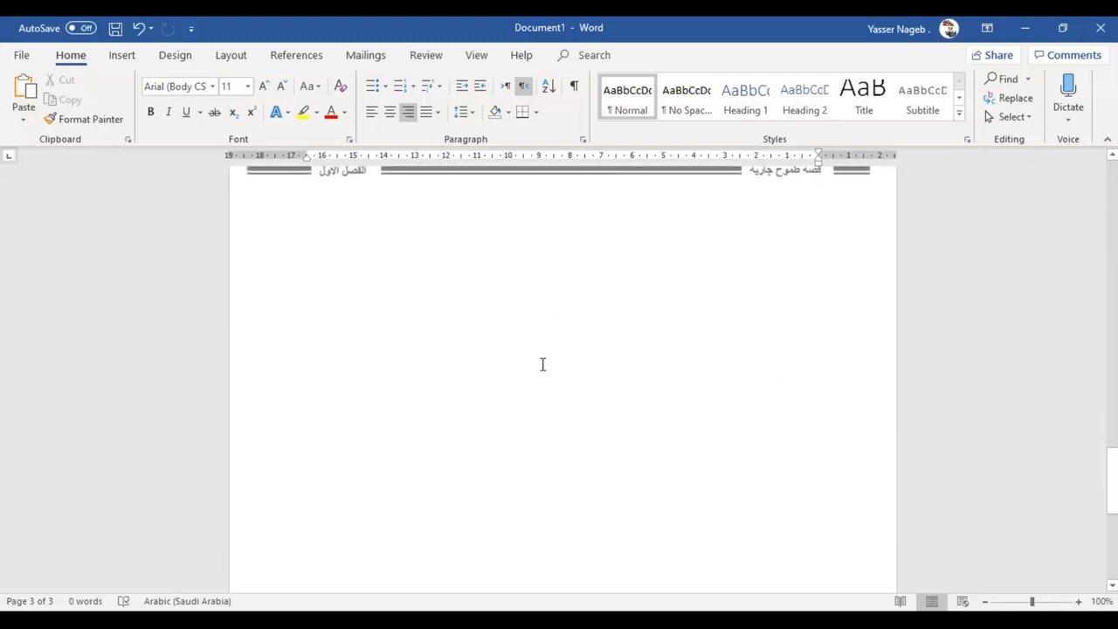
scroll(543, 365, "up", 2)
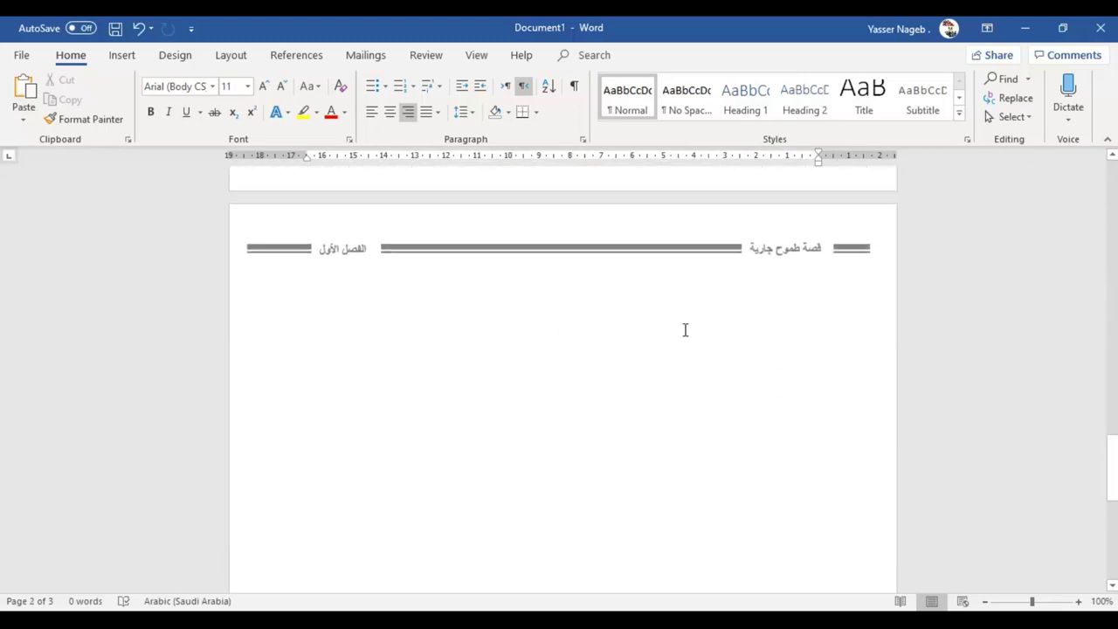
scroll(649, 358, "up", 6)
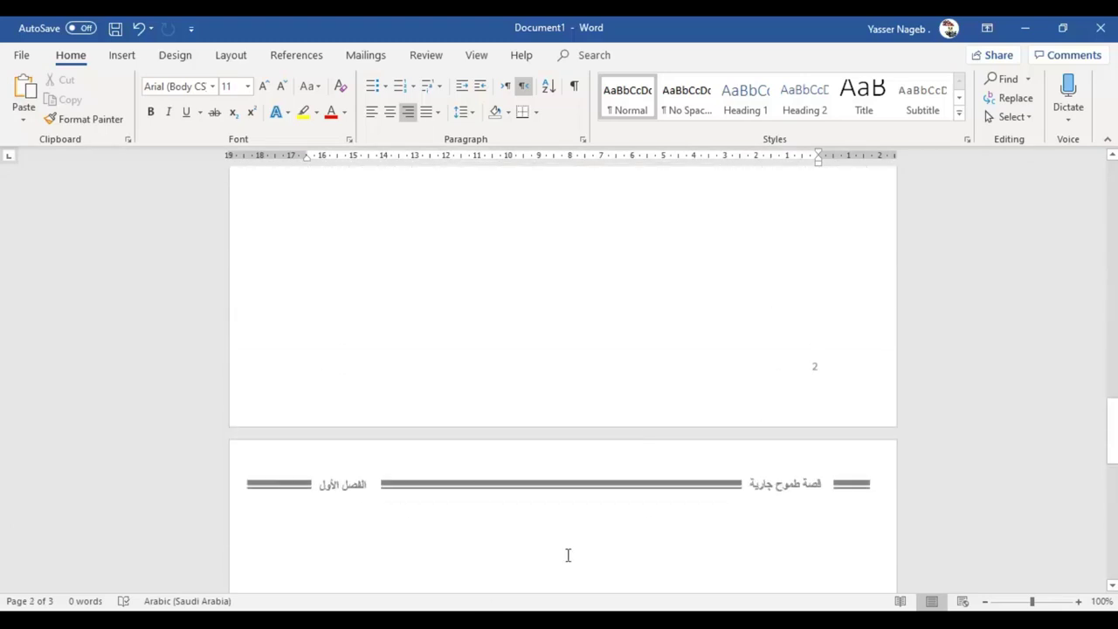
scroll(757, 387, "up", 12)
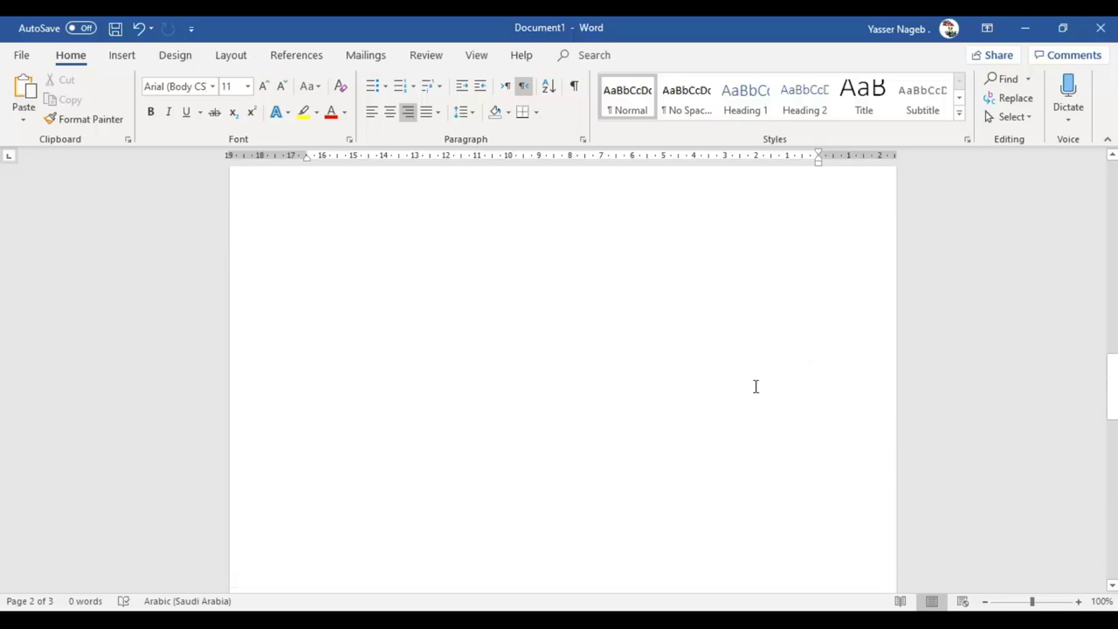
scroll(747, 385, "up", 12)
scroll(747, 384, "up", 1)
scroll(681, 437, "down", 1)
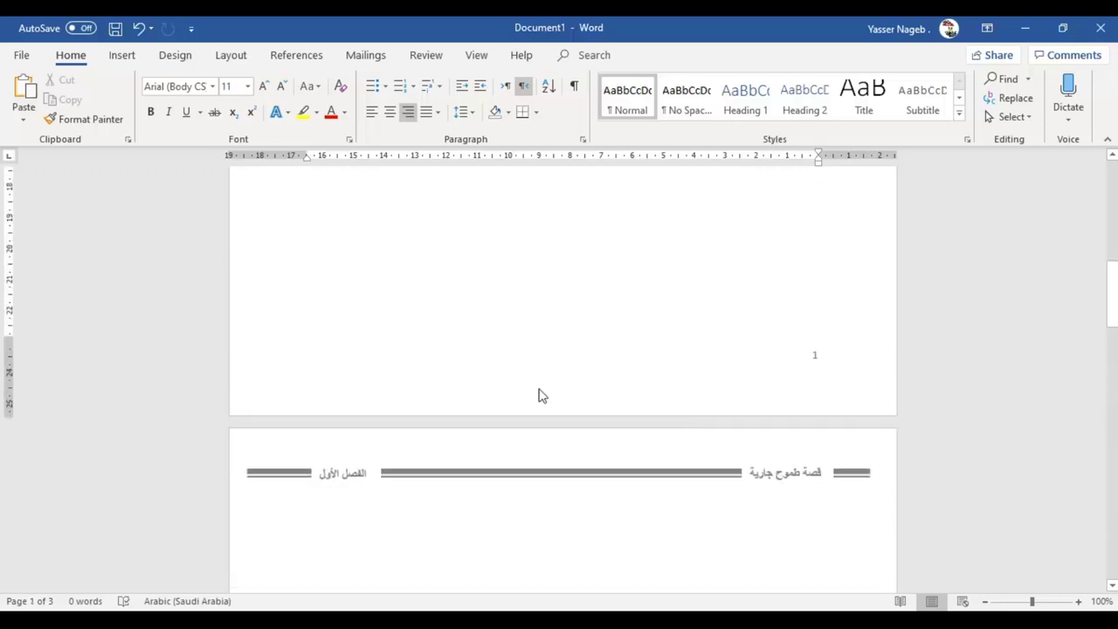
scroll(664, 441, "down", 1)
scroll(341, 458, "down", 1)
scroll(359, 458, "down", 3)
scroll(376, 454, "down", 4)
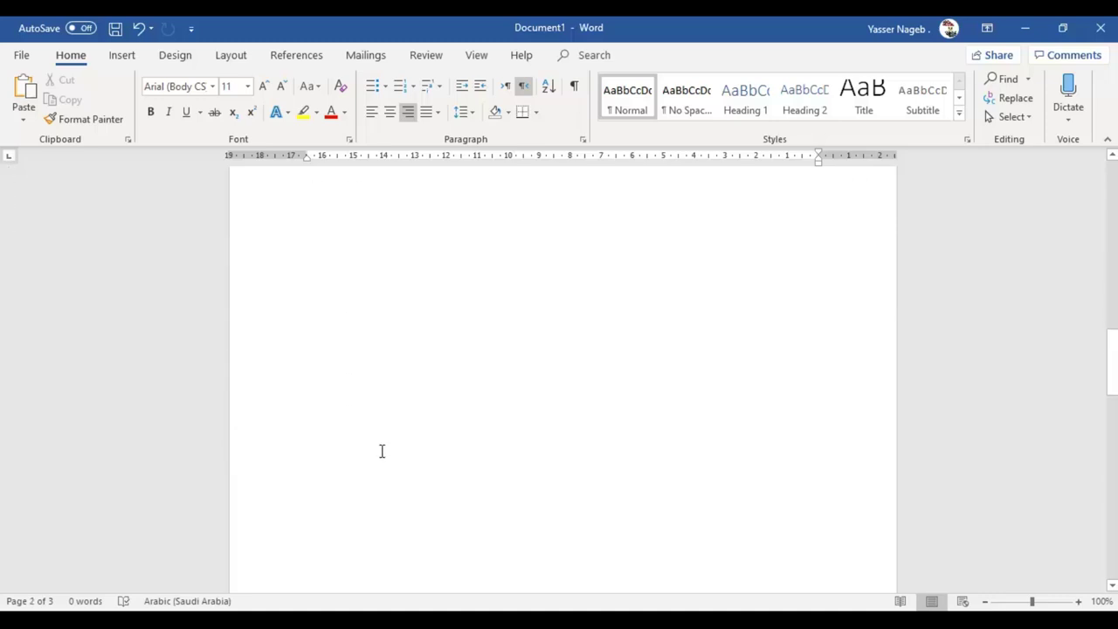
scroll(399, 451, "down", 3)
scroll(332, 419, "down", 5)
scroll(414, 382, "down", 1)
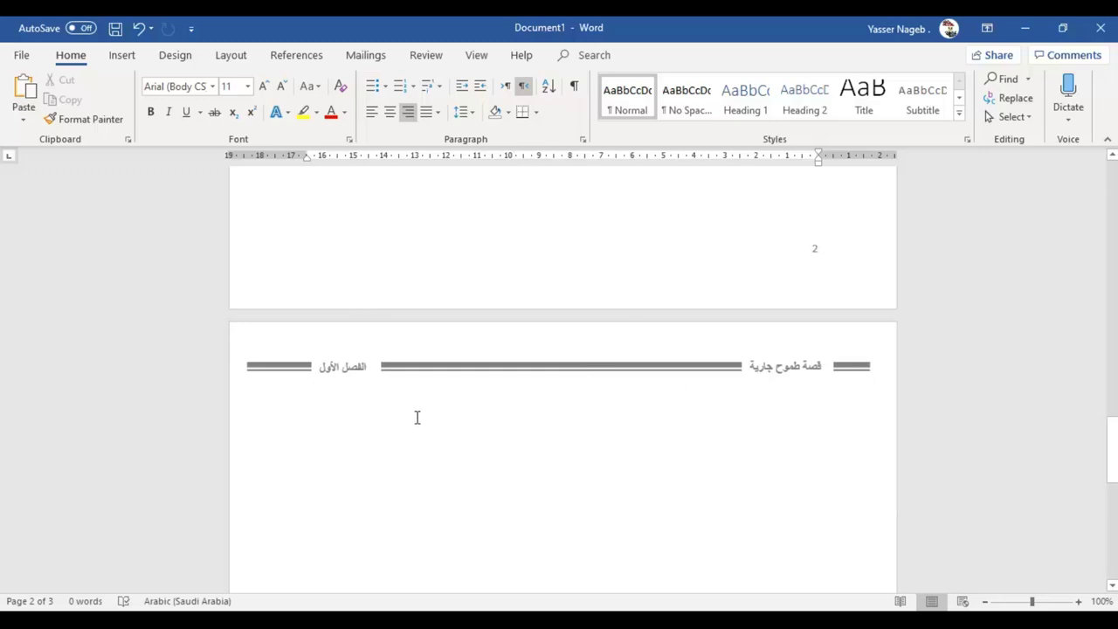
scroll(417, 418, "up", 5)
scroll(417, 418, "down", 2)
scroll(416, 413, "up", 2)
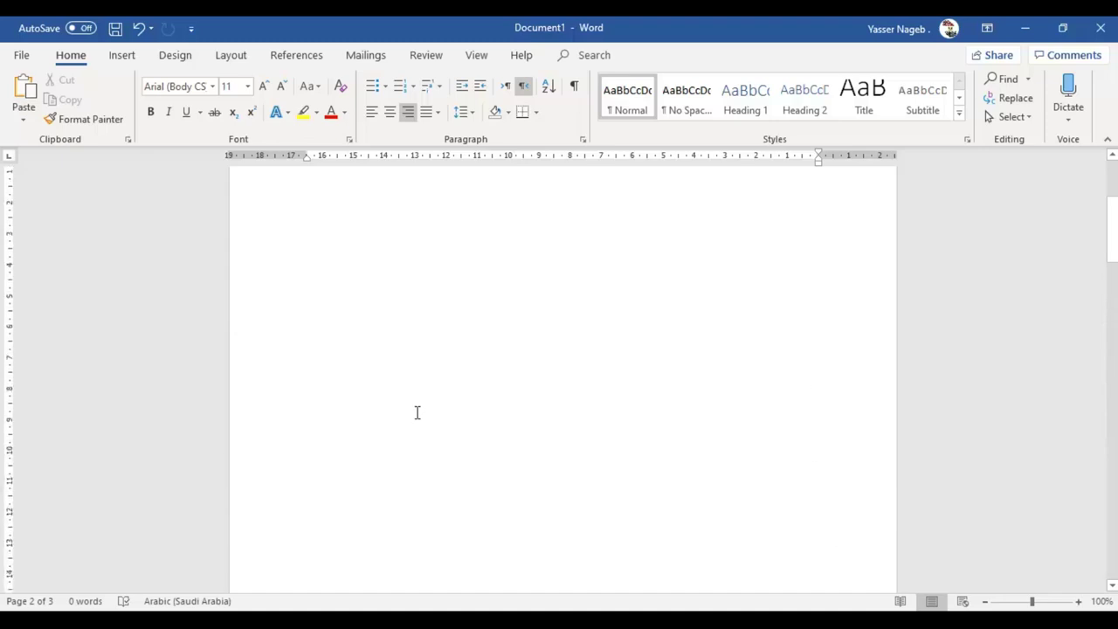
scroll(416, 412, "up", 1)
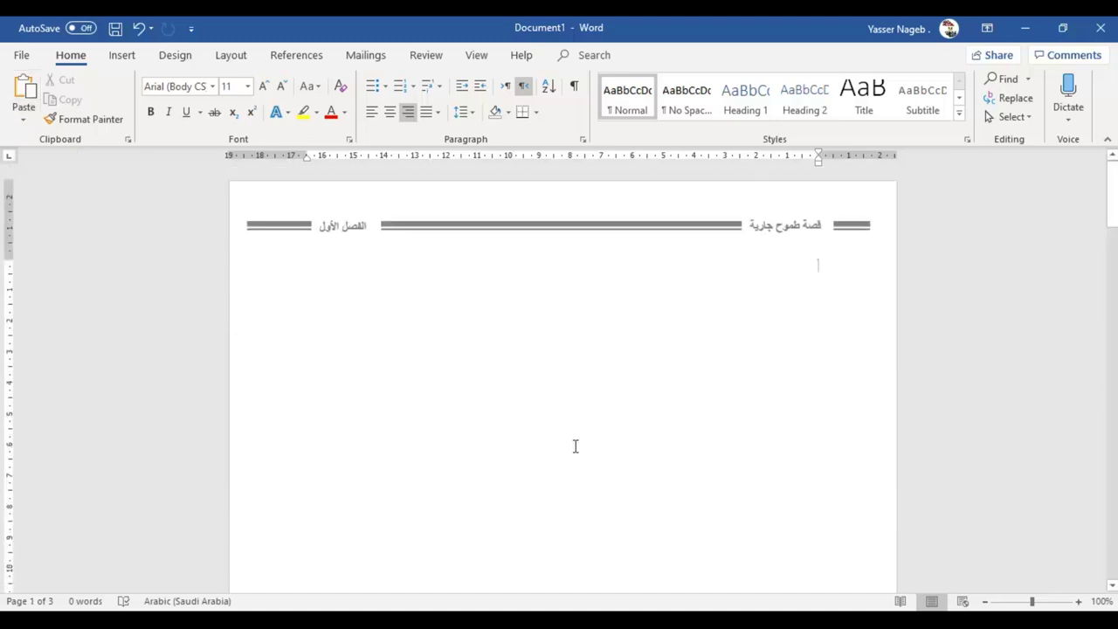
scroll(437, 472, "up", 3)
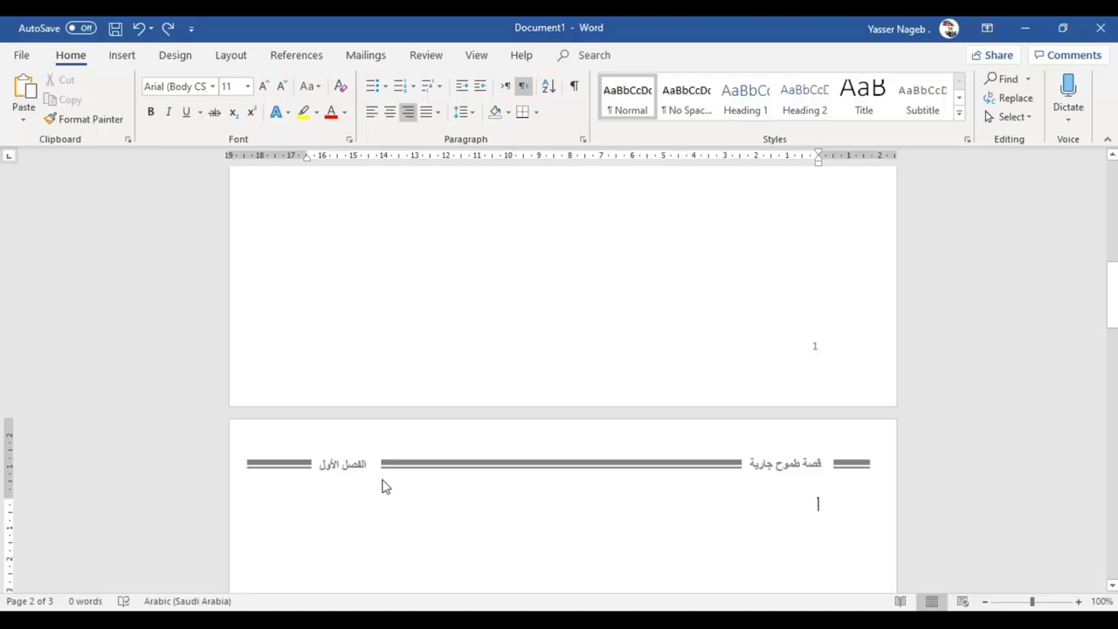
scroll(354, 503, "up", 4)
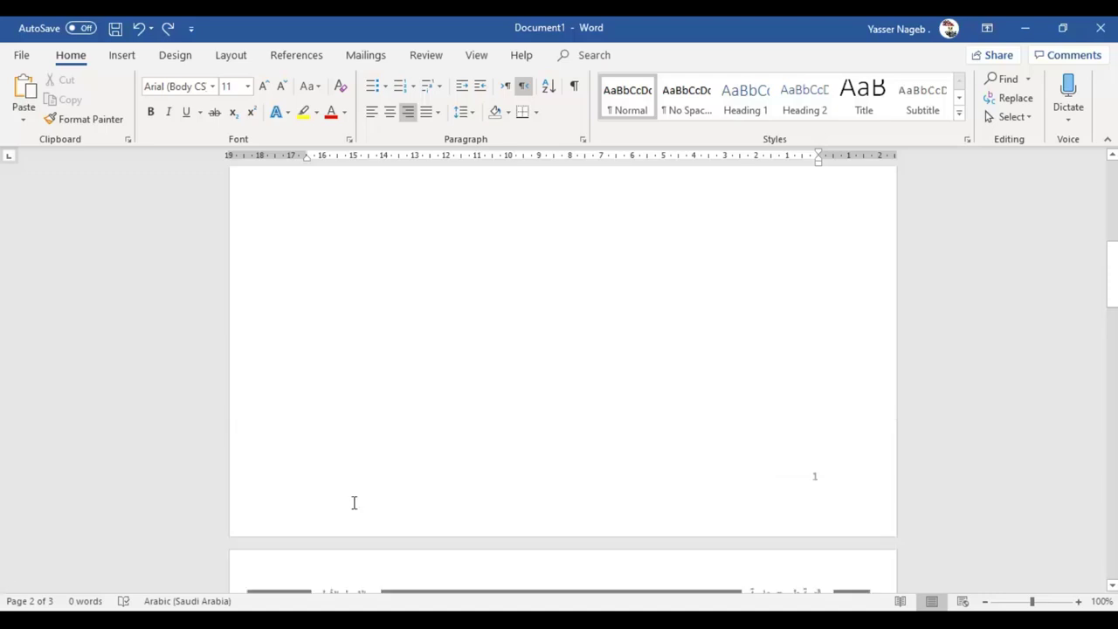
scroll(355, 505, "down", 4)
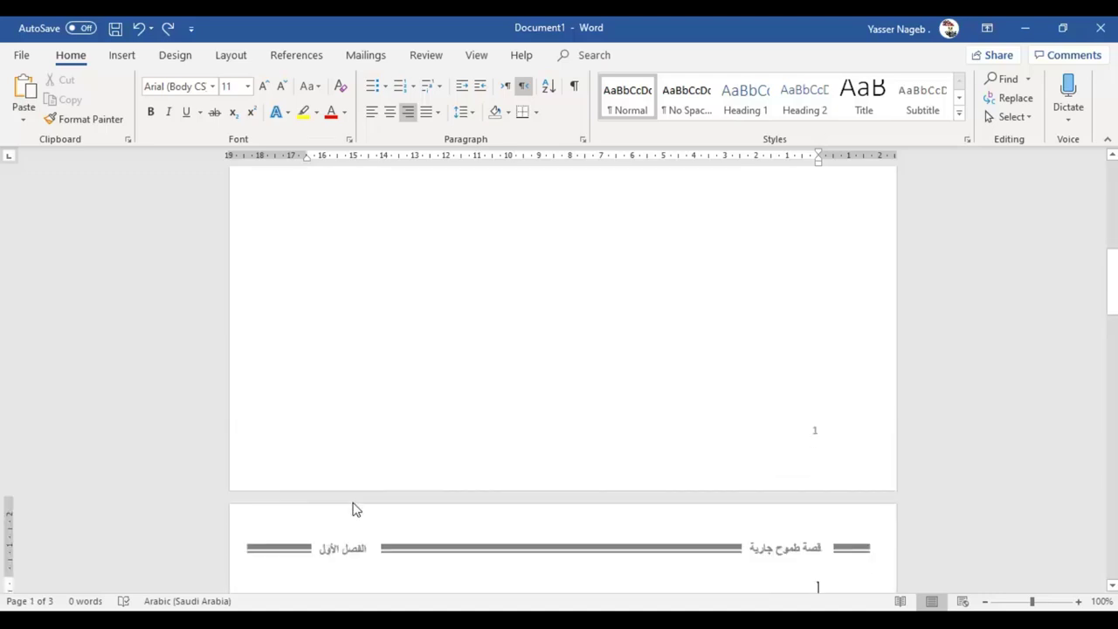
- Insert a Next Page section break from Layout > Breaks
left_click(241, 59)
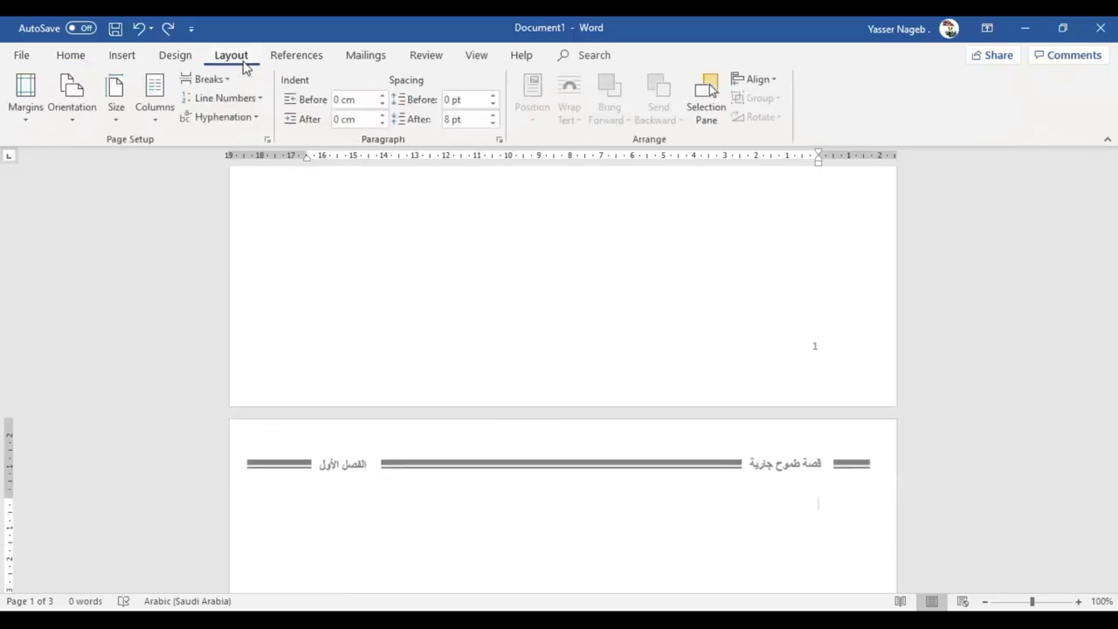
left_click(215, 83)
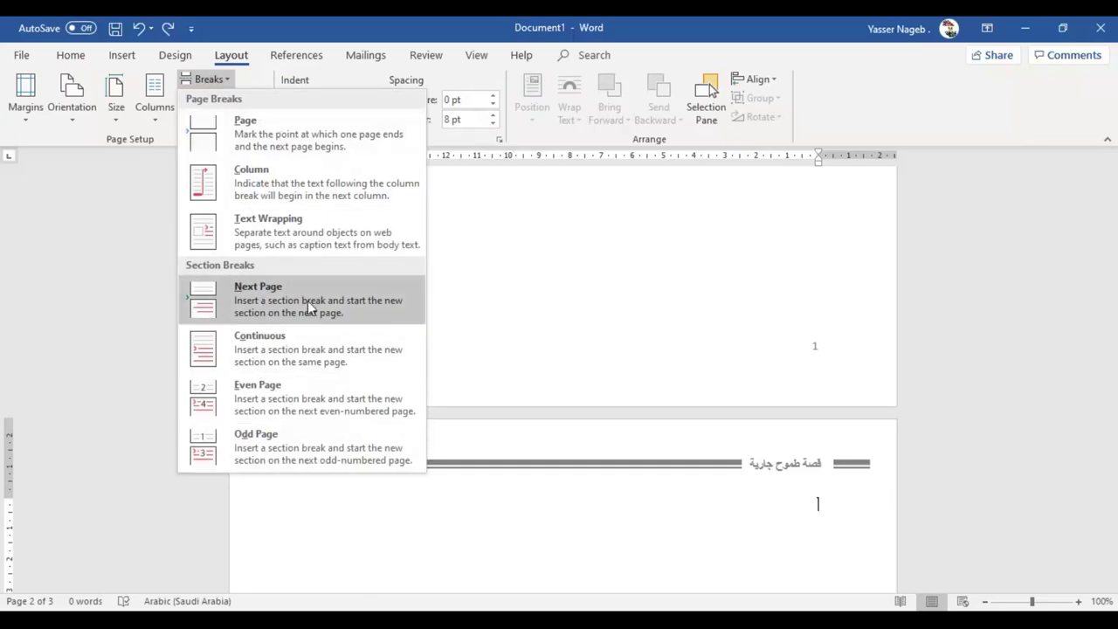
left_click(308, 300)
scroll(635, 486, "down", 2)
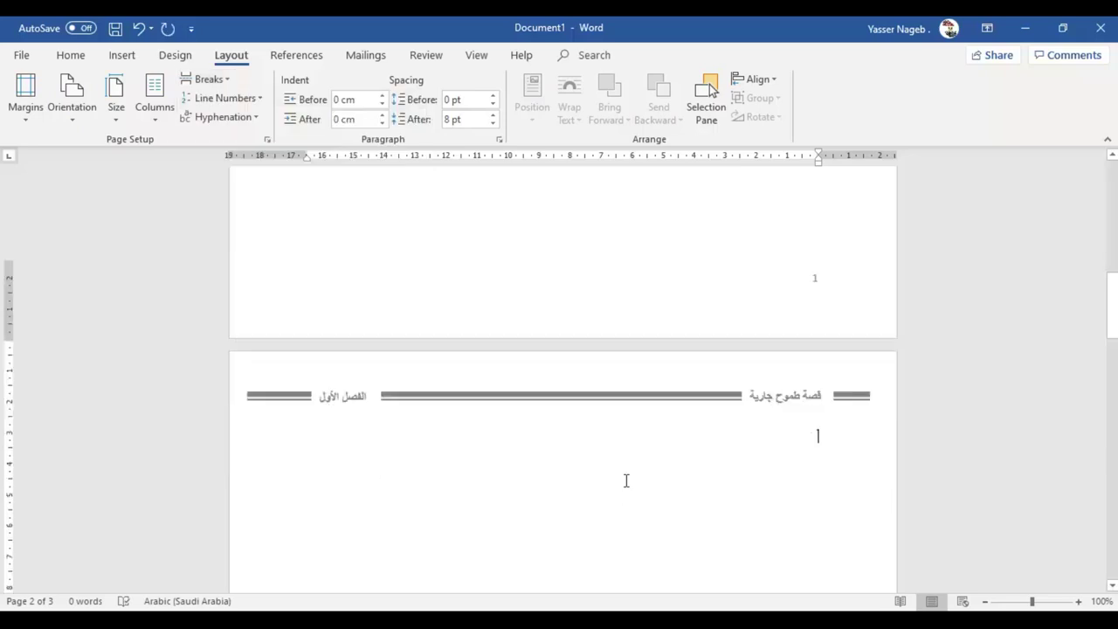
scroll(634, 482, "down", 5)
scroll(630, 483, "down", 5)
scroll(627, 481, "down", 3)
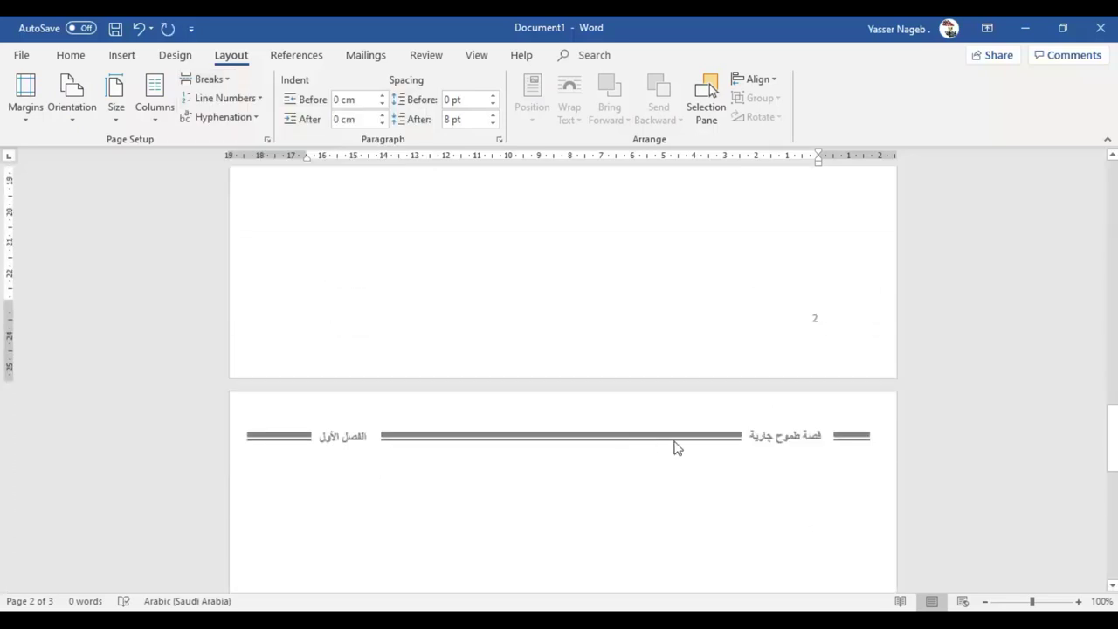
- Turn off Link to Previous for the section 2 header
double_click(734, 444)
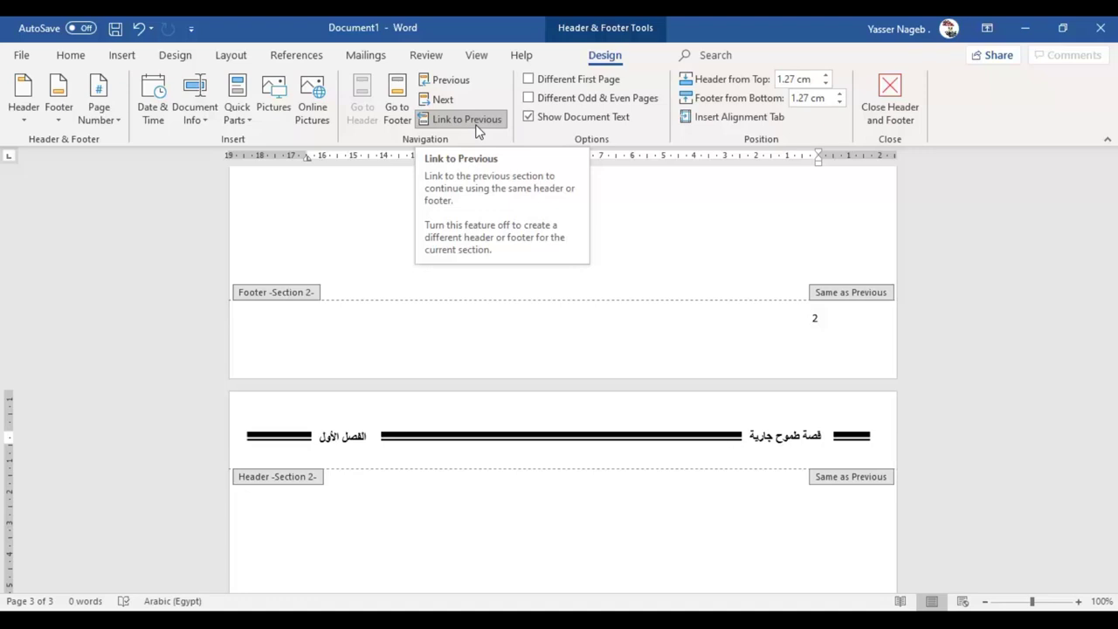
scroll(566, 320, "up", 10)
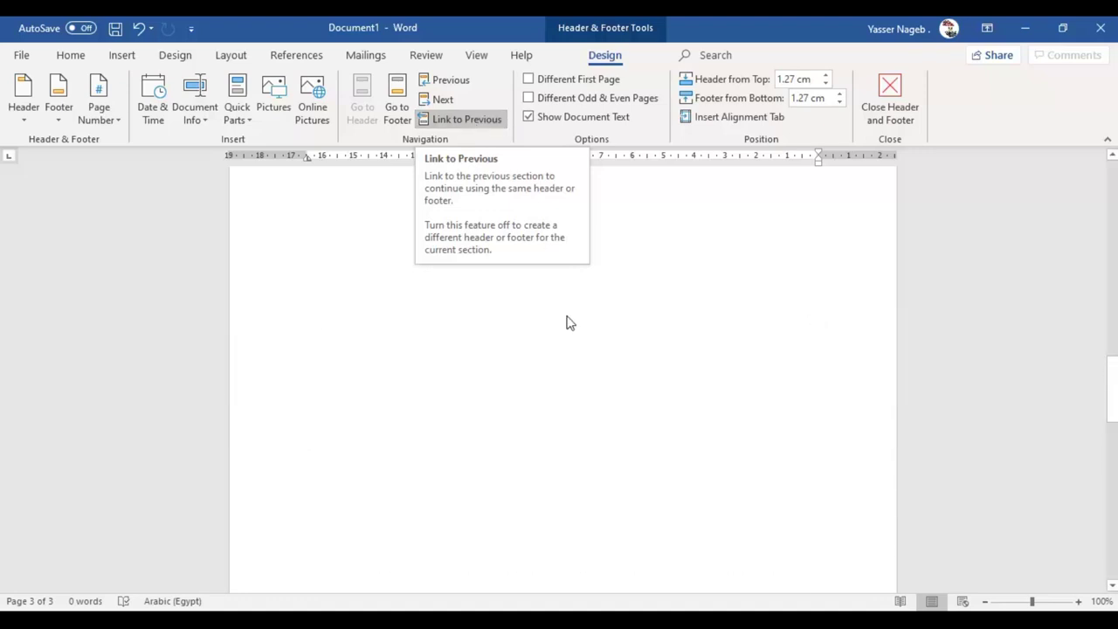
scroll(568, 318, "up", 8)
left_click(686, 425)
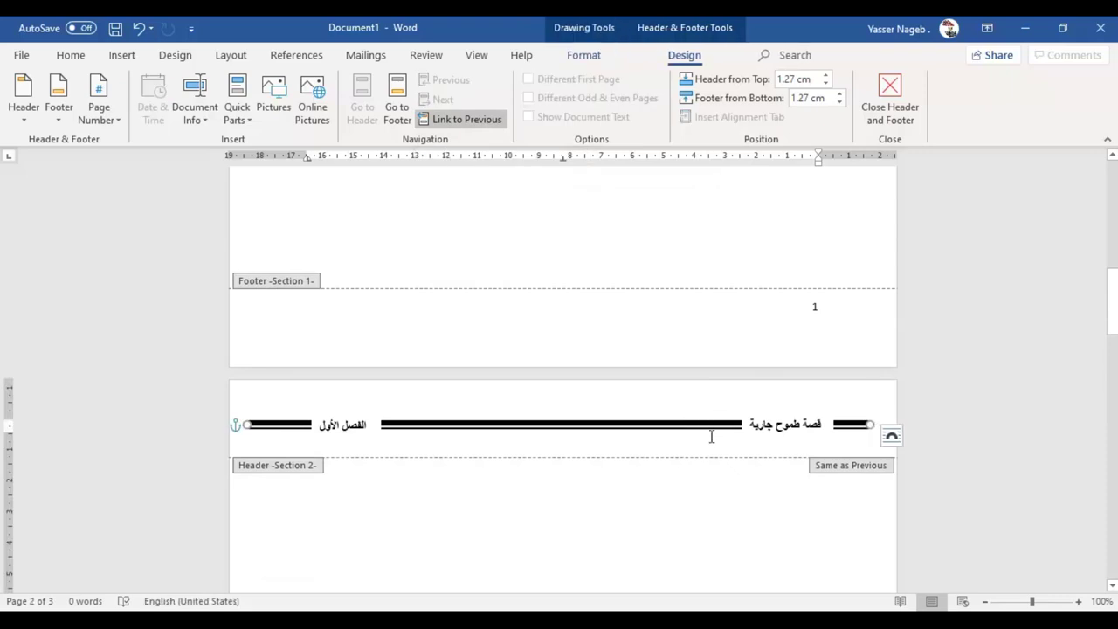
left_click(710, 444)
left_click(454, 120)
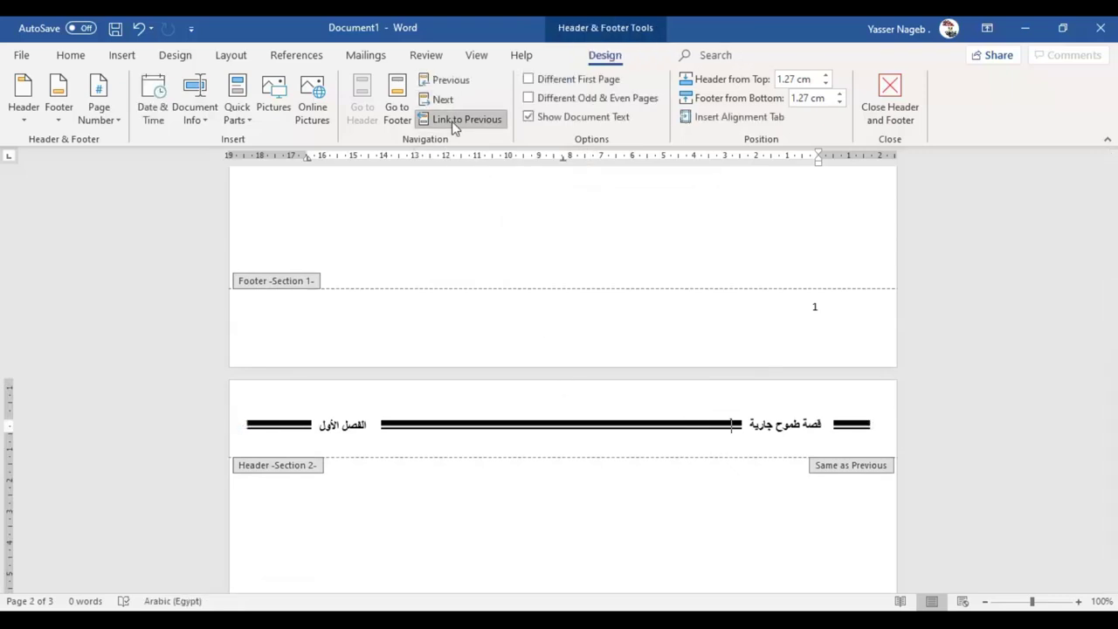
- Change section 2's chapter box text to 'الفصل الثاني'
scroll(444, 173, "down", 4)
scroll(411, 270, "up", 1)
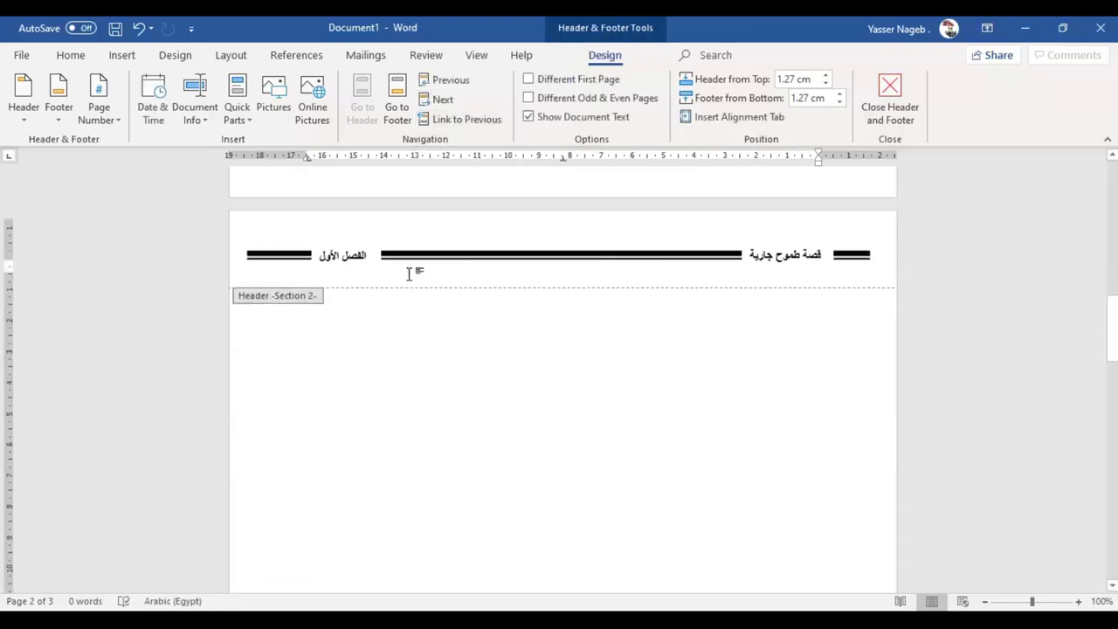
double_click(325, 264)
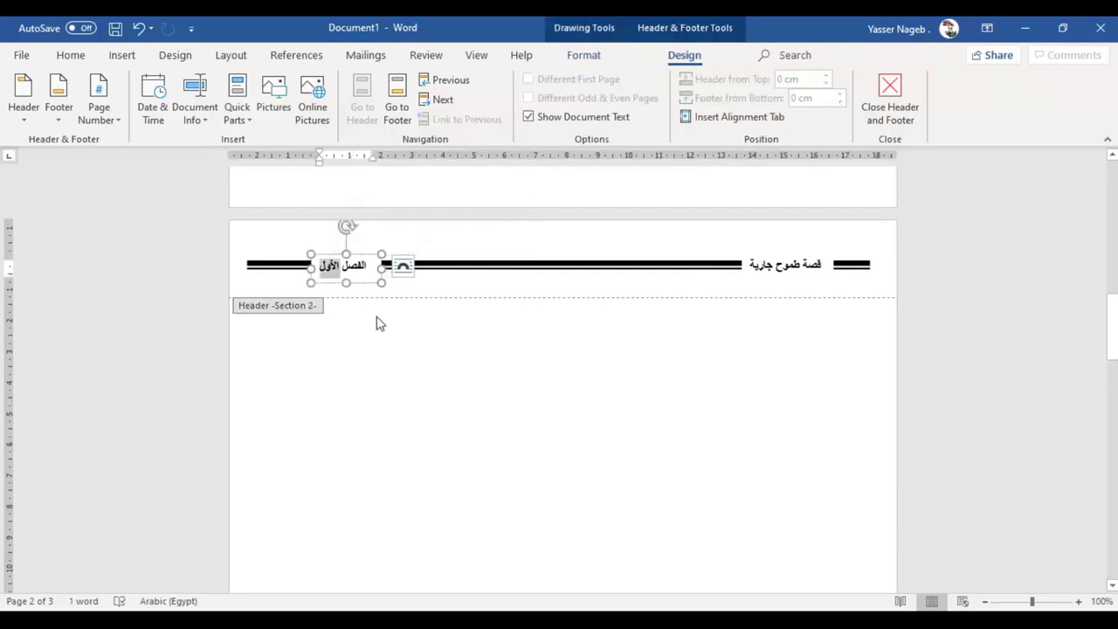
type("الثاني")
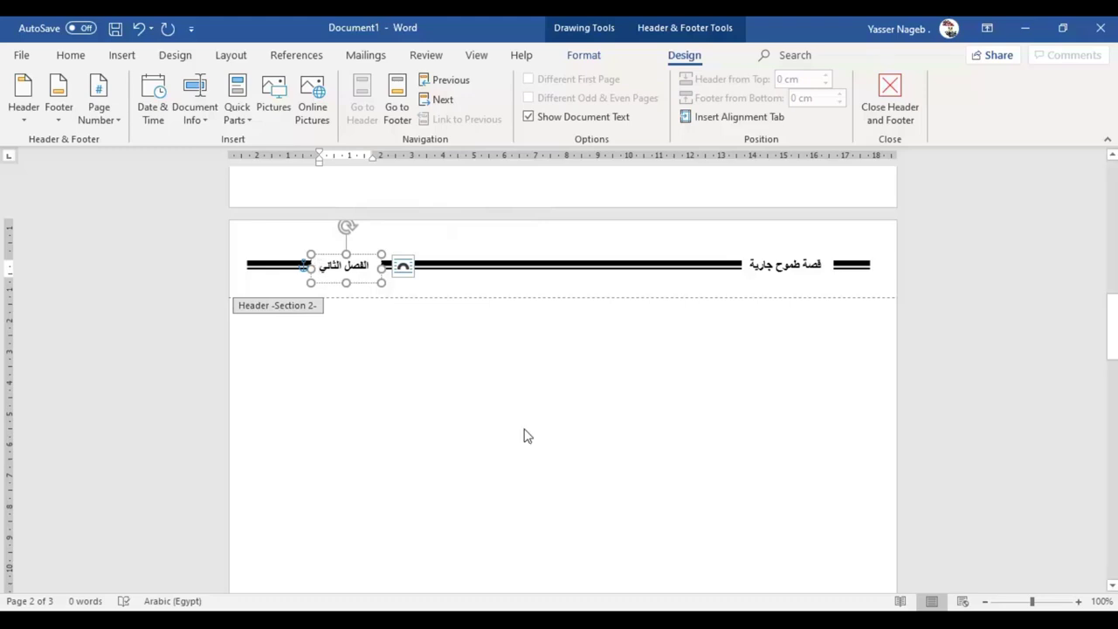
- Leave header editing and return to the document body
double_click(524, 432)
scroll(531, 434, "up", 4)
scroll(530, 434, "up", 5)
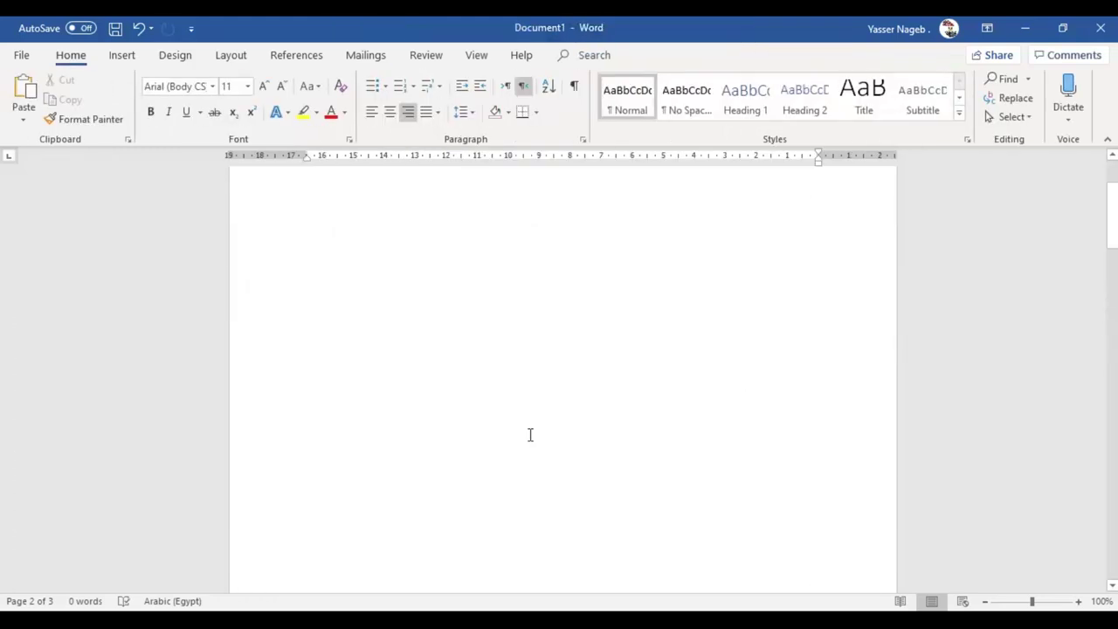
scroll(531, 434, "up", 1)
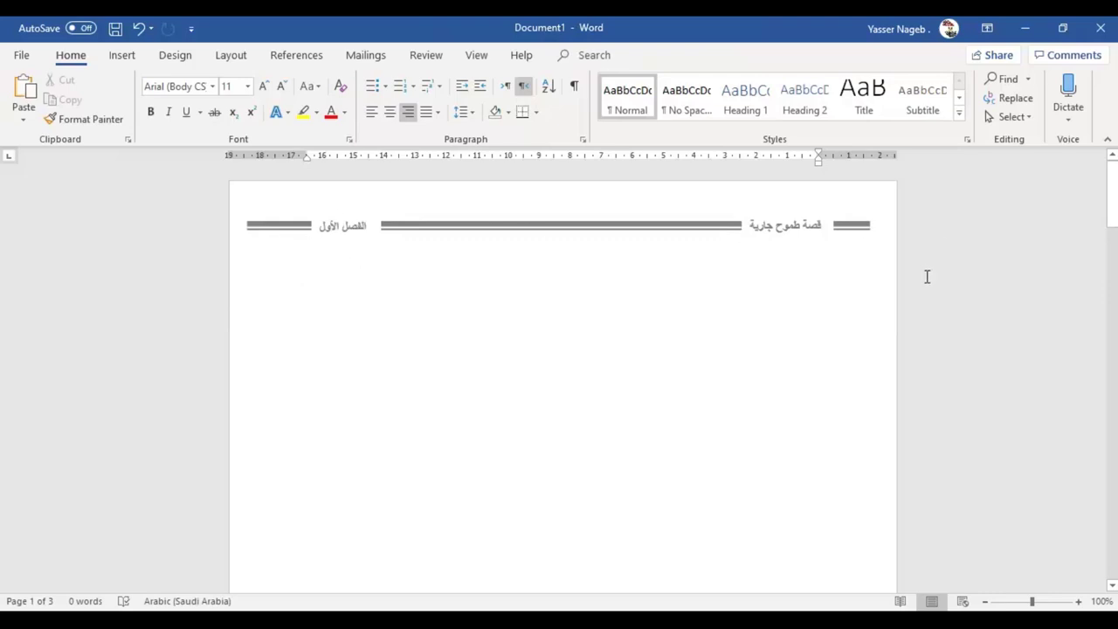
- Scroll to the end of page 3 and the top of page 4, headed الفصل الثاني
scroll(786, 252, "down", 1)
scroll(728, 258, "down", 4)
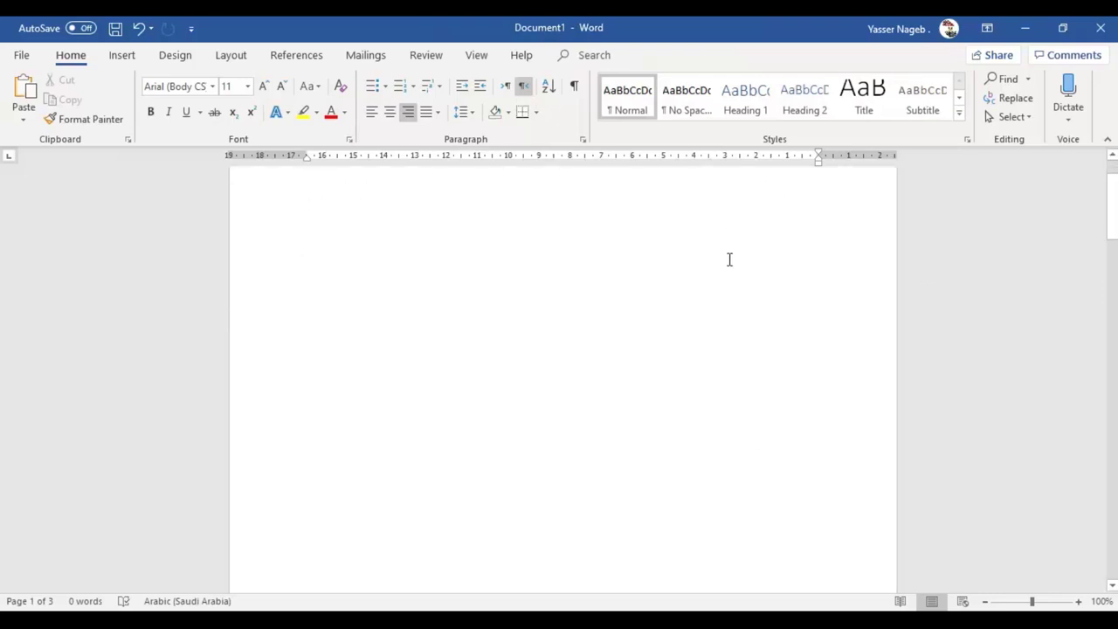
scroll(729, 258, "down", 3)
scroll(612, 297, "down", 2)
scroll(467, 340, "down", 6)
scroll(466, 340, "down", 12)
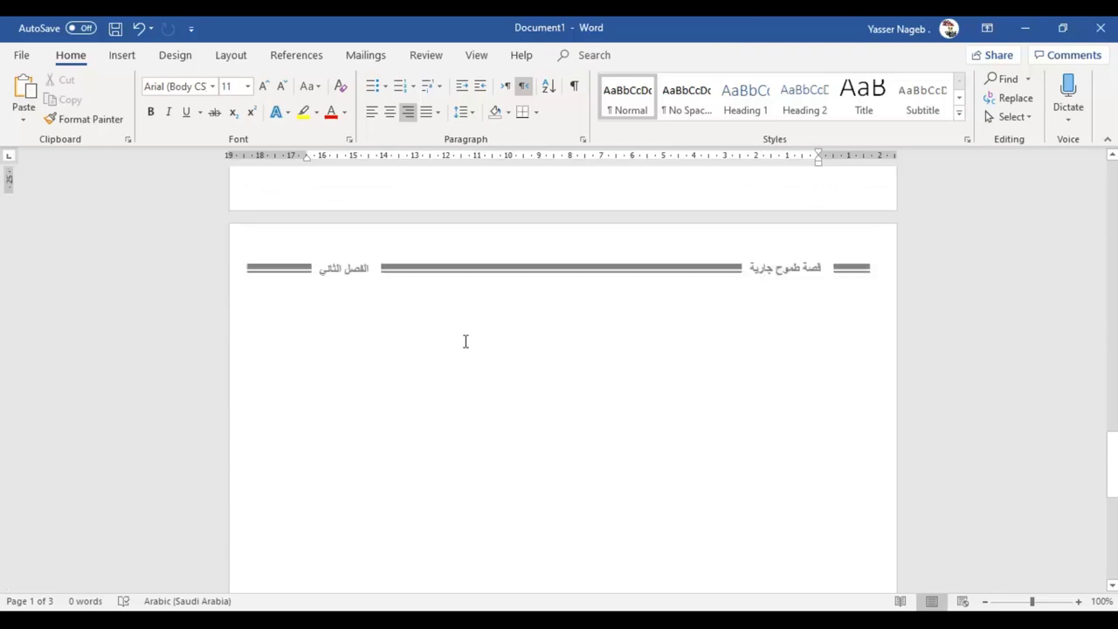
scroll(432, 384, "up", 3)
scroll(452, 318, "up", 2)
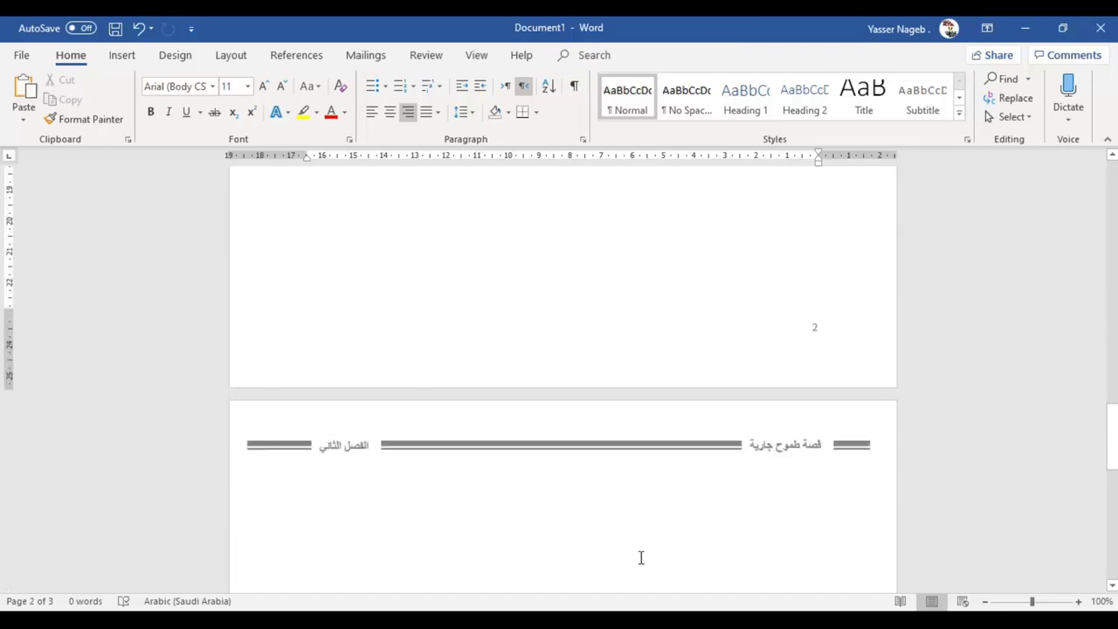
scroll(705, 392, "down", 7)
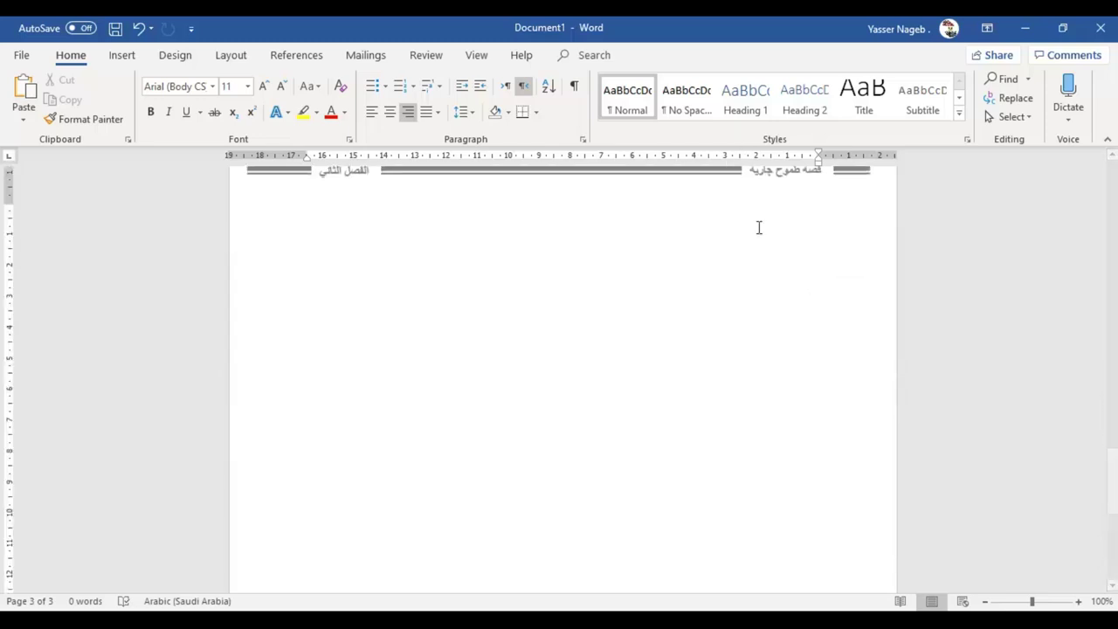
scroll(709, 332, "down", 10)
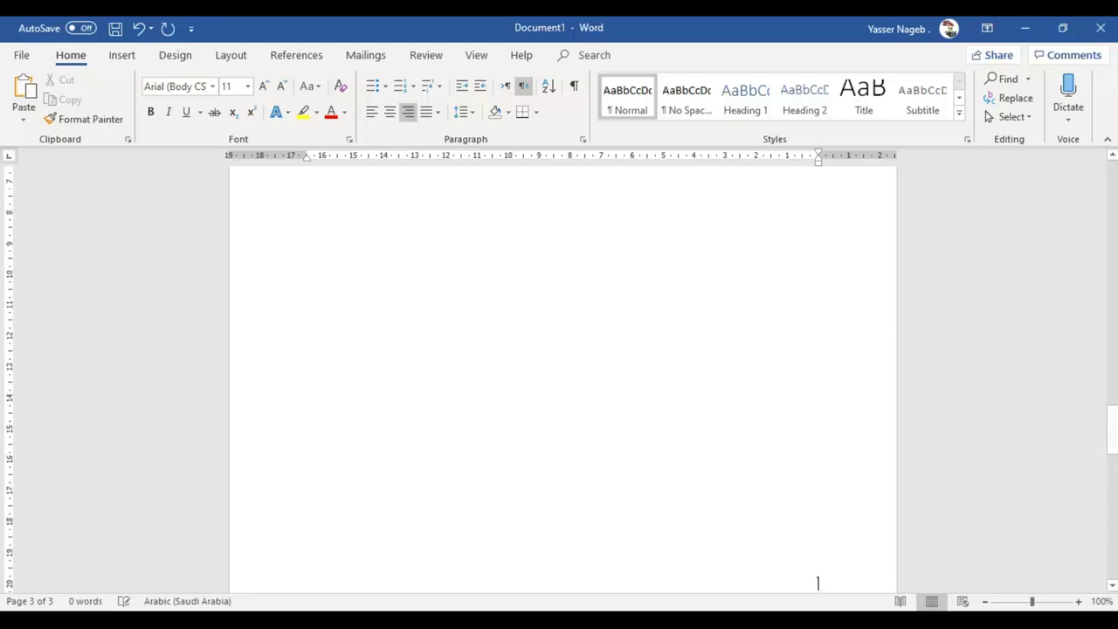
scroll(818, 564, "down", 4)
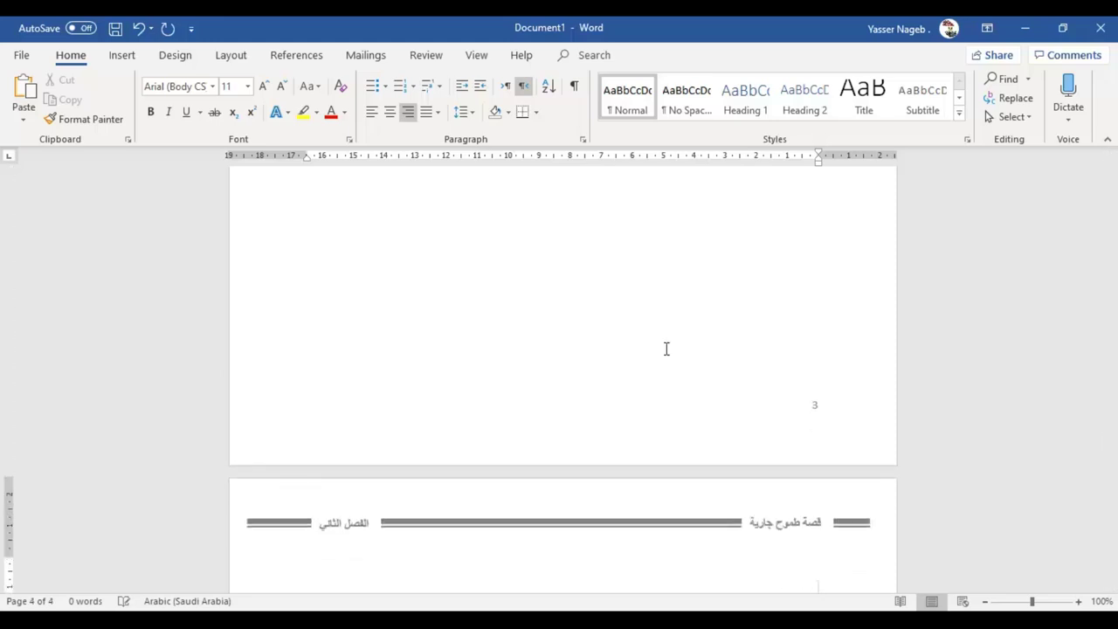
- Insert a Next Page section break so page 4 starts a new section
double_click(707, 525)
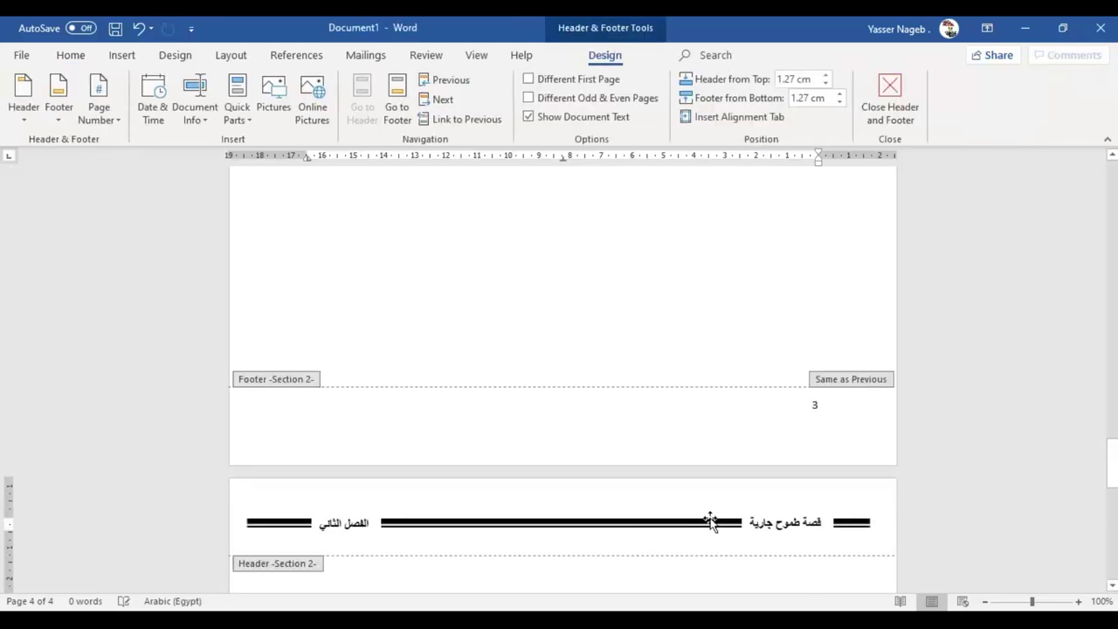
key("Escape")
left_click(231, 58)
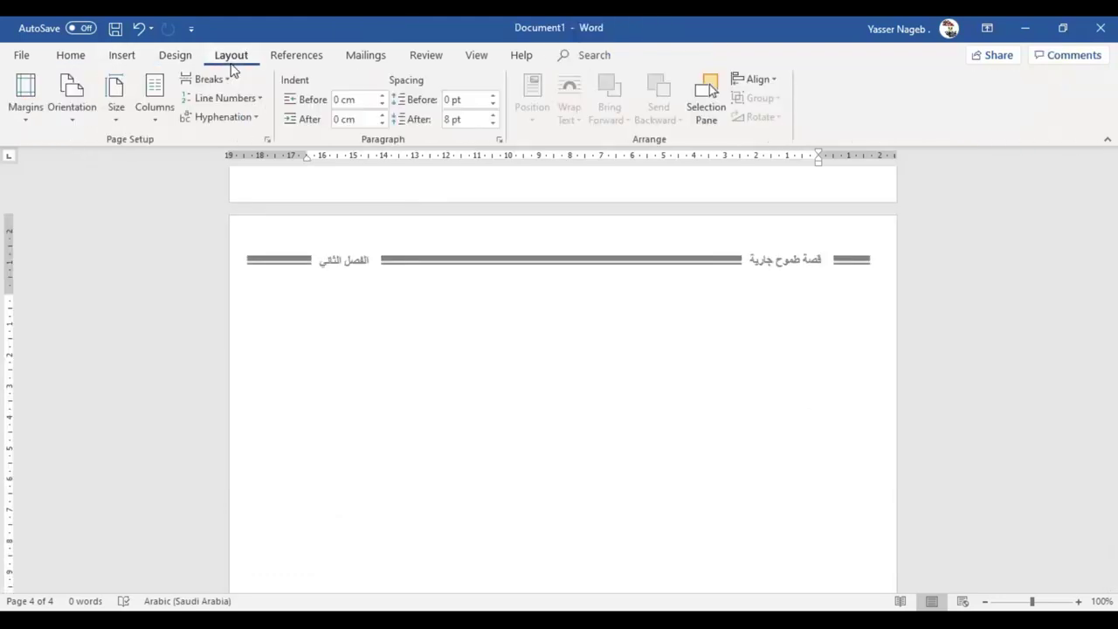
left_click(194, 78)
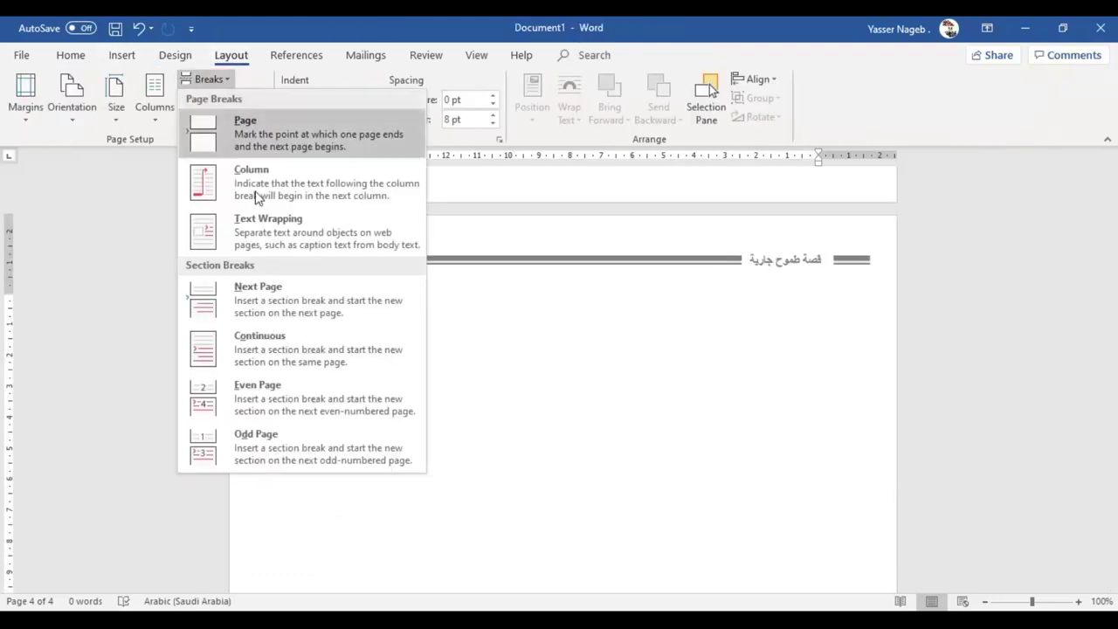
left_click(304, 305)
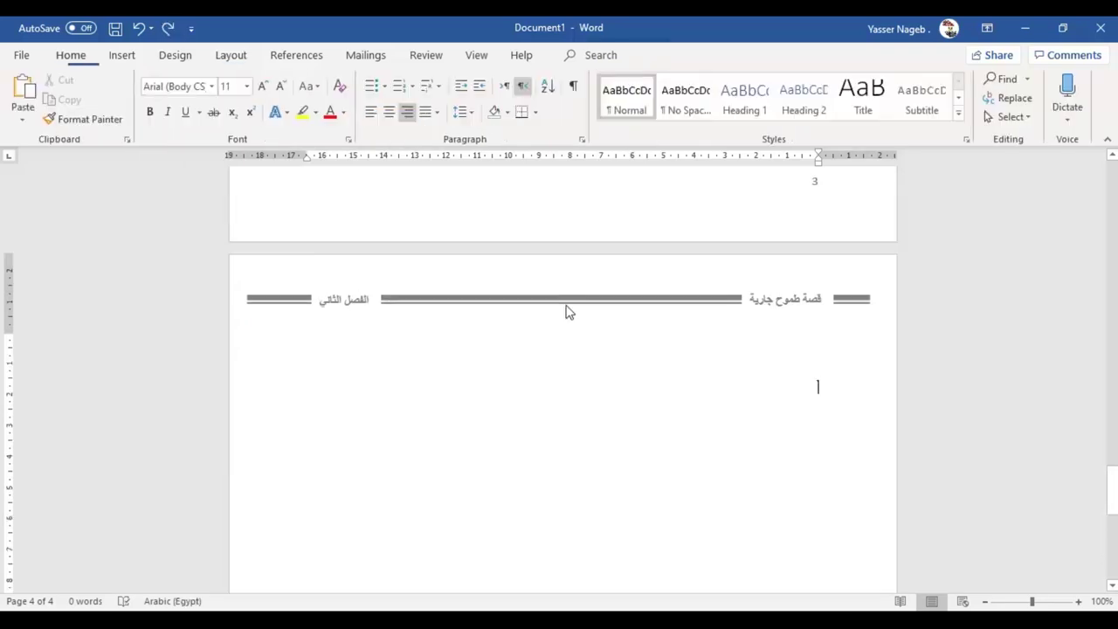
- Unlink the new section's header from the previous one and change its chapter box to الفصل الثالث
double_click(566, 312)
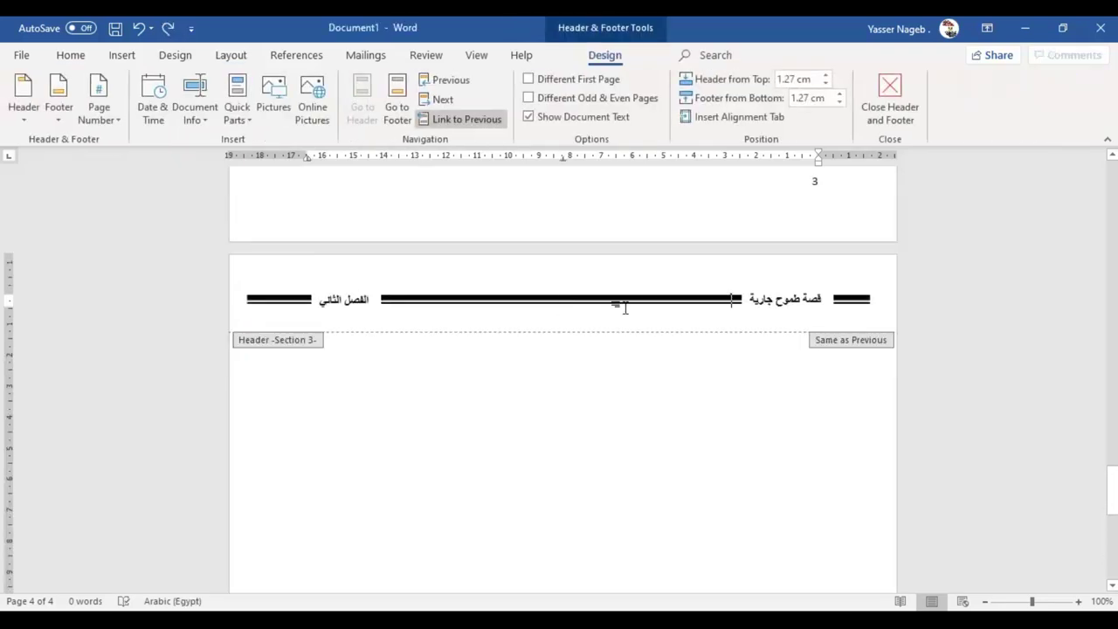
left_click(450, 125)
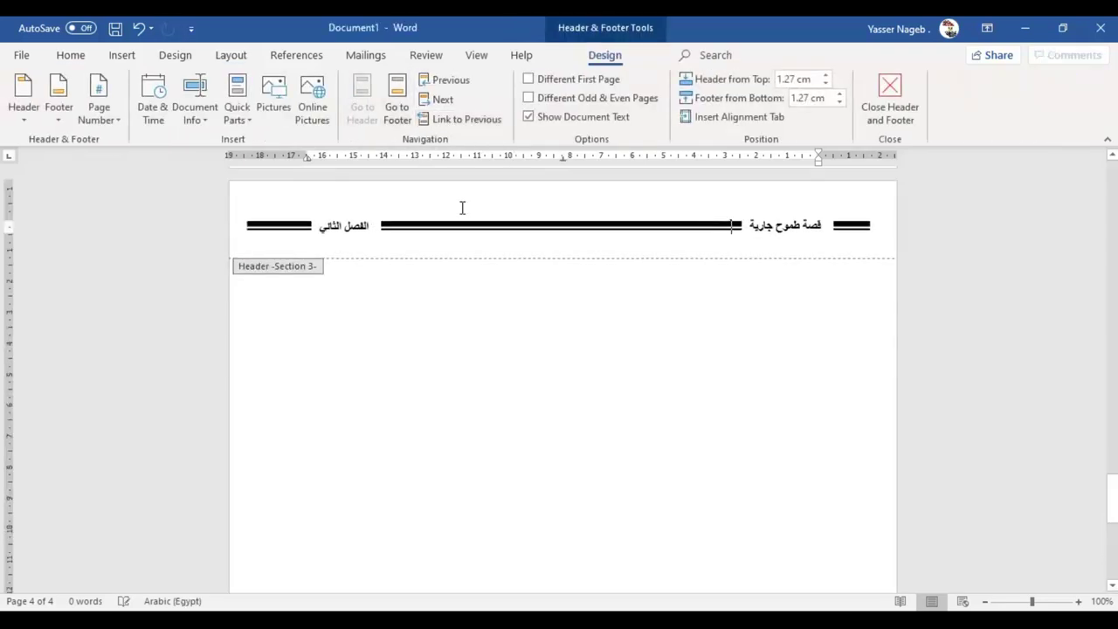
left_click(323, 229)
type("ثالث")
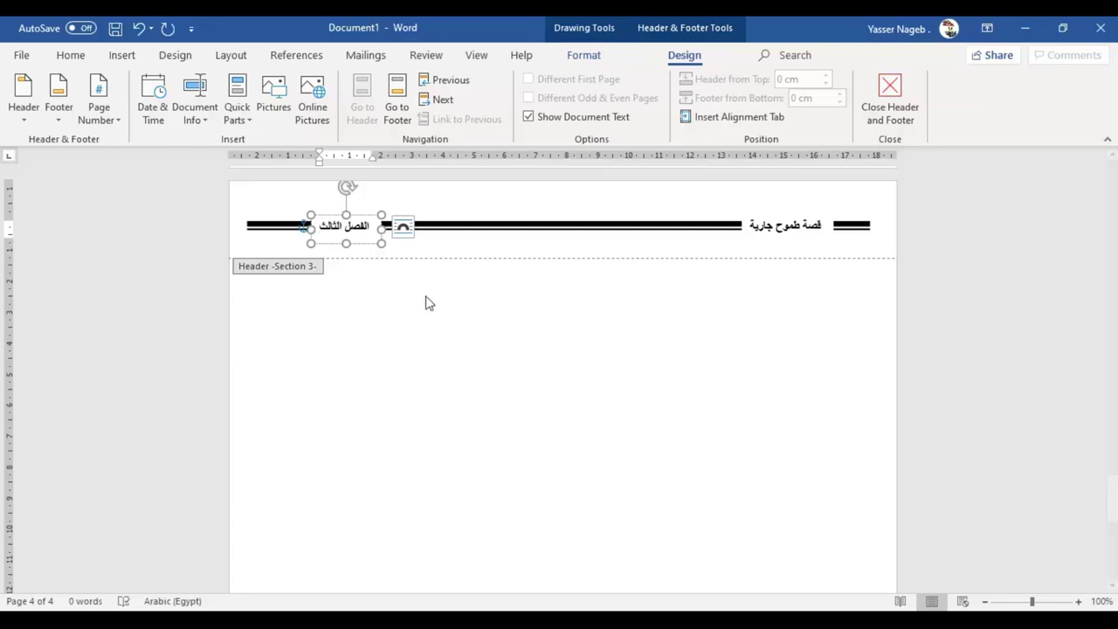
double_click(429, 304)
- Scroll up through the earlier pages to check each section's chapter header
scroll(718, 360, "up", 5)
scroll(690, 367, "up", 8)
scroll(662, 372, "up", 3)
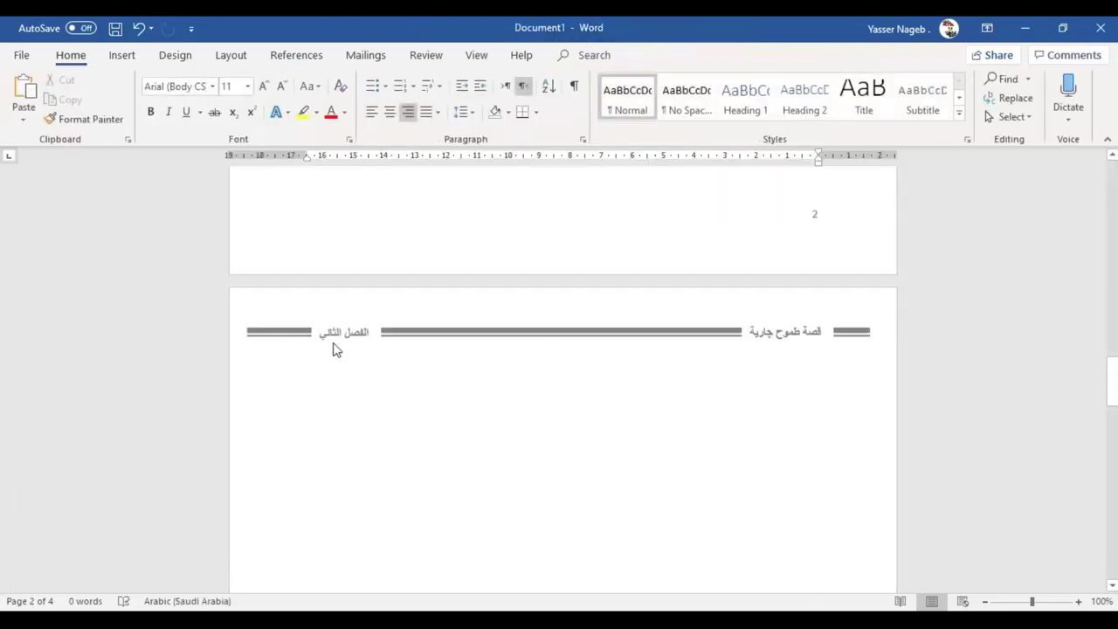
scroll(335, 342, "up", 5)
scroll(335, 342, "up", 5)
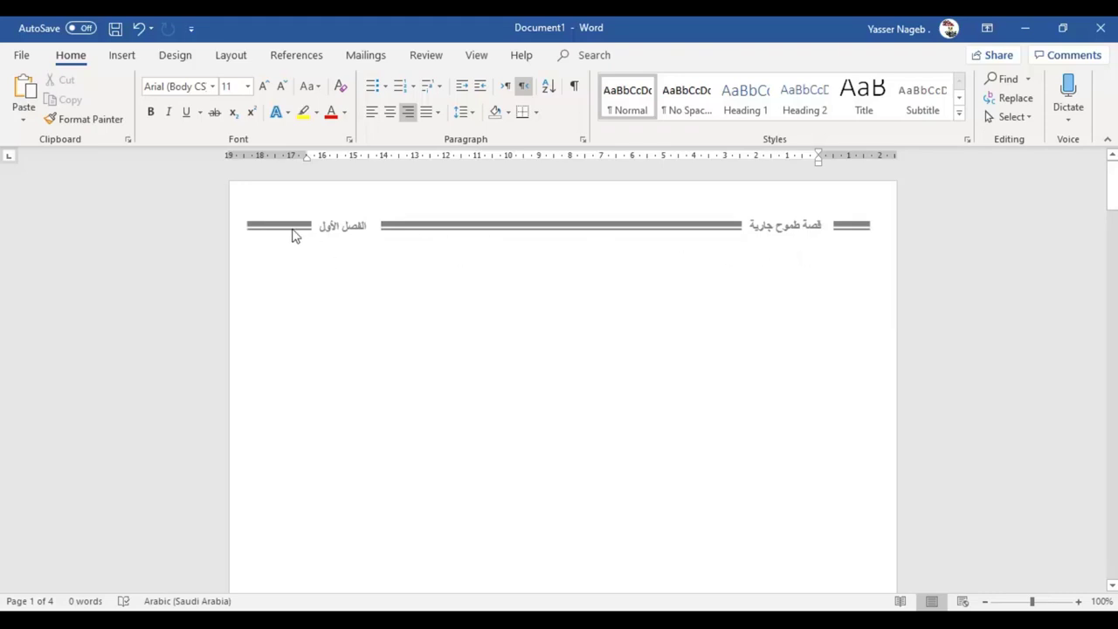
scroll(303, 232, "down", 2)
scroll(332, 238, "down", 8)
scroll(359, 347, "down", 3)
scroll(472, 376, "up", 1)
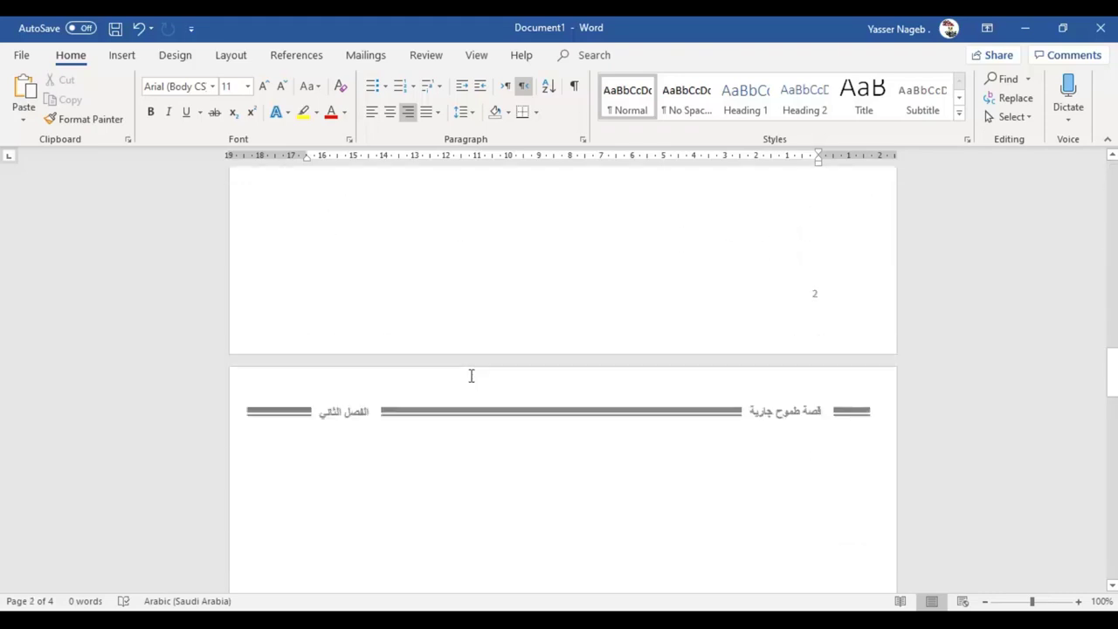
- Scroll down to page 4 and place the text caret in its body
scroll(471, 376, "down", 8)
scroll(466, 357, "down", 5)
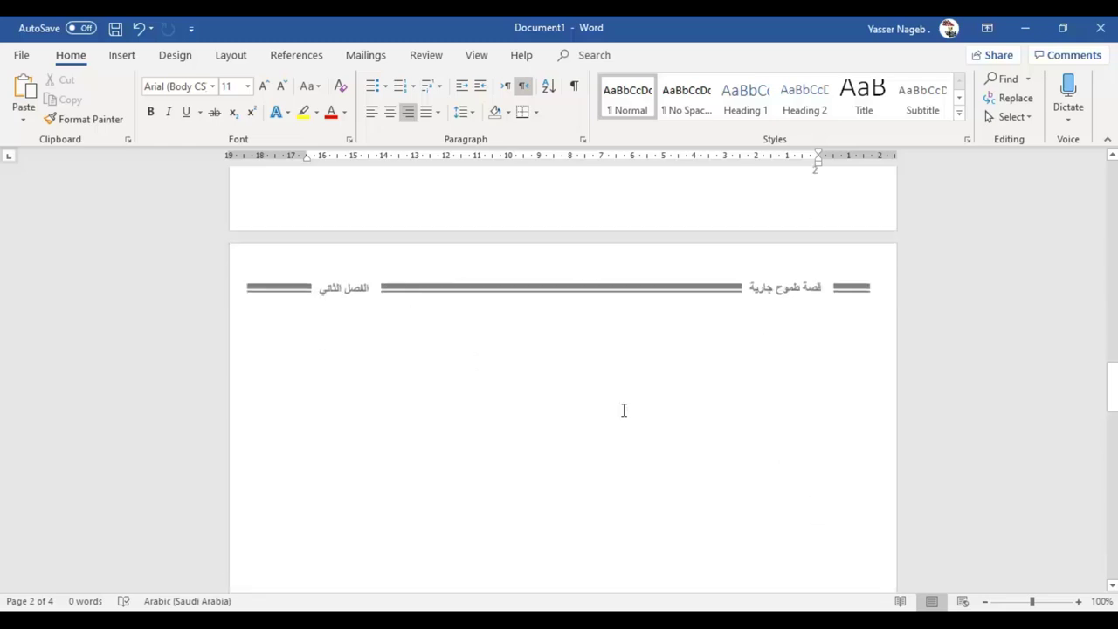
scroll(359, 305, "down", 1)
scroll(359, 305, "down", 9)
scroll(359, 305, "down", 4)
left_click(707, 314)
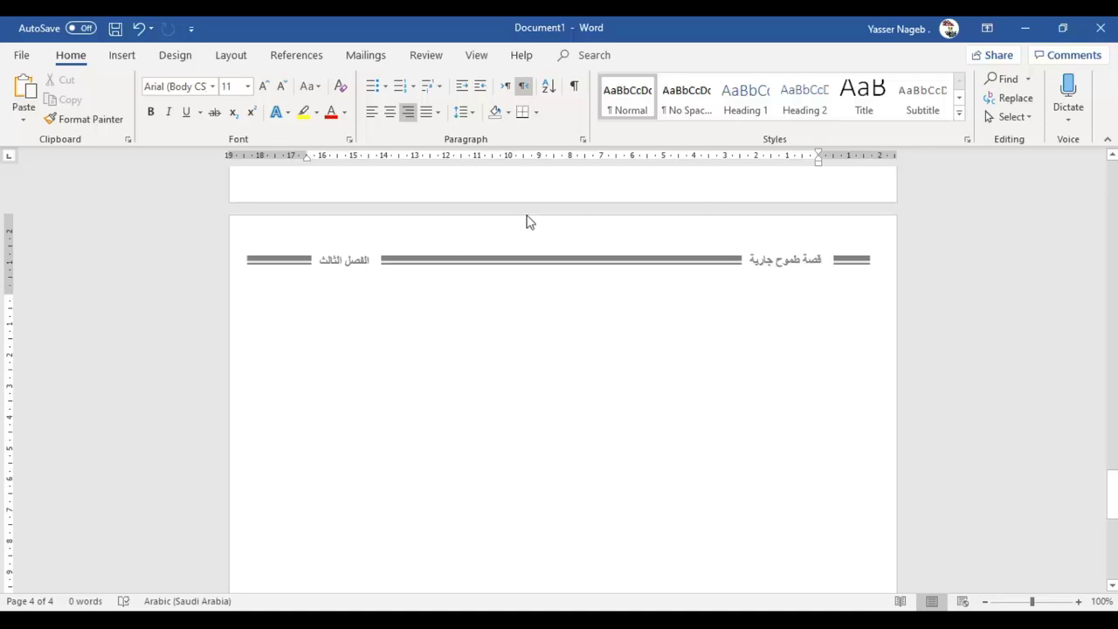
left_click(537, 305)
- Create a new blank Document2 from File > New and maximise its window
left_click(21, 54)
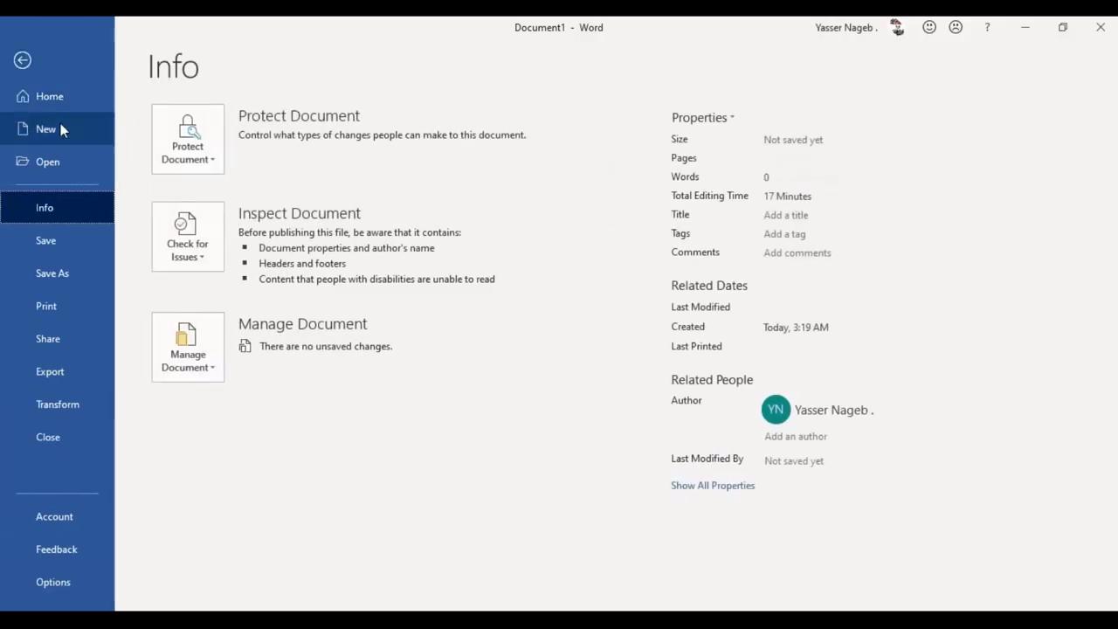
left_click(59, 136)
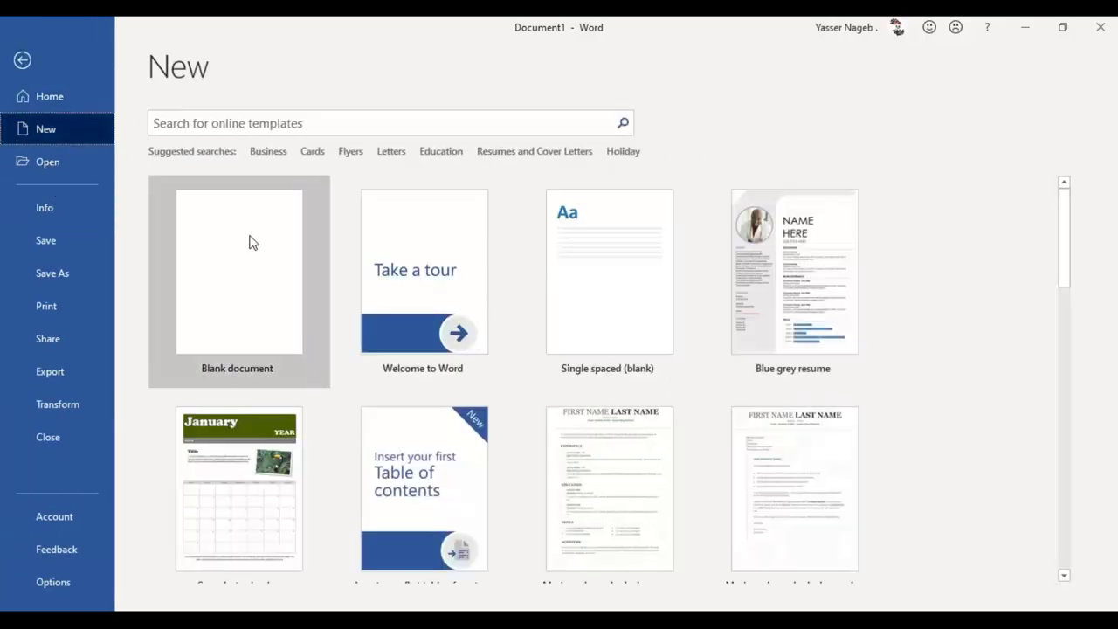
left_click(250, 242)
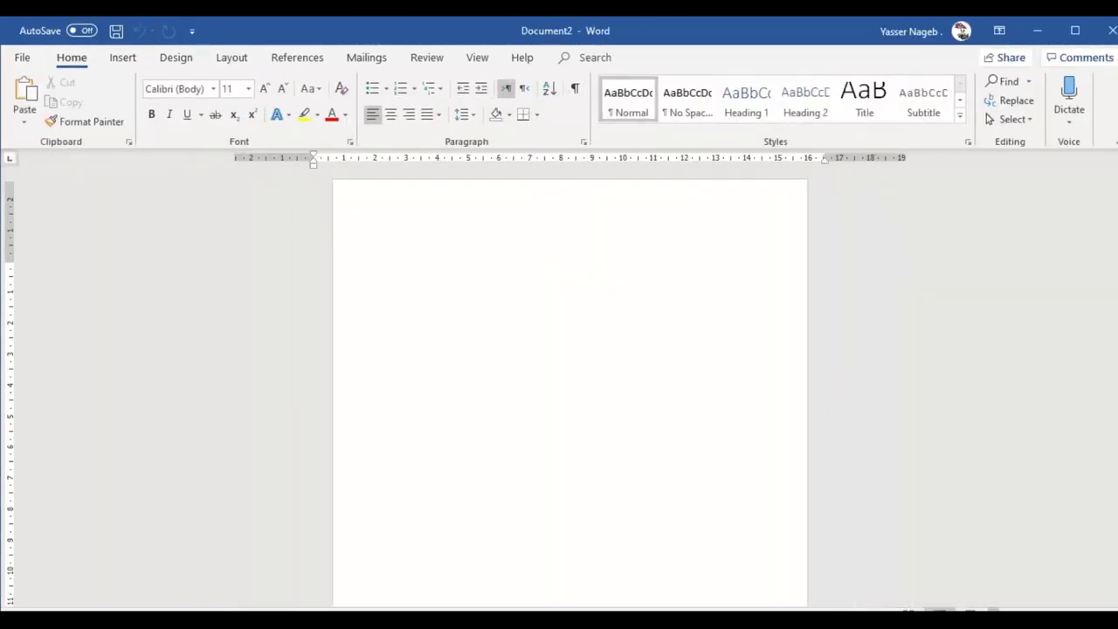
left_click(1080, 29)
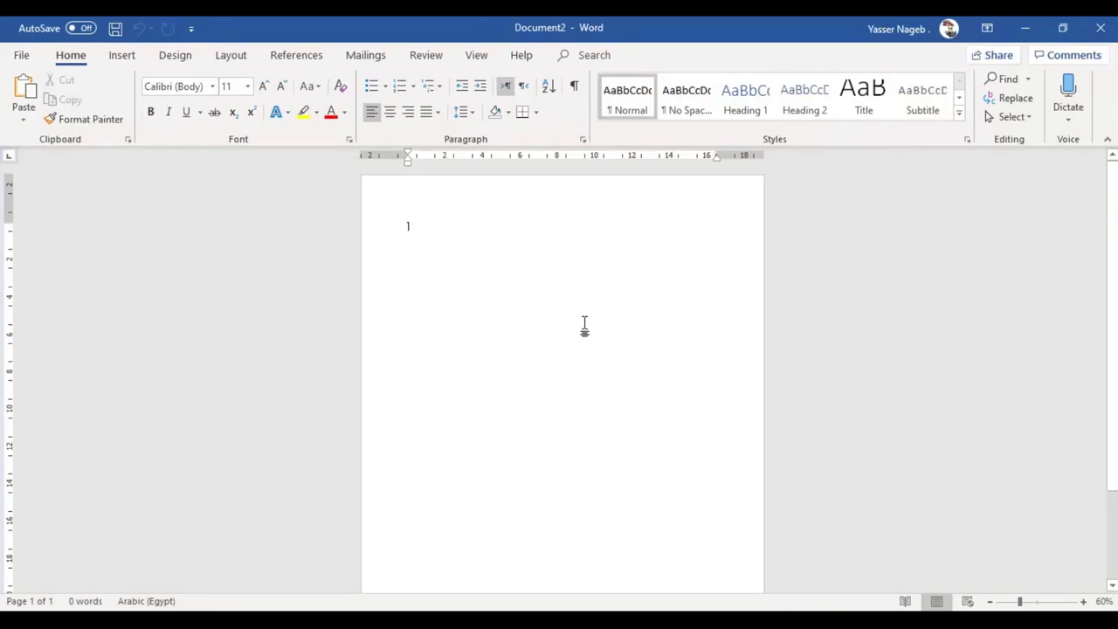
- Switch the paragraph to right-to-left and draw a rounded rectangle covering the page
key("ctrl+shift")
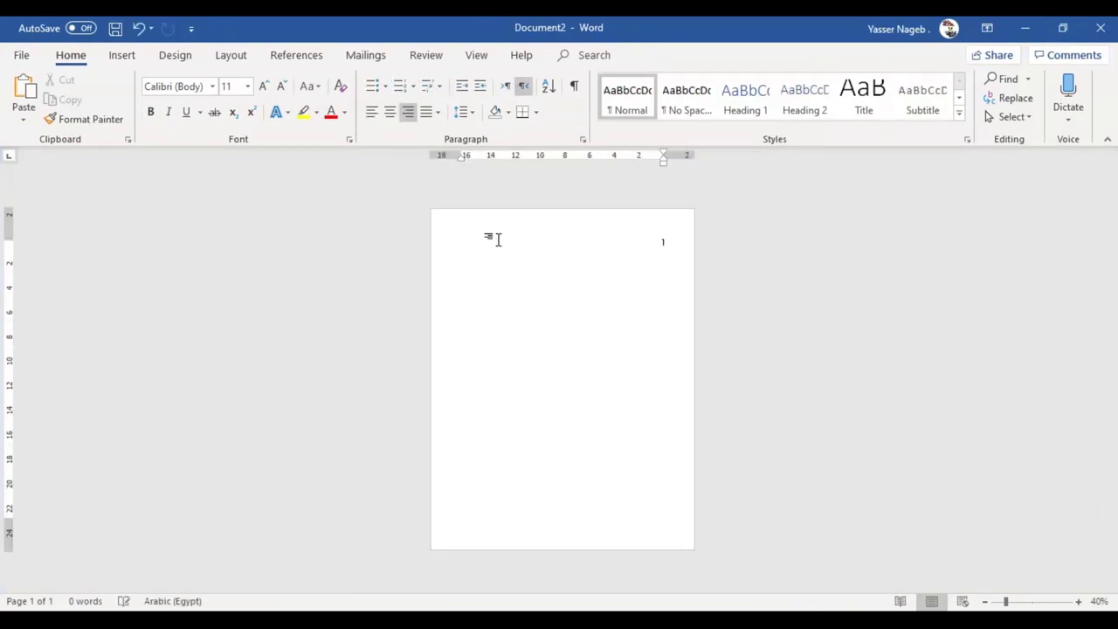
left_click(171, 61)
left_click(120, 56)
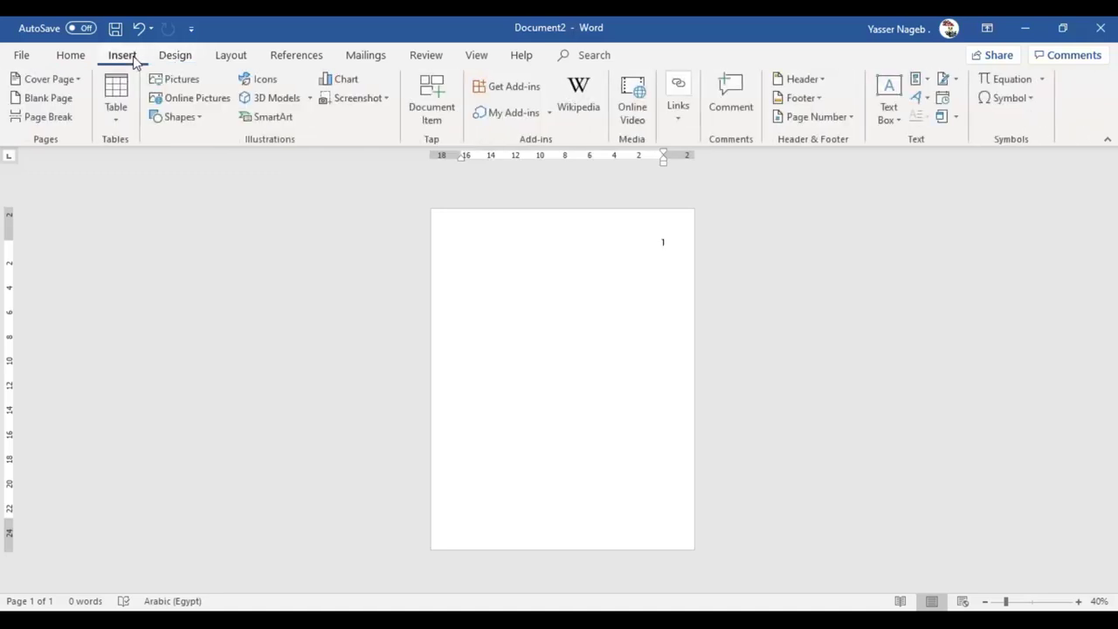
left_click(177, 118)
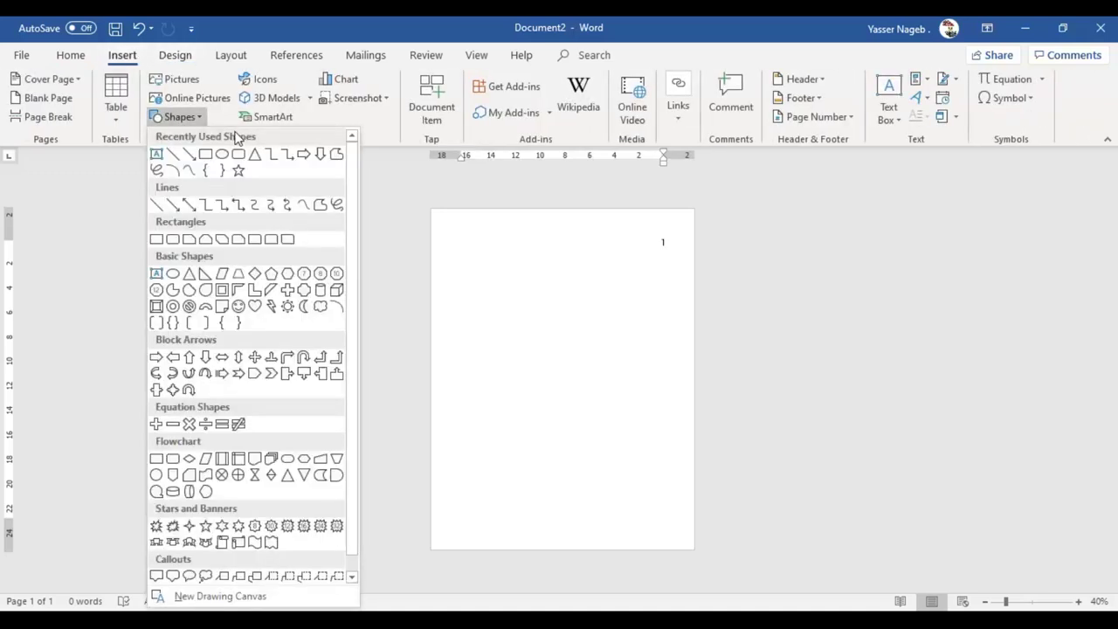
left_click(235, 154)
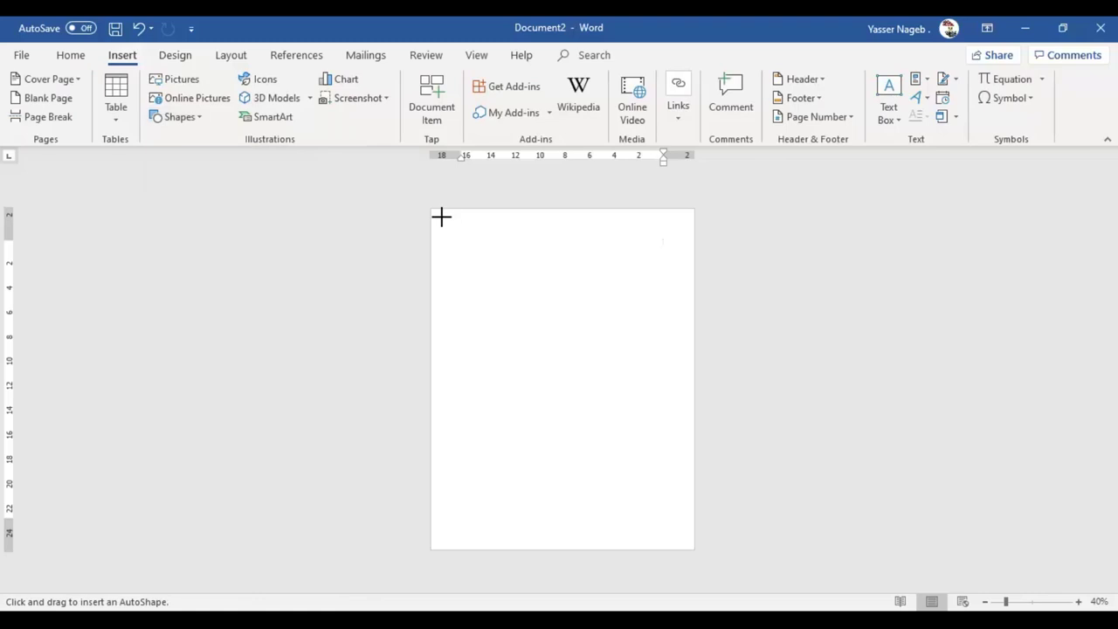
left_click_drag(442, 217, 680, 540)
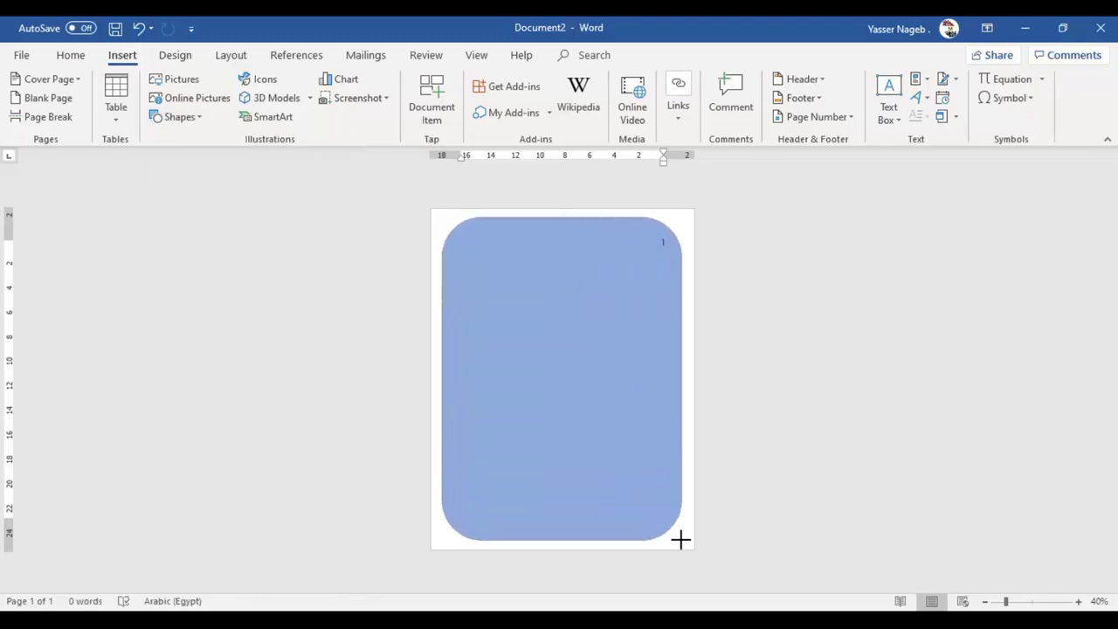
left_click_drag(681, 540, 682, 539)
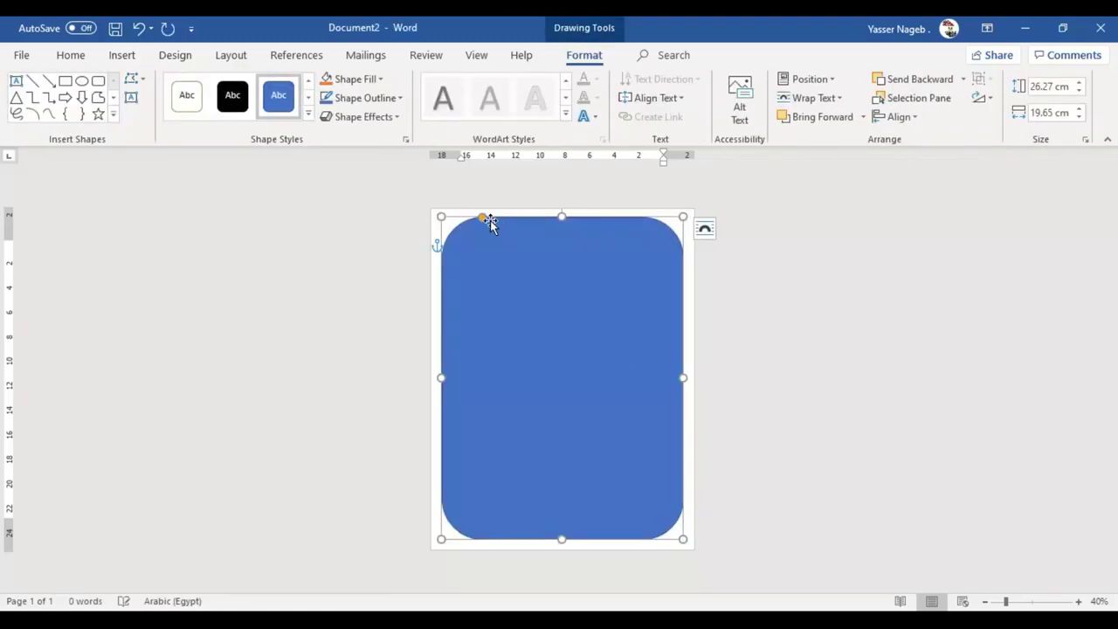
- Reduce the rectangle's corner rounding, apply a white fill with thin outline, and cut it
left_click_drag(484, 219, 459, 224)
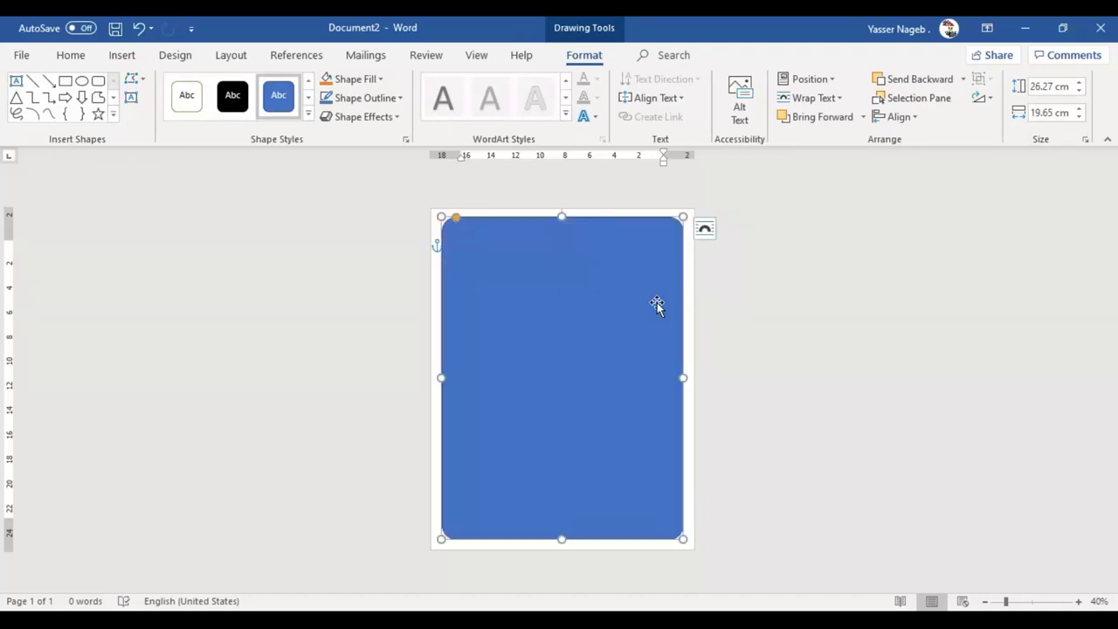
left_click(187, 96)
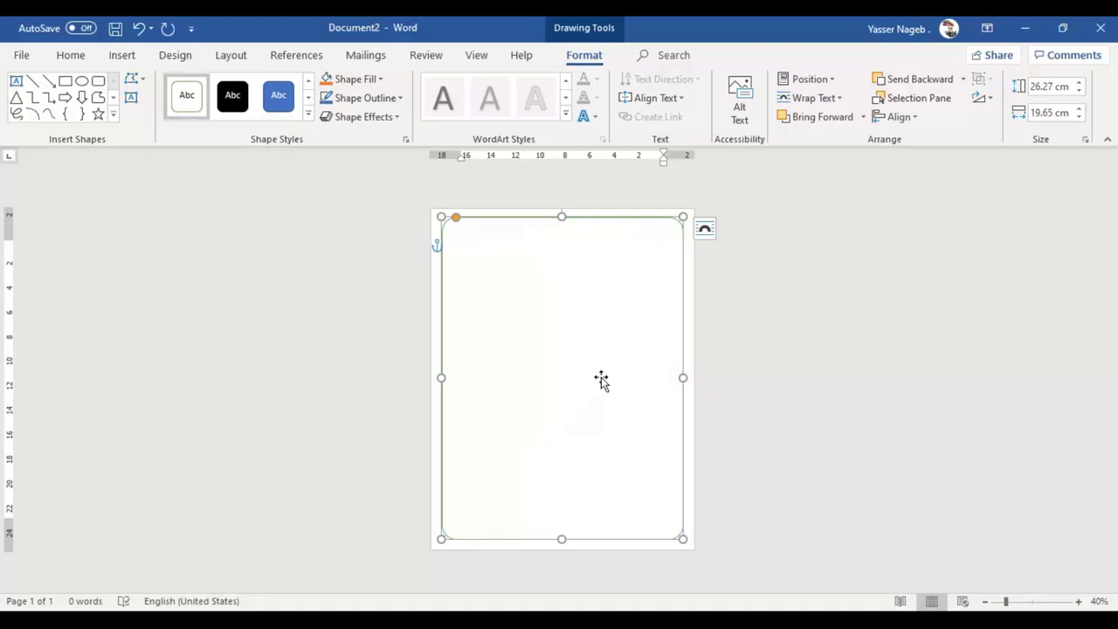
left_click(535, 213)
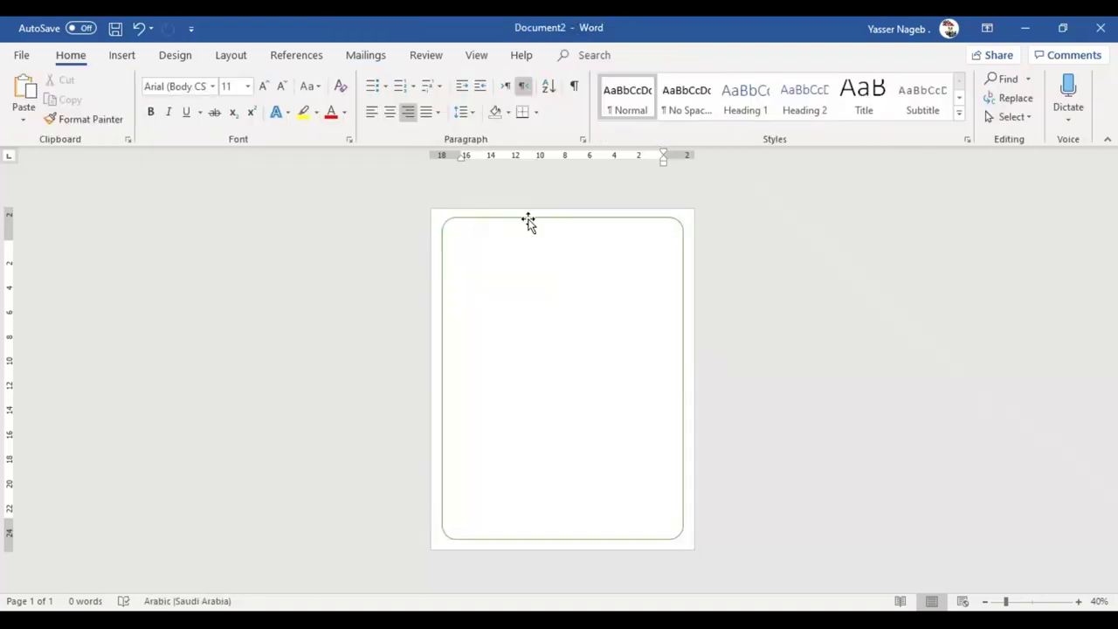
left_click(530, 219)
right_click(529, 219)
left_click(594, 245)
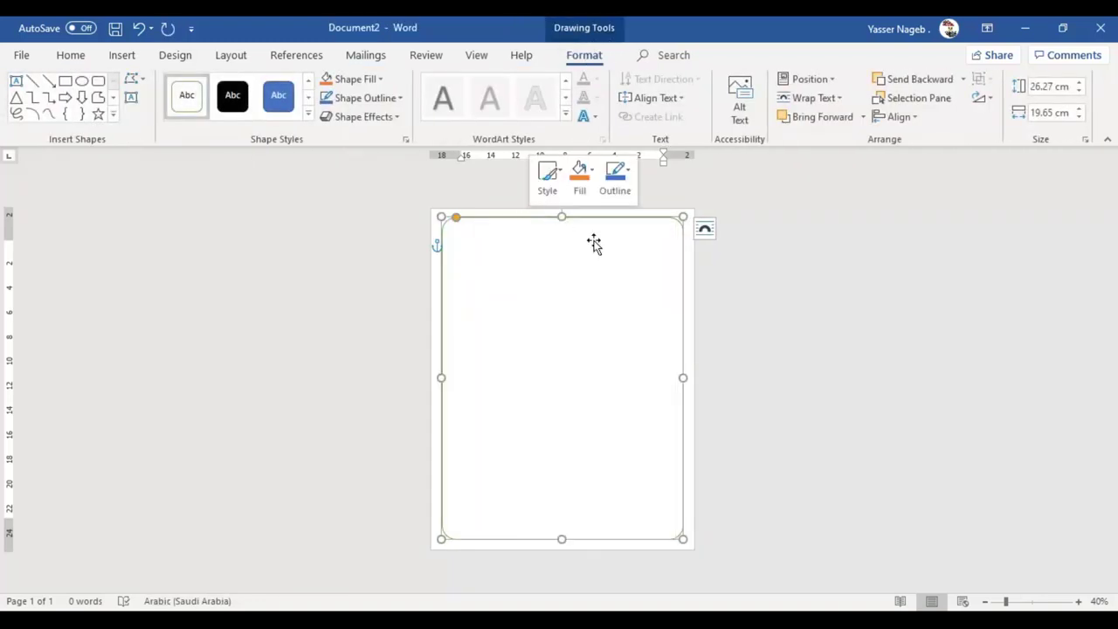
right_click(554, 219)
left_click(564, 229)
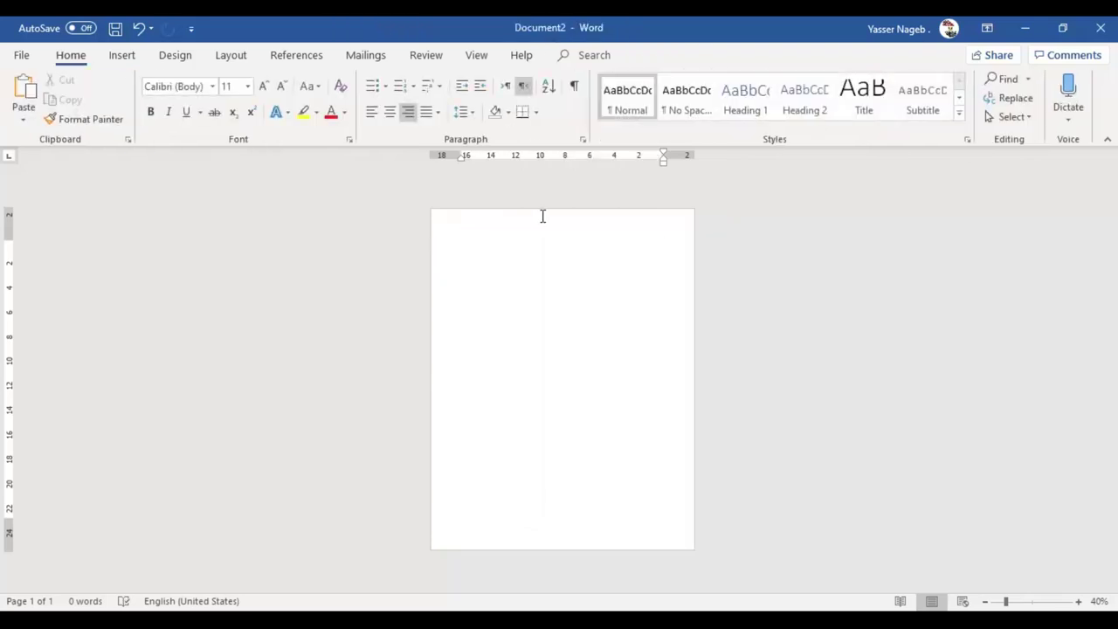
- Paste the rounded-rectangle frame into Document2's header and fit it inside the page margins
double_click(542, 216)
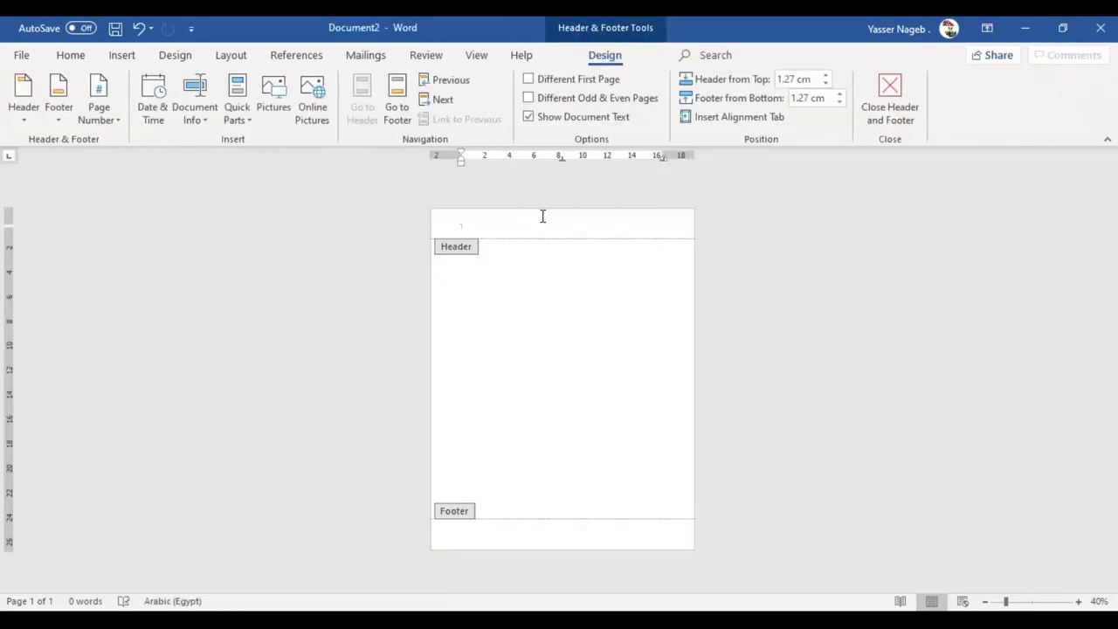
key("ctrl+v")
left_click_drag(554, 223, 535, 218)
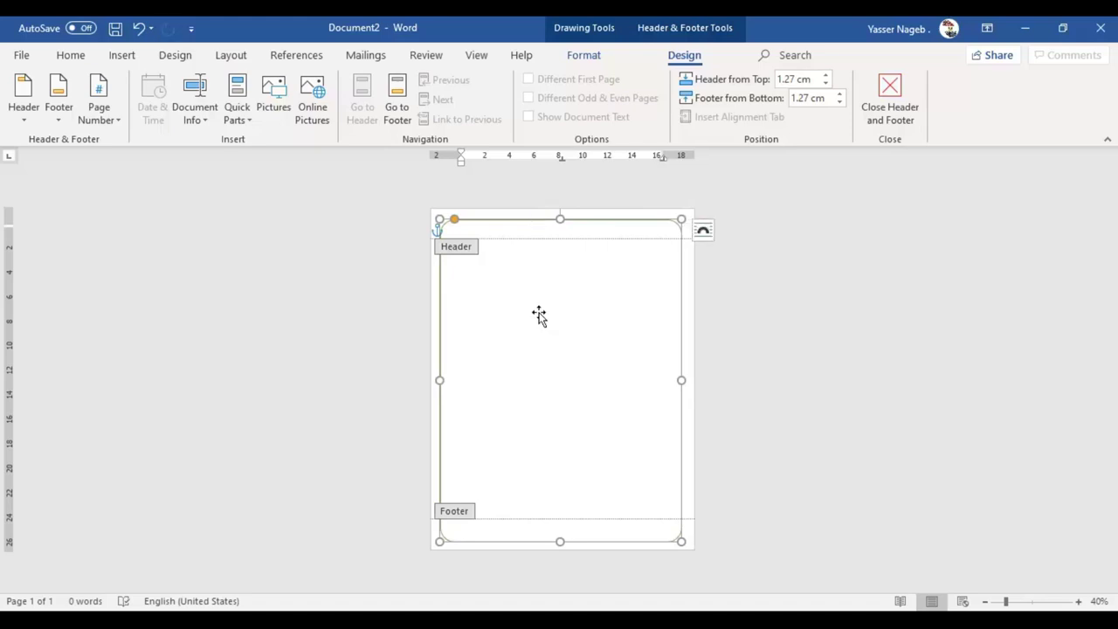
double_click(782, 356)
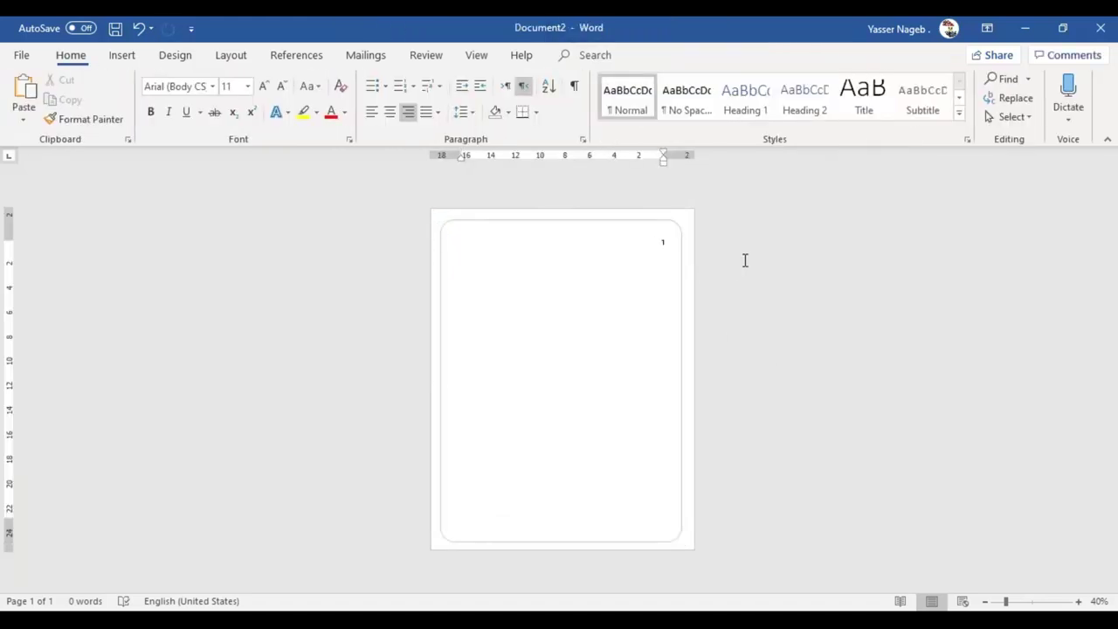